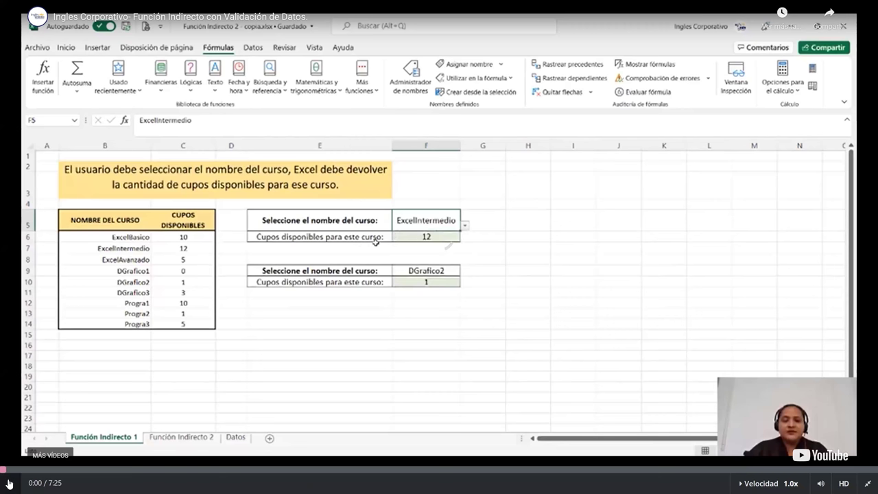
Step: Look over the Función Indirecto 2 and Datos sheets, ending back on the Función Indirecto 1 sheet
click(9, 484)
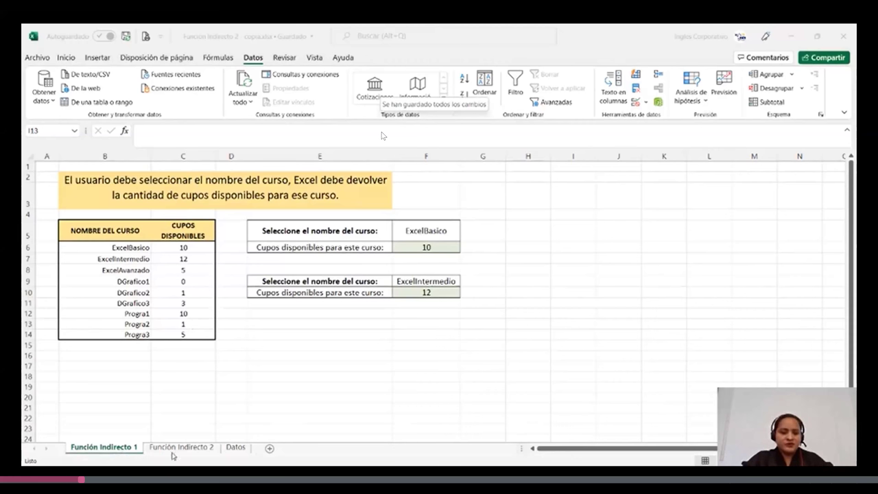
click(208, 452)
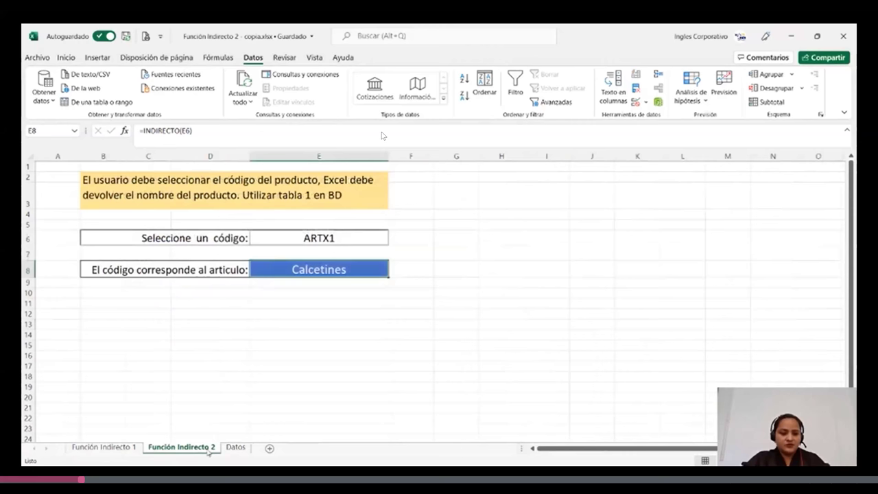
click(236, 448)
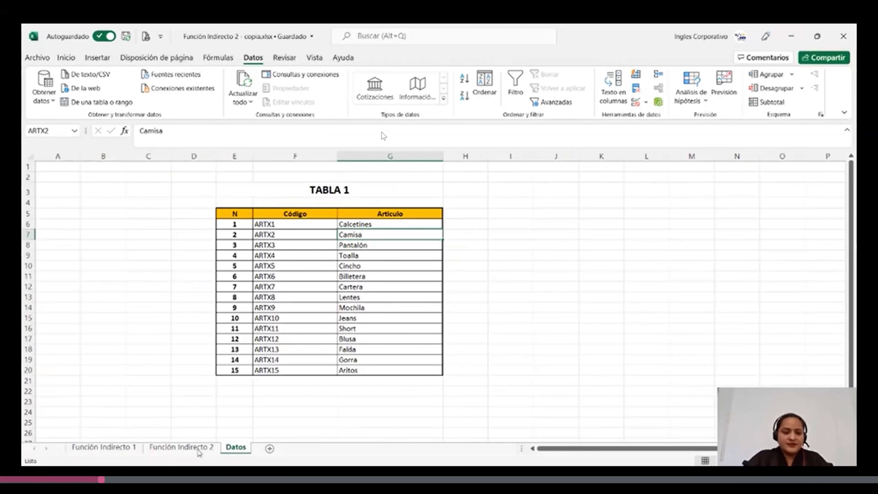
click(191, 449)
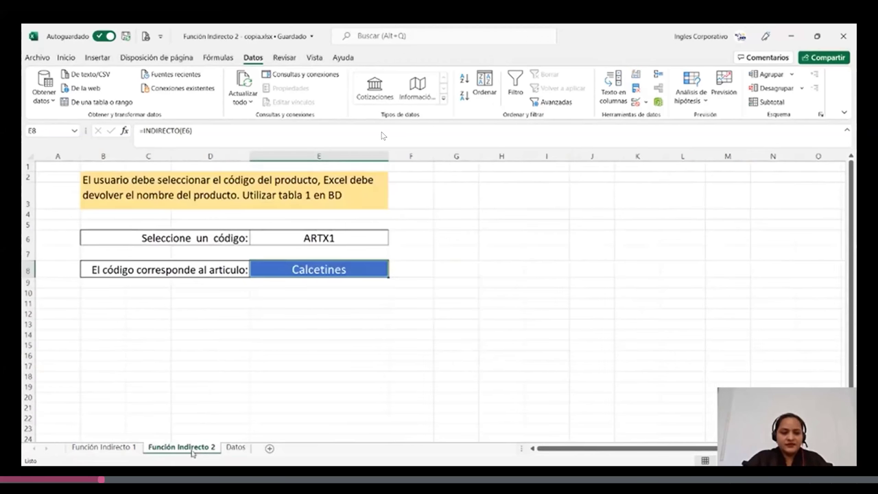
click(123, 448)
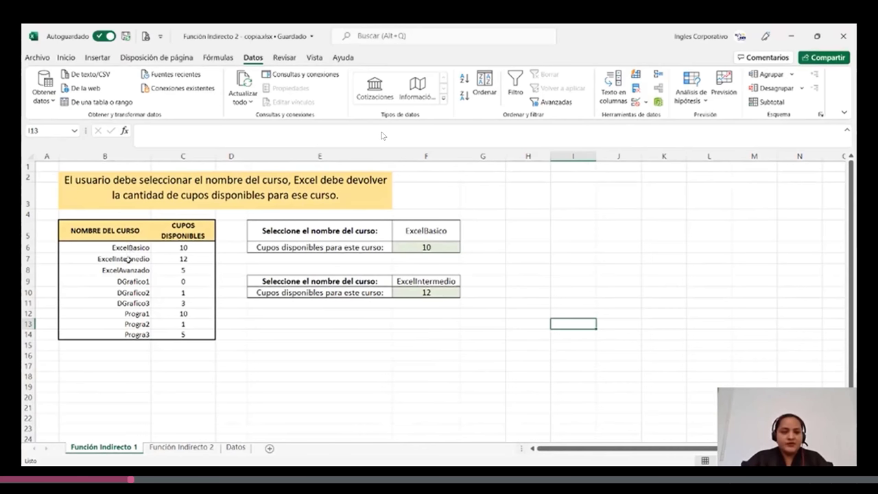
Step: Inspect the course names in cells B7 to B9 of the course table
click(128, 260)
click(122, 271)
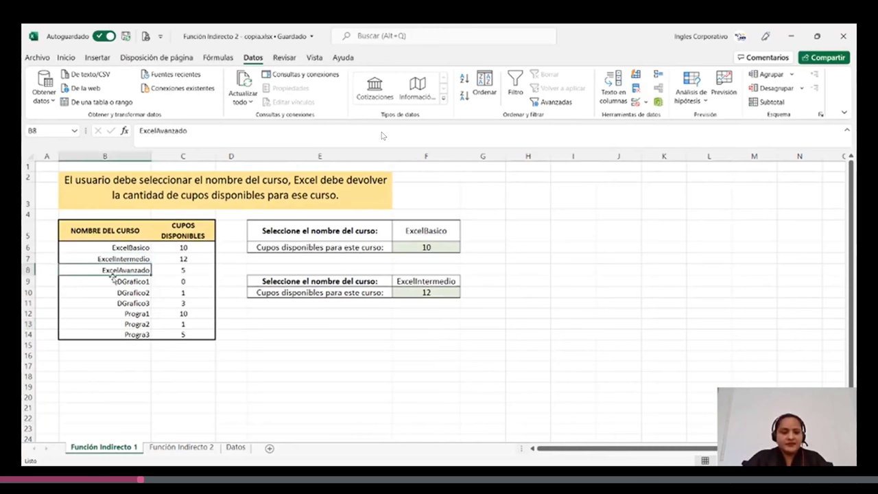
click(114, 279)
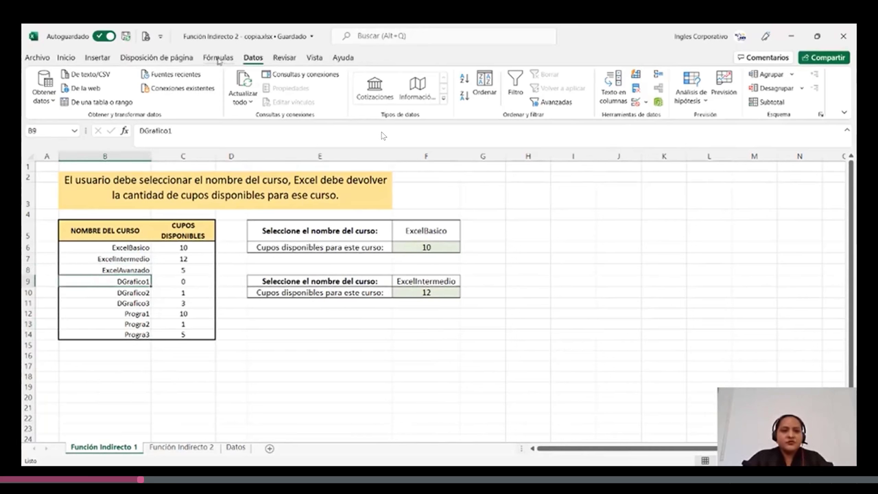
Step: Review the defined course names in the Name Manager, checking which cell DGrafico2 refers to, and close it
click(218, 58)
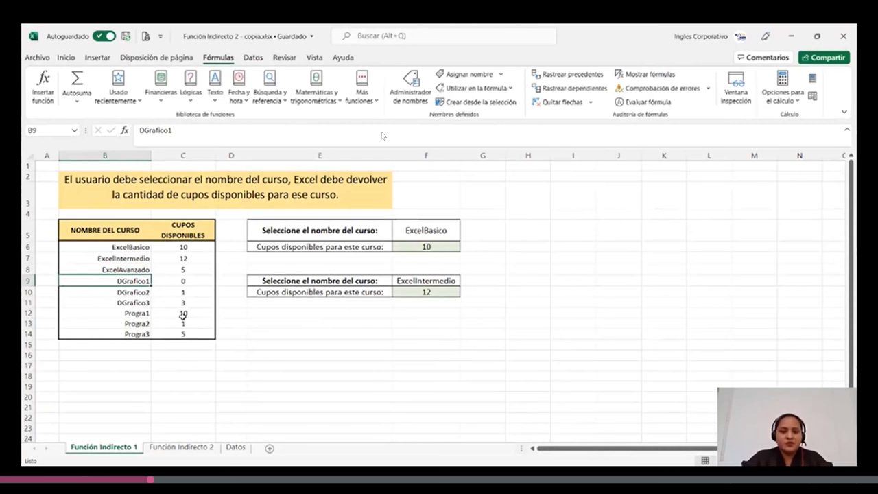
click(409, 92)
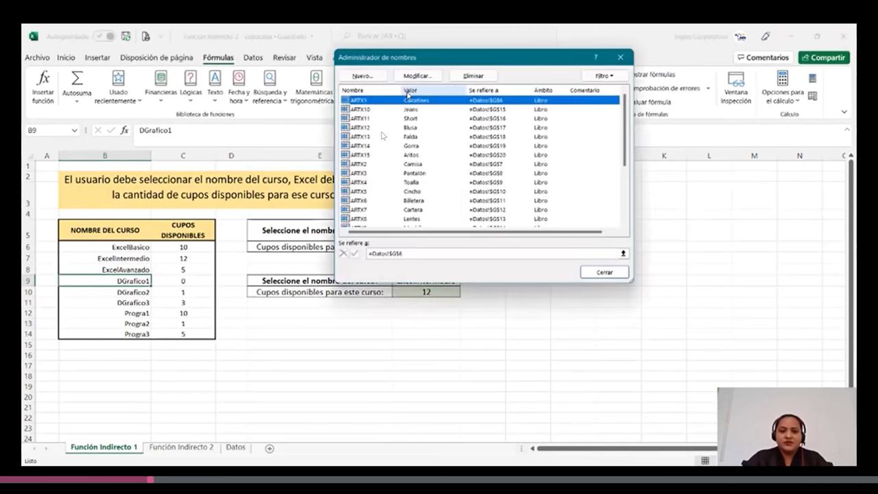
drag(498, 58, 539, 90)
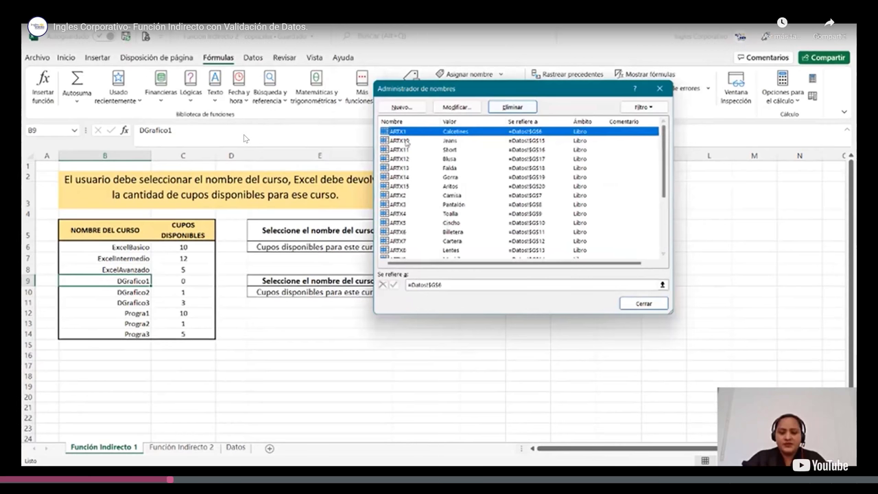
scroll(406, 142, down, 3)
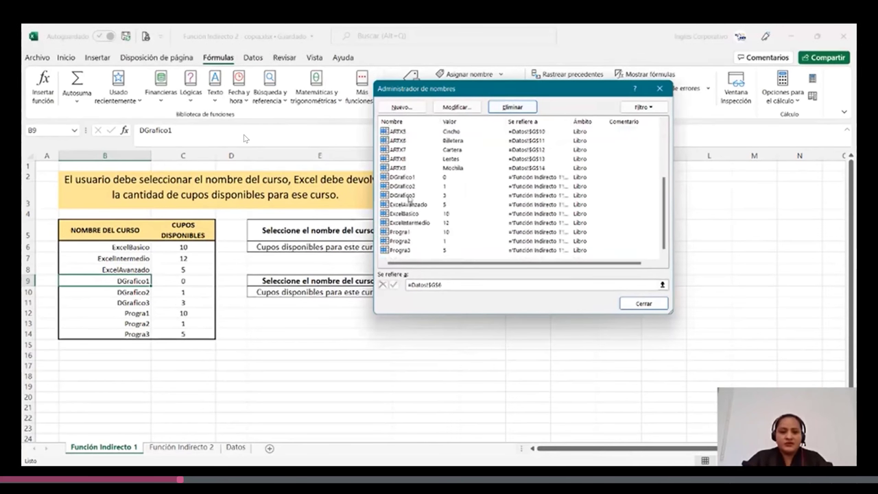
click(405, 186)
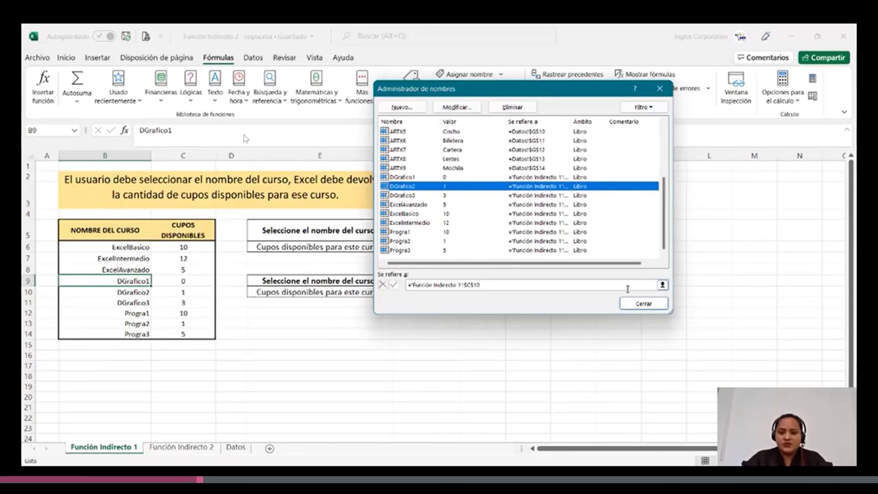
click(643, 304)
click(602, 294)
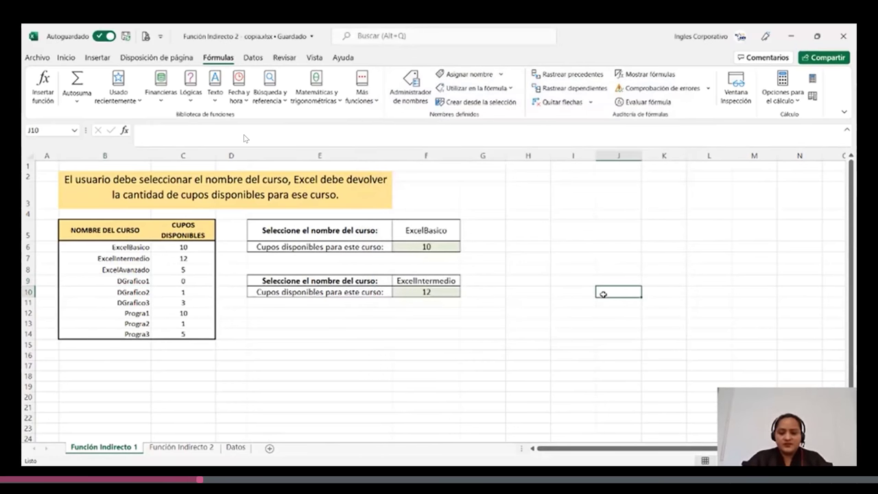
Step: Inspect the formula in F6 and the list of courses offered in F5, keeping the current selection
click(408, 245)
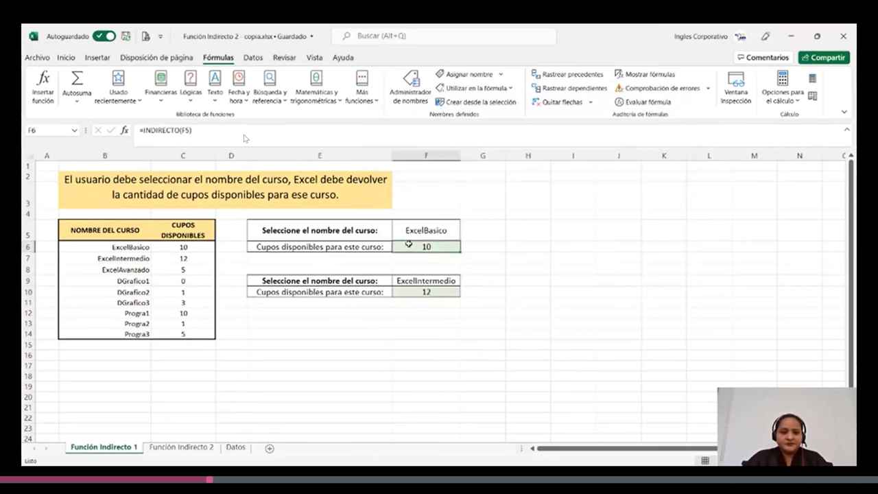
click(422, 230)
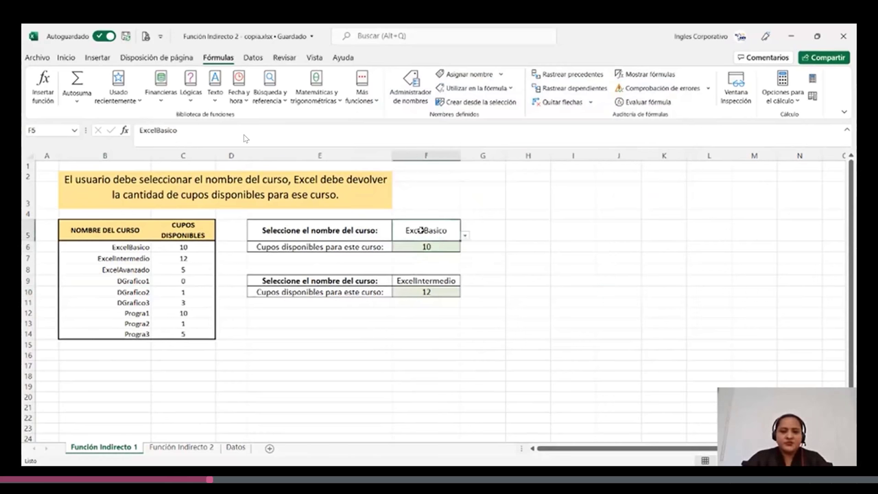
click(466, 236)
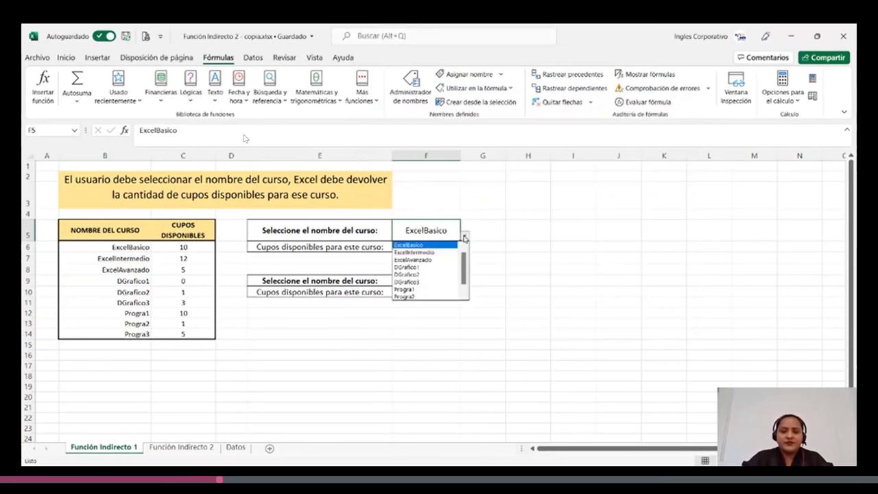
key(Escape)
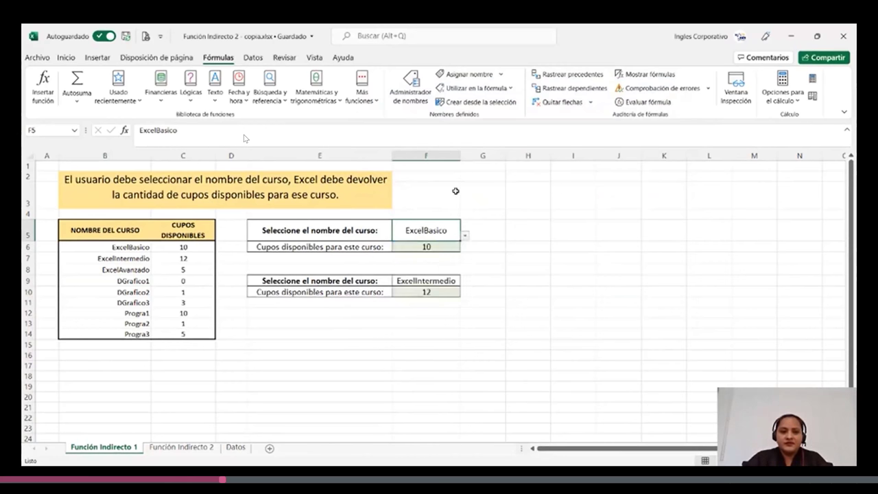
Step: Examine the list validation of cell F5 and its source range of course names, discarding any change to it
click(254, 59)
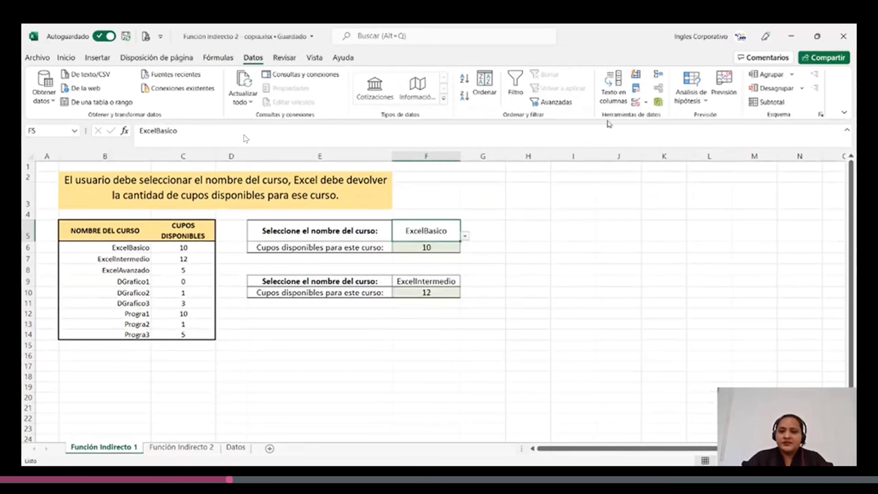
click(637, 102)
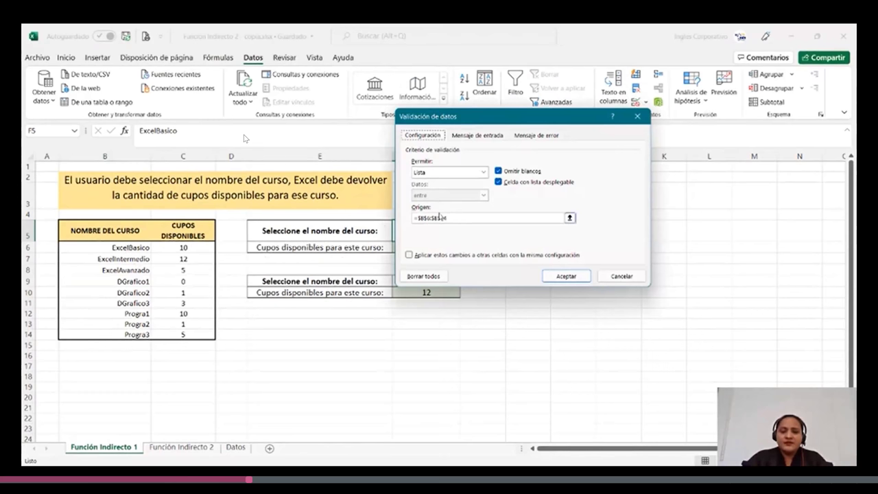
click(440, 218)
click(495, 218)
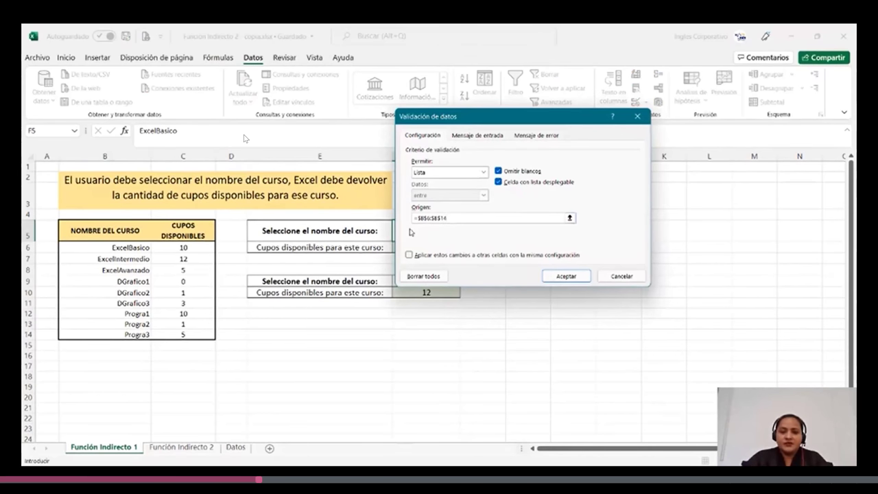
click(114, 247)
click(118, 331)
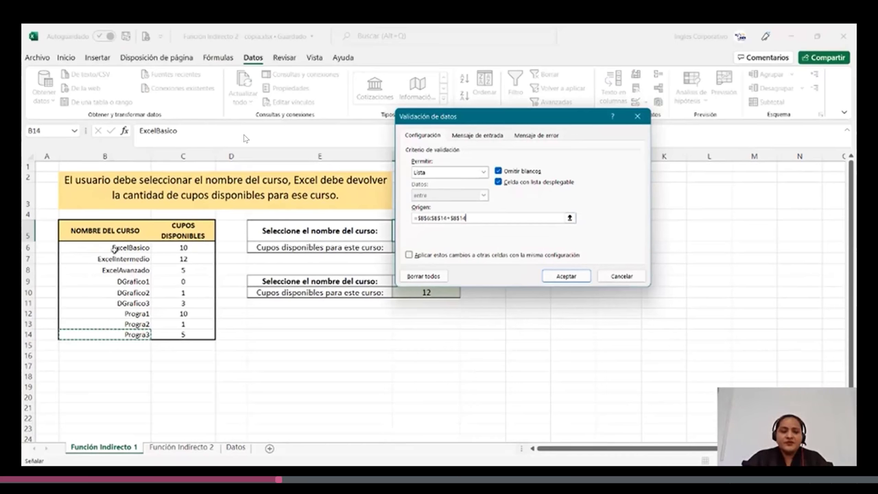
click(573, 275)
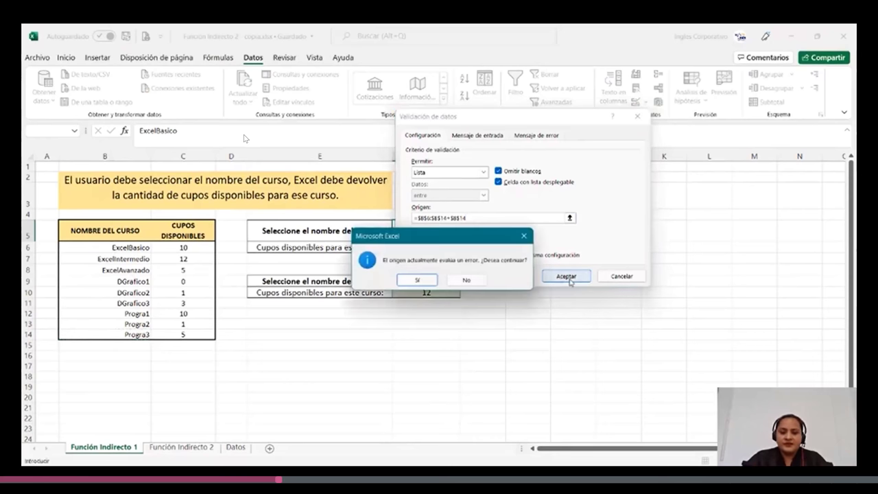
click(467, 280)
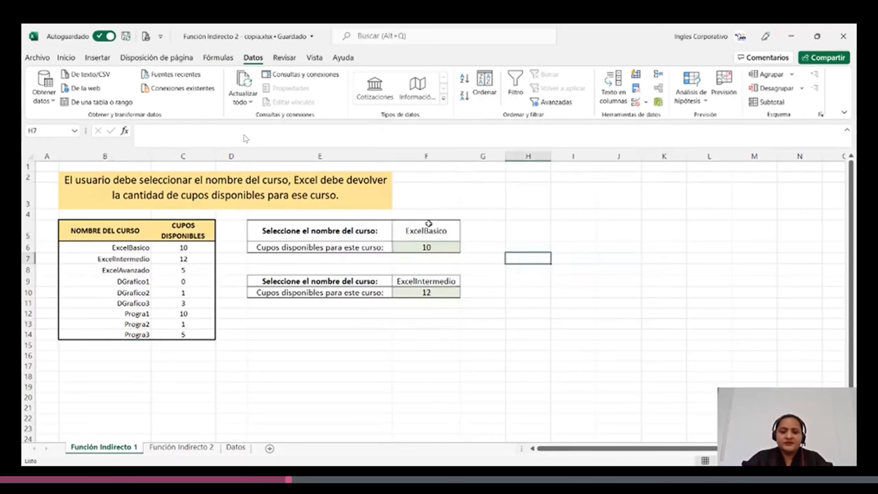
Step: Compare the courses offered in F5 with the table's names down to B14, and check the formula in F6
click(429, 223)
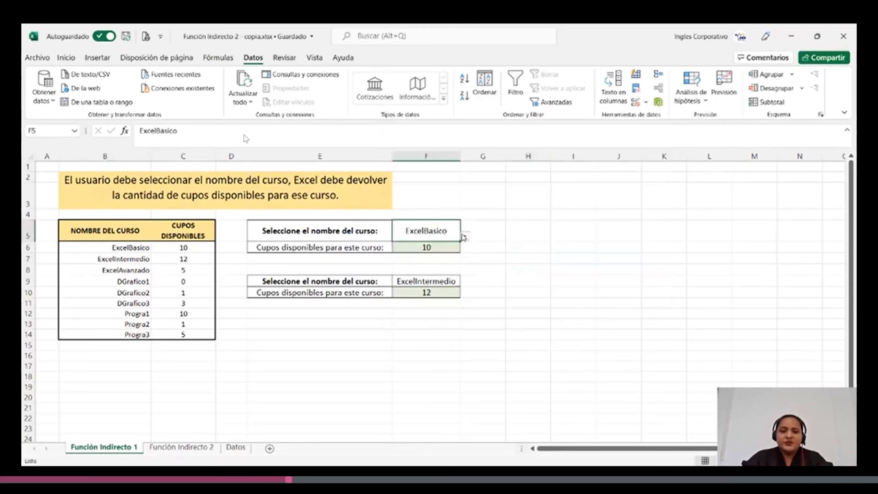
click(465, 237)
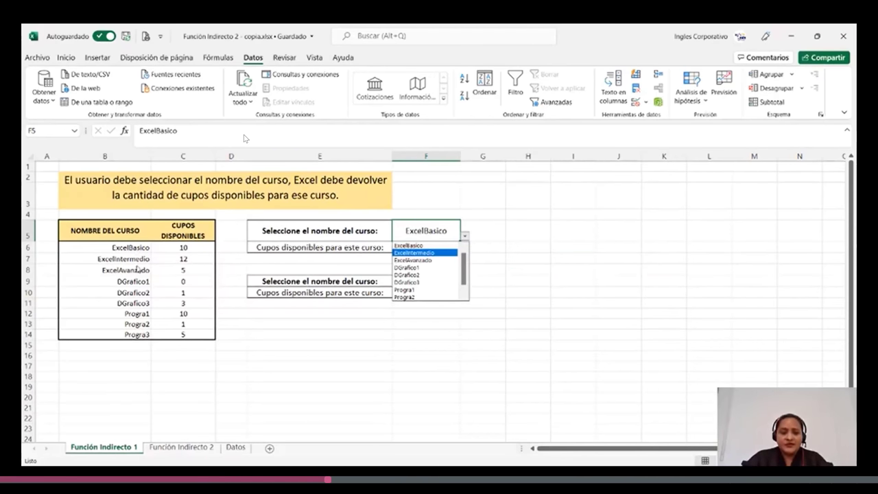
key(Escape)
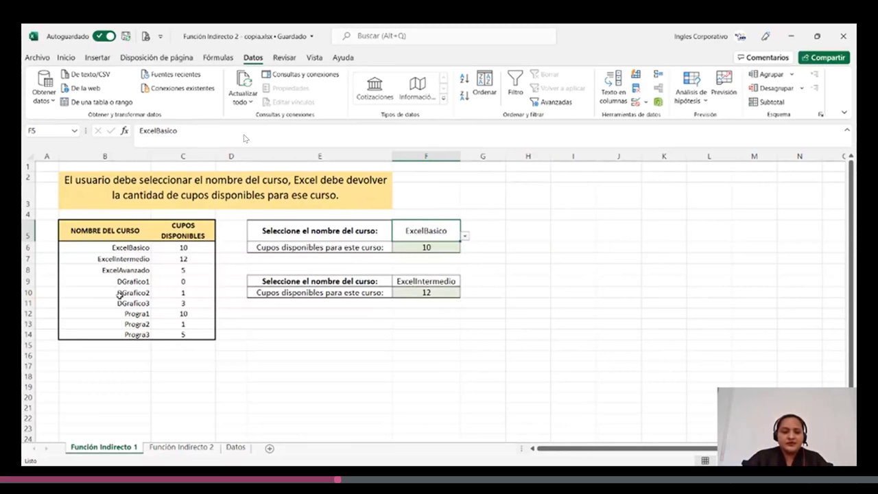
click(138, 335)
click(425, 246)
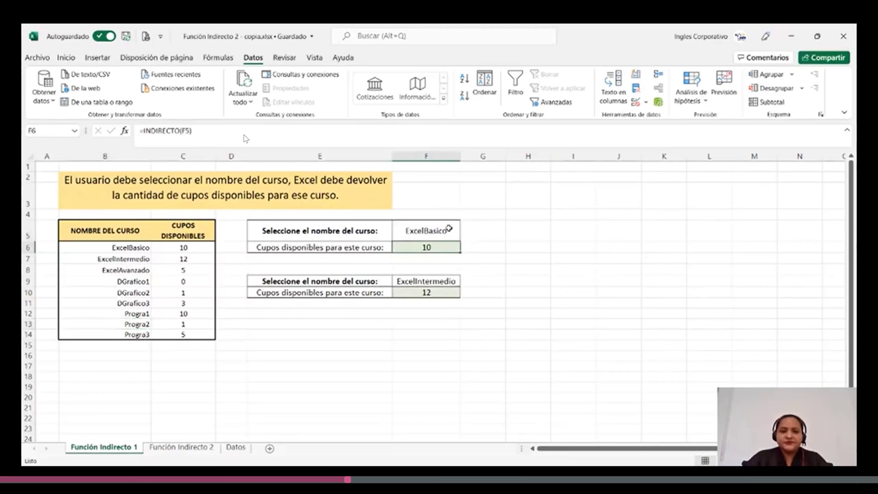
Step: Choose ExcelAvanzado as the course in F5 and check the available places formula in F6
click(449, 229)
click(465, 235)
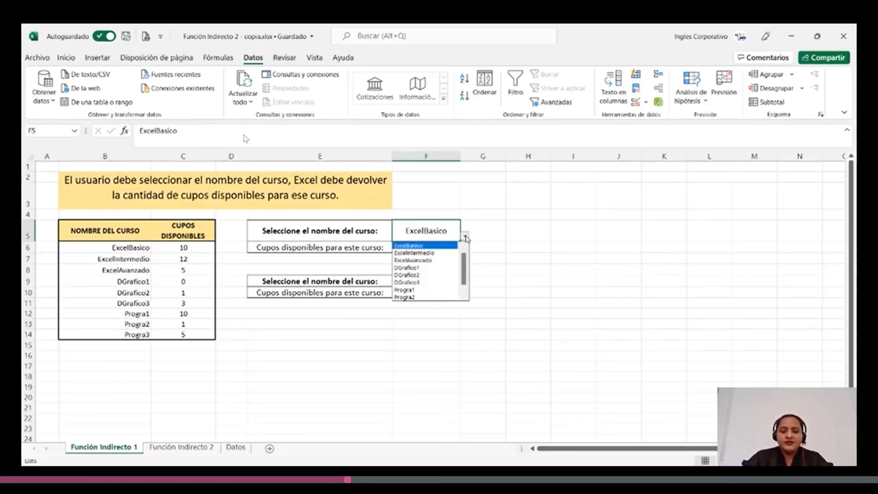
click(439, 260)
click(437, 247)
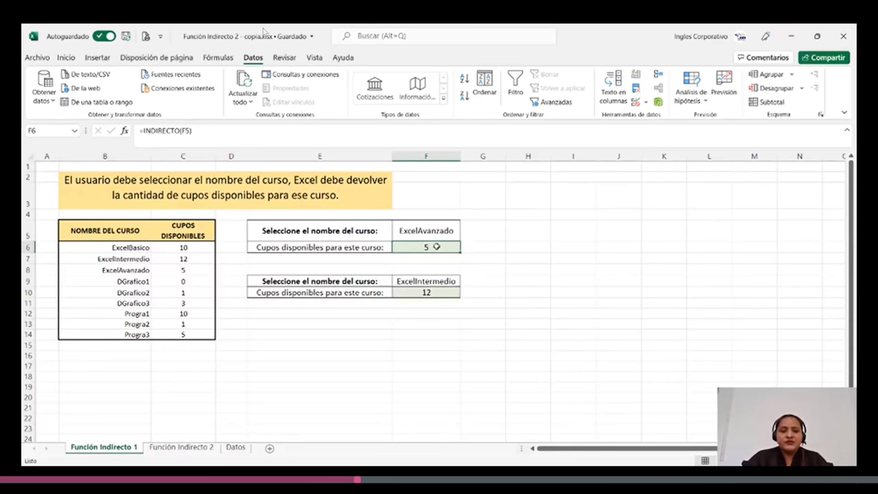
key(Return)
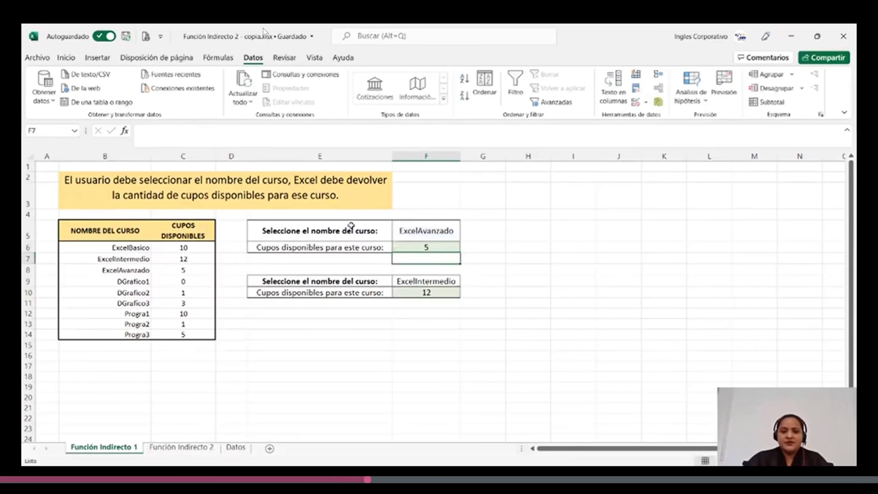
click(426, 235)
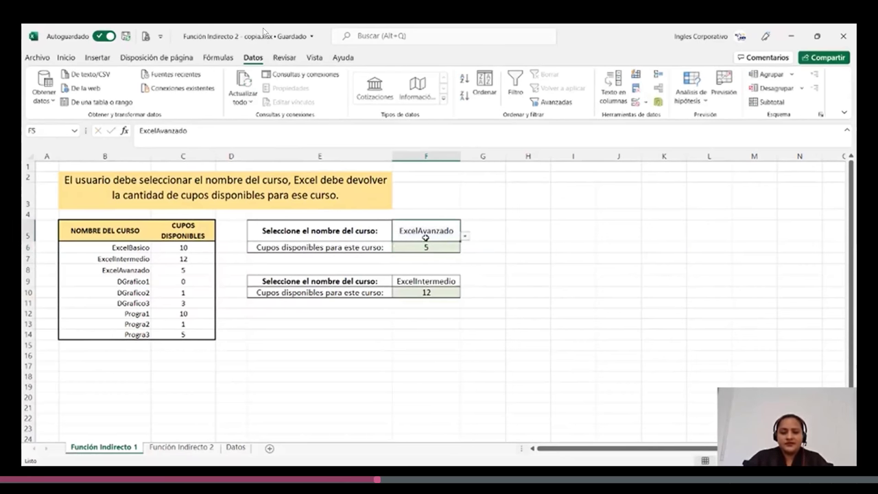
key(Down)
Step: Choose DGrafico2 as the course in F9 and check the available places formula in F10
click(446, 281)
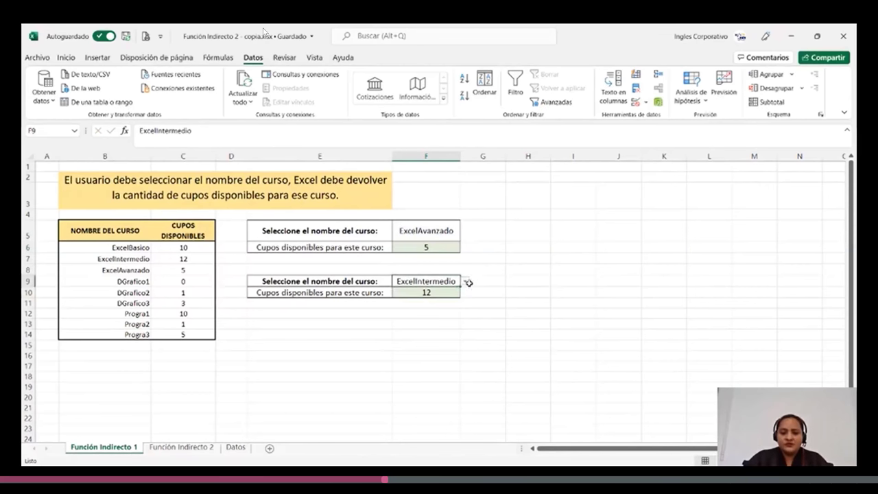
click(465, 282)
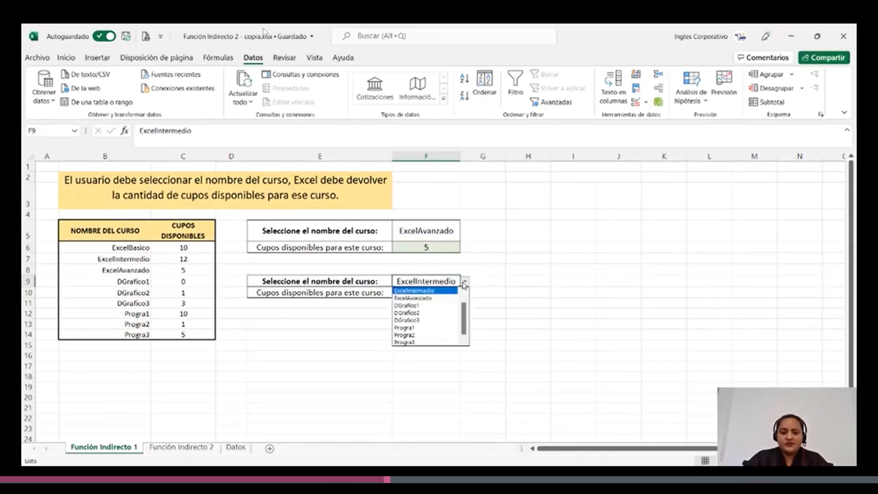
click(426, 313)
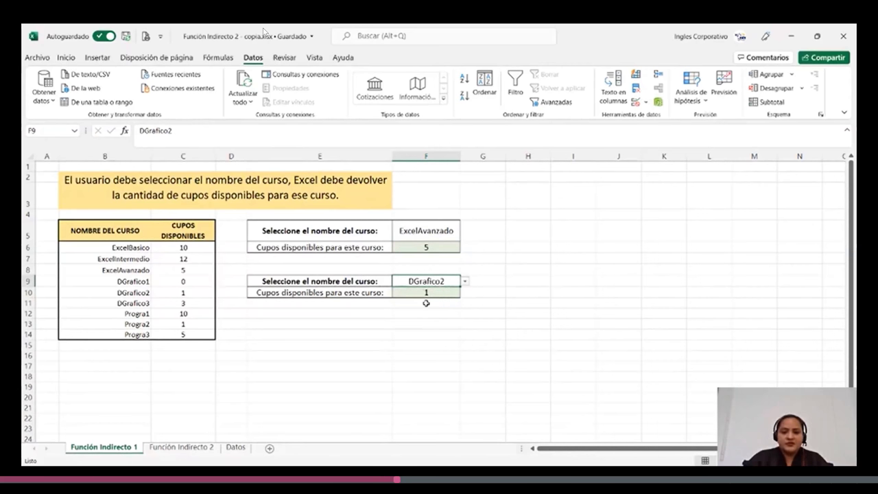
click(447, 292)
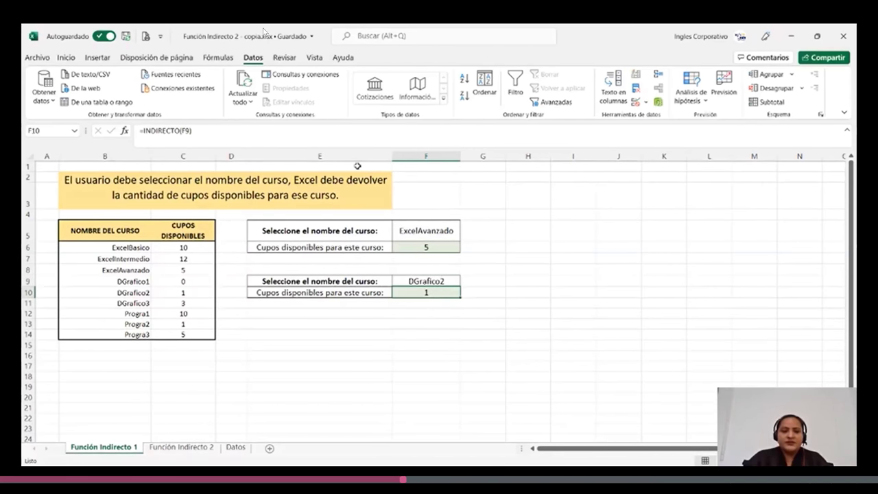
Step: Inspect which cell the INDIRECTO formula in F10 refers to, leaving the formula as is
click(350, 136)
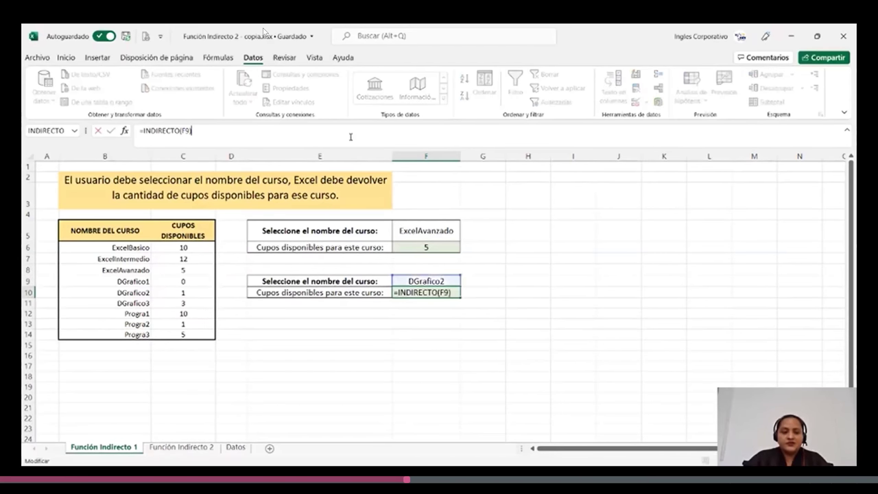
key(Return)
click(426, 344)
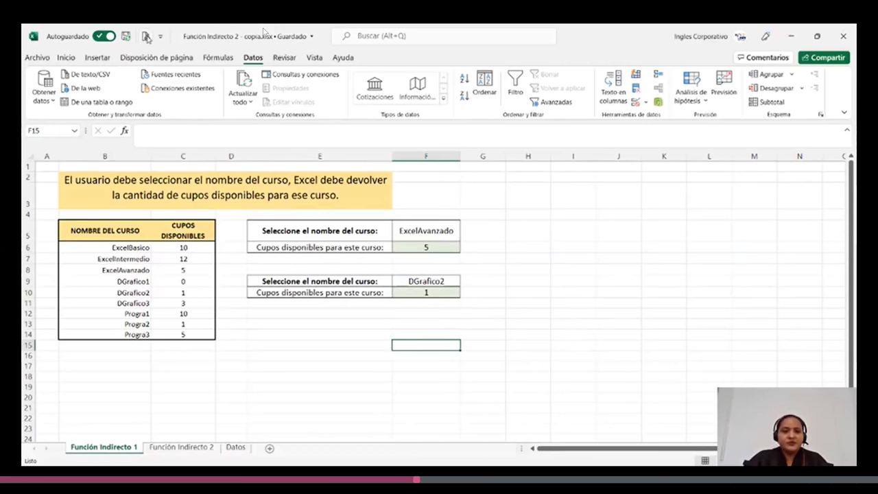
Step: Review the course names defined in the Name Manager, from Progra3 up to ExcelAvanzado, and the cells they refer to
click(220, 58)
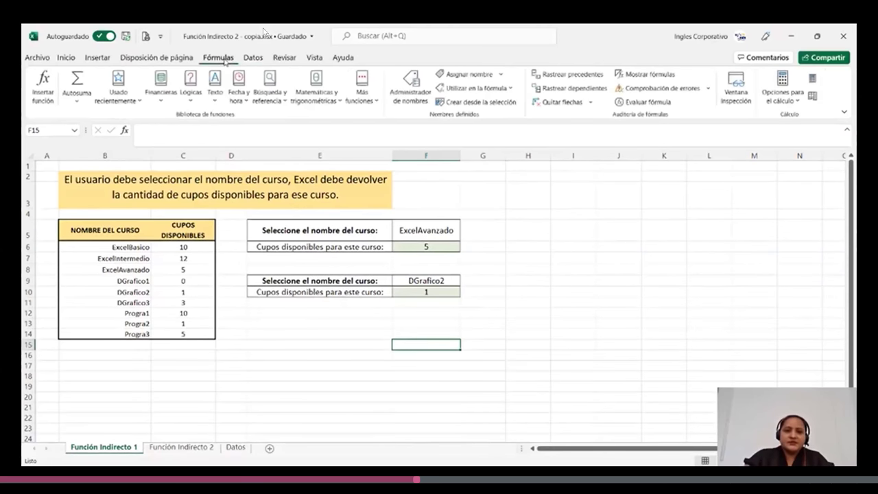
click(430, 72)
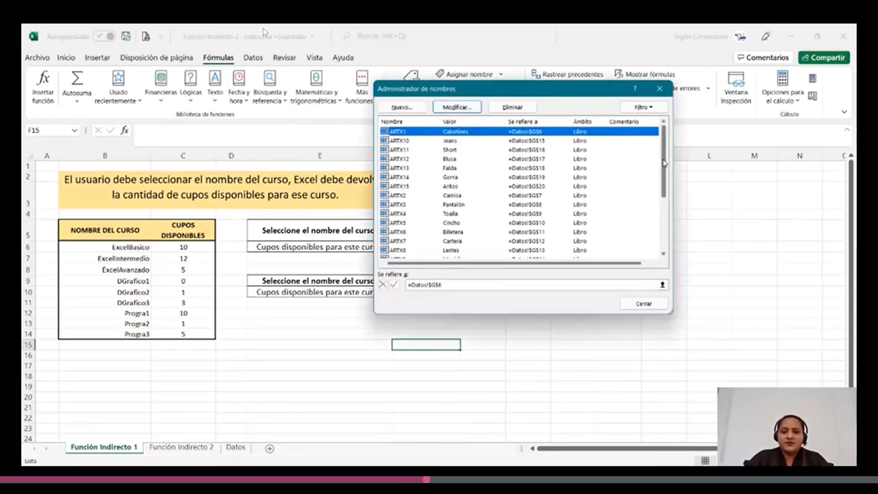
drag(664, 163, 671, 215)
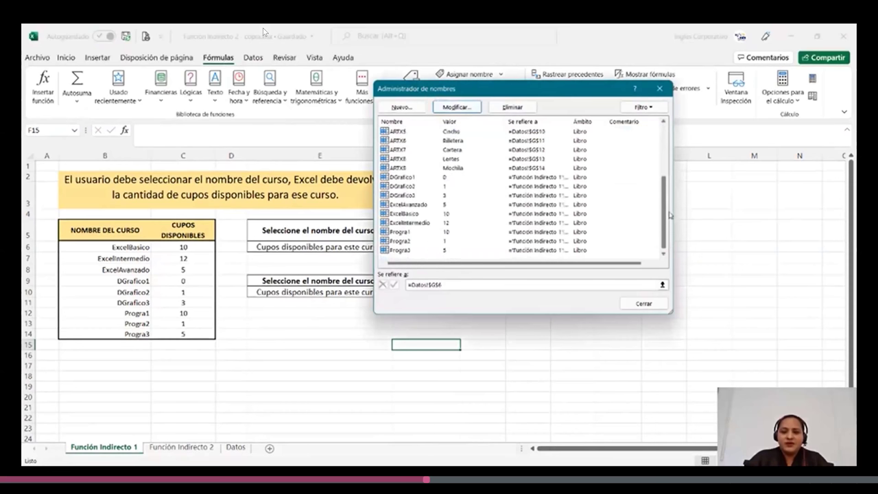
click(401, 249)
click(401, 233)
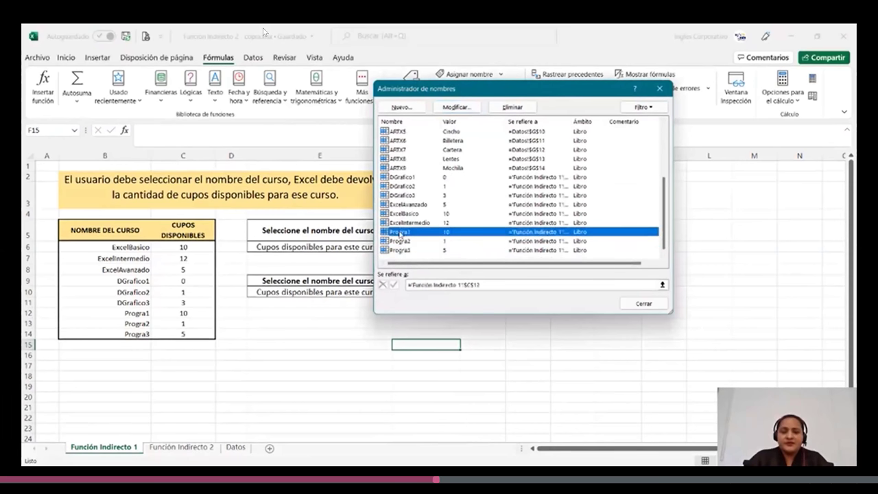
click(402, 223)
click(406, 214)
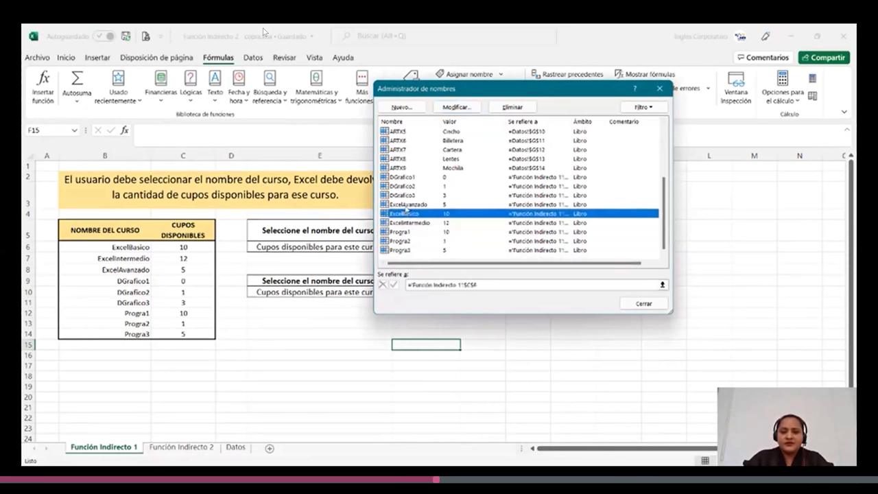
click(406, 205)
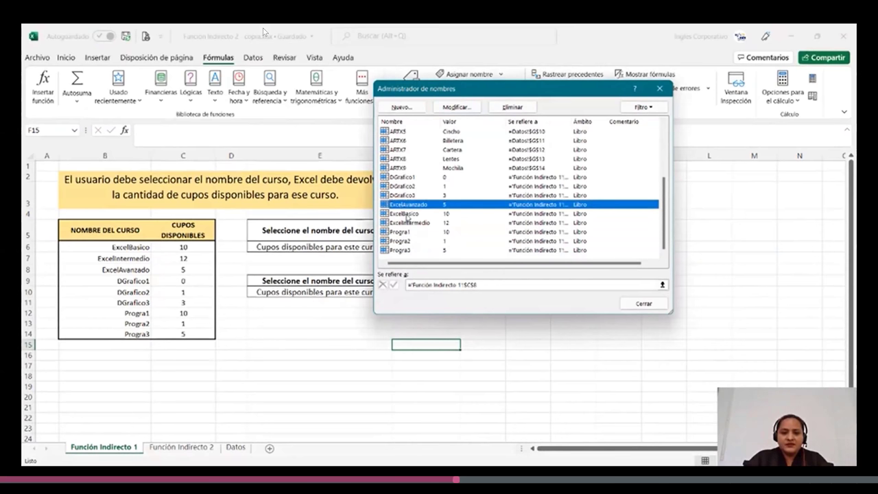
Step: Delete the defined names ExcelBasico and ExcelIntermedio and close the Name Manager
click(425, 214)
click(503, 108)
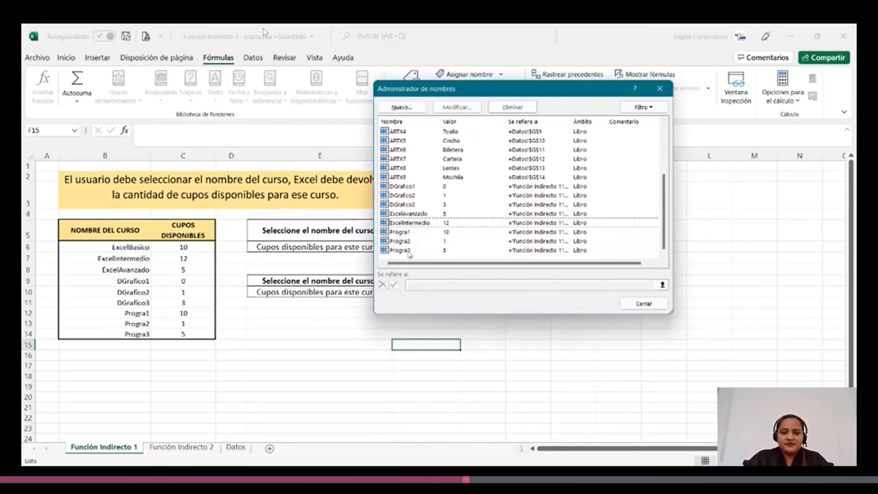
click(420, 224)
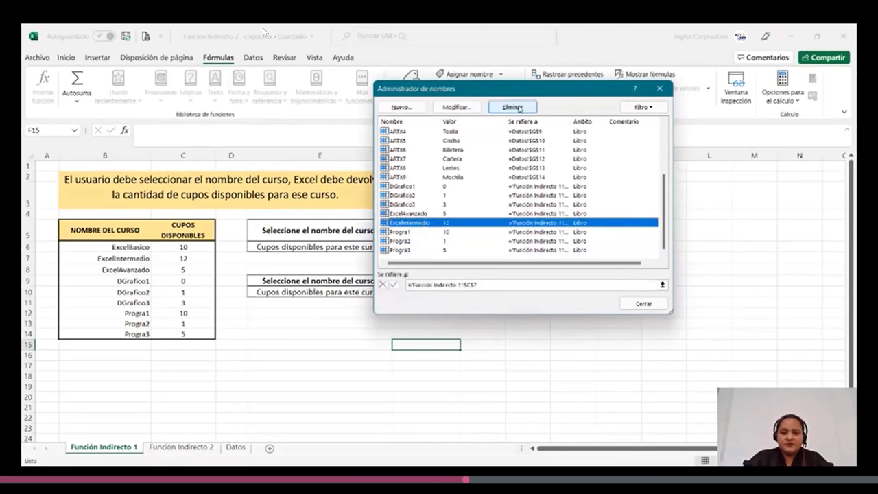
click(512, 108)
click(418, 280)
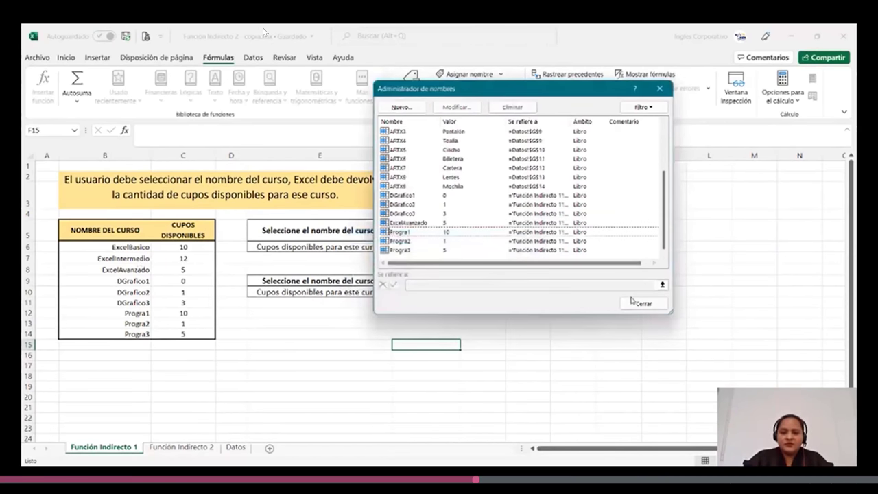
click(632, 302)
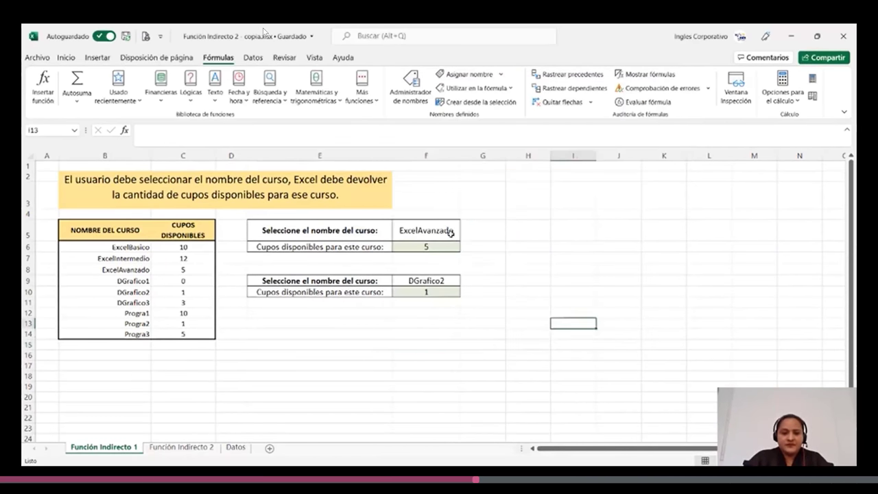
Step: Choose ExcelIntermedio as the course in F5 and check the available places result in F6
click(451, 234)
click(465, 235)
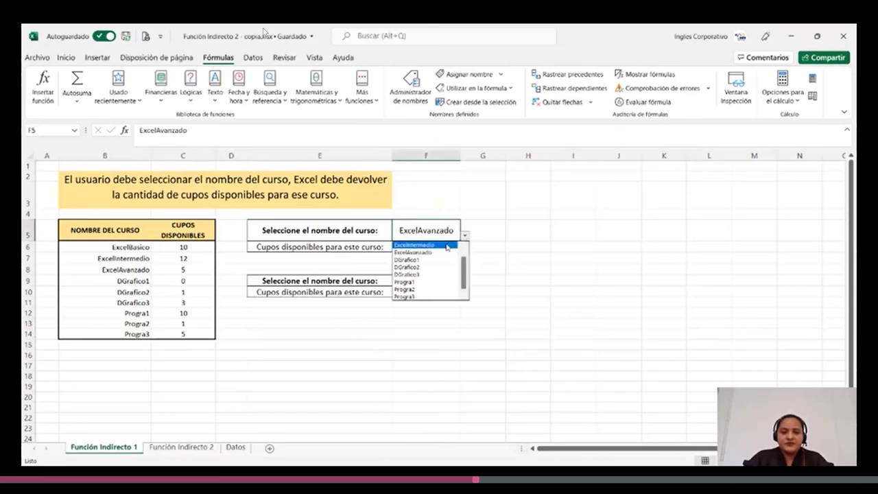
click(418, 245)
click(445, 246)
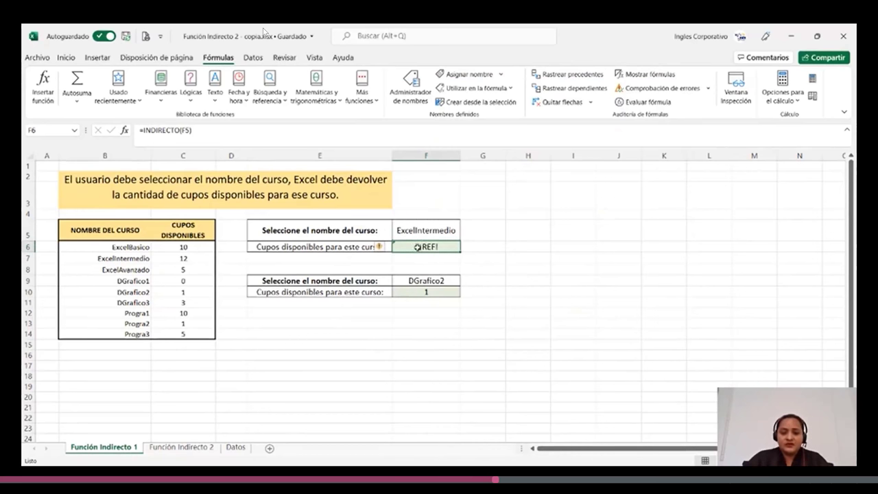
click(436, 232)
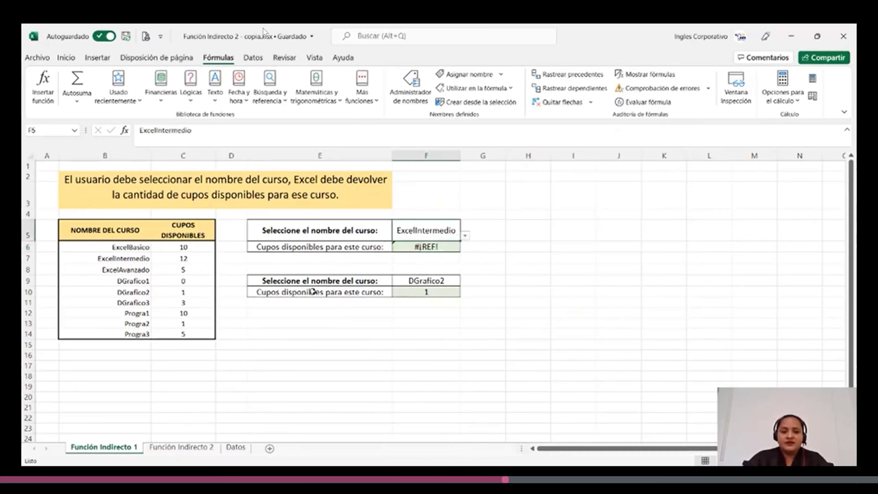
Step: Clear the INDIRECTO formula from the available places cell F6
key(Down)
click(336, 133)
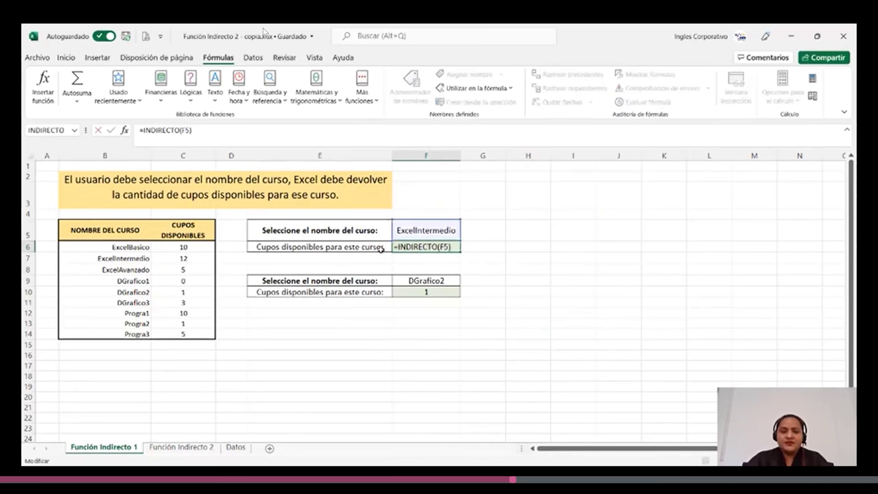
key(shift+Home)
key(BackSpace)
click(637, 282)
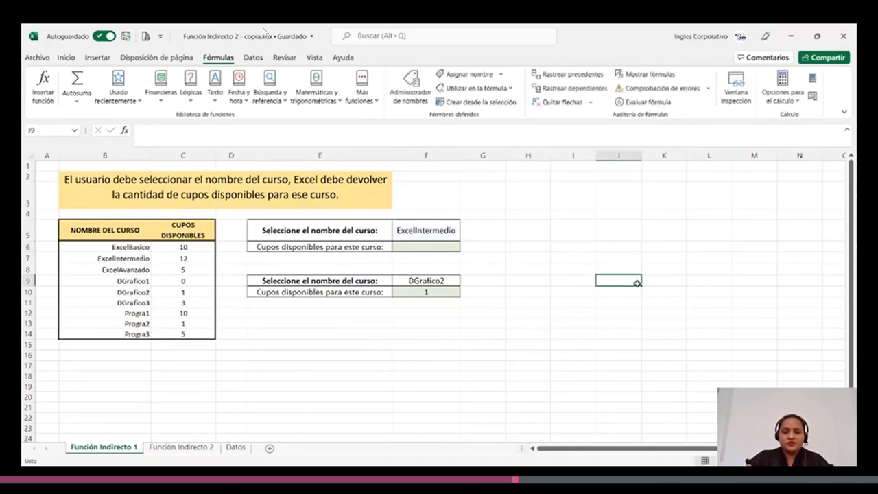
click(451, 234)
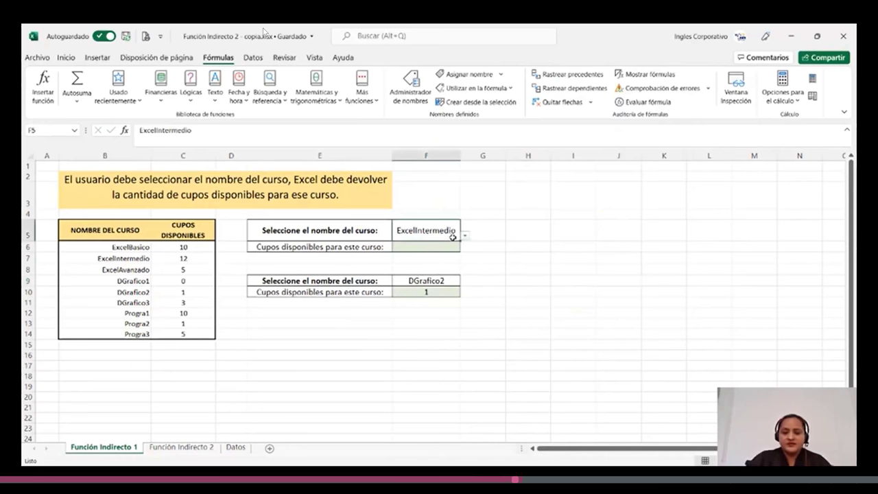
click(534, 287)
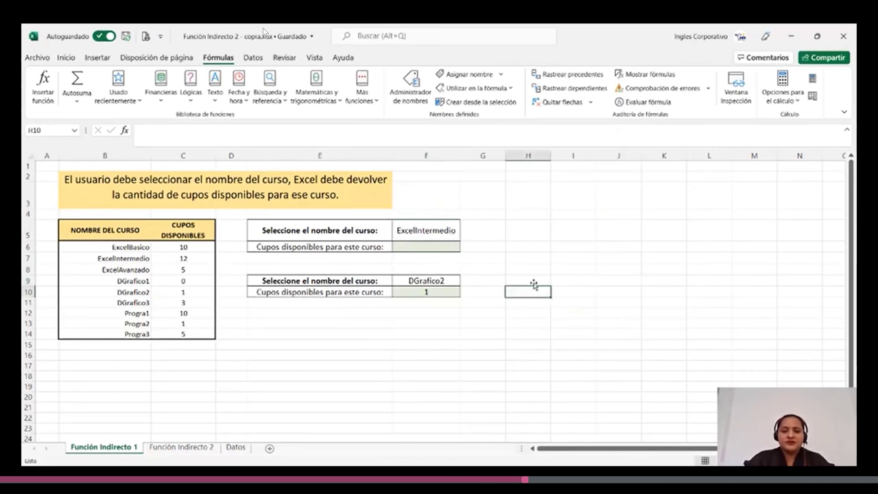
click(440, 230)
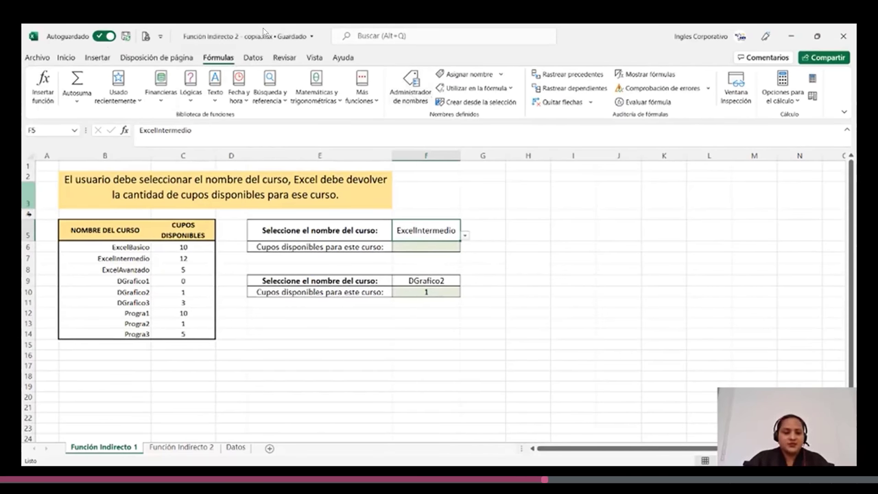
click(279, 334)
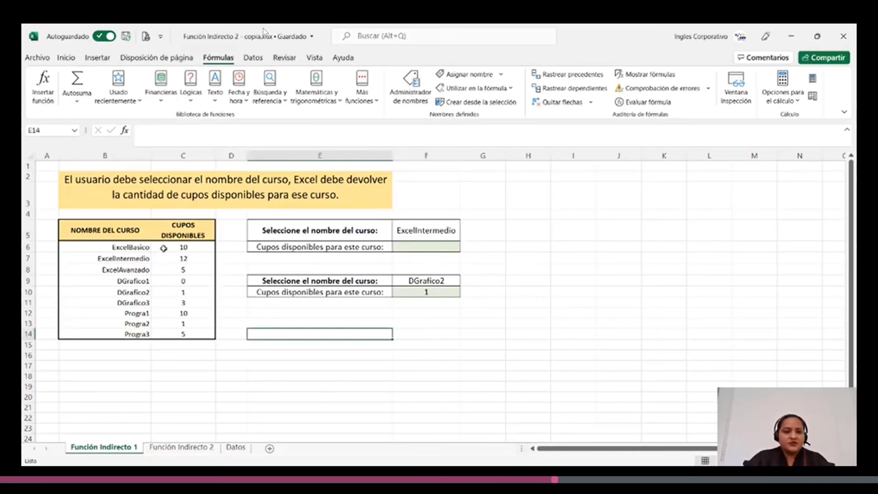
Step: Name the available places cell C6 ExcelBasico and reselect the cell to check its name
click(167, 244)
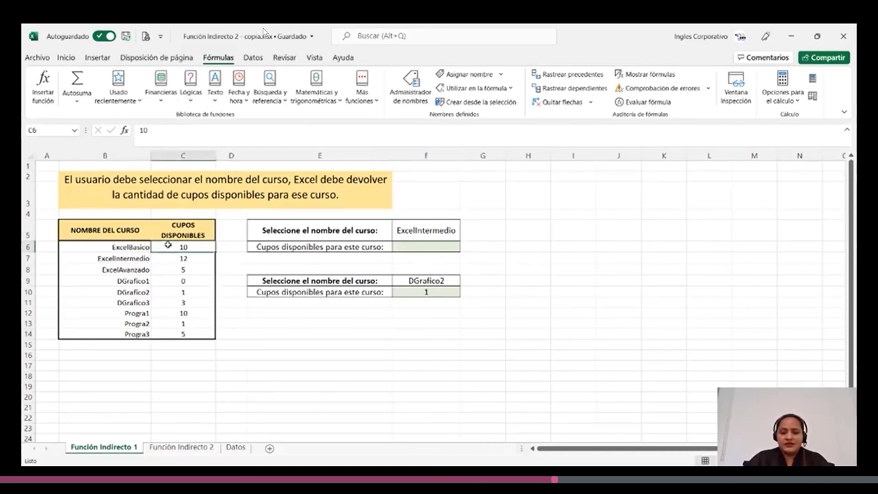
click(69, 125)
key(BackSpace)
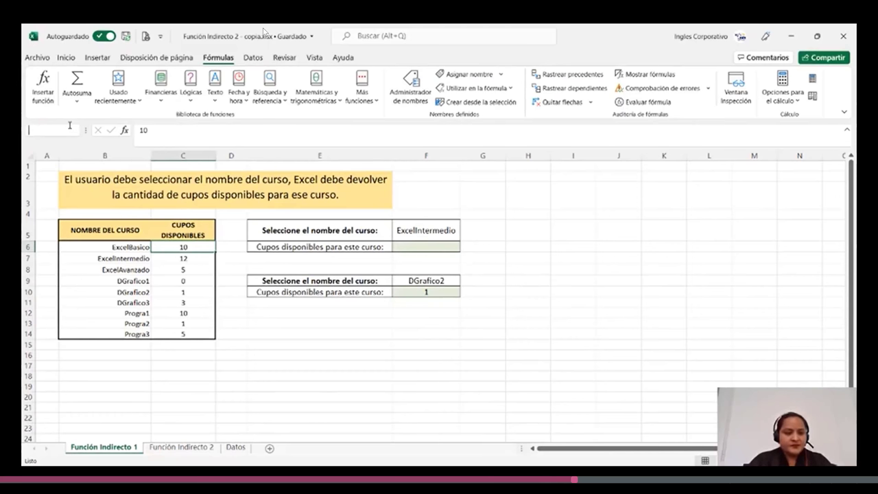
text(Exce)
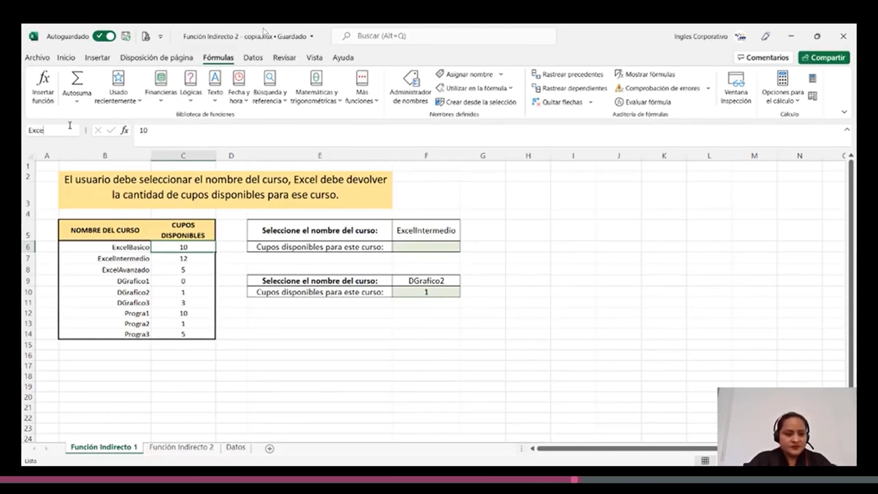
text(lB)
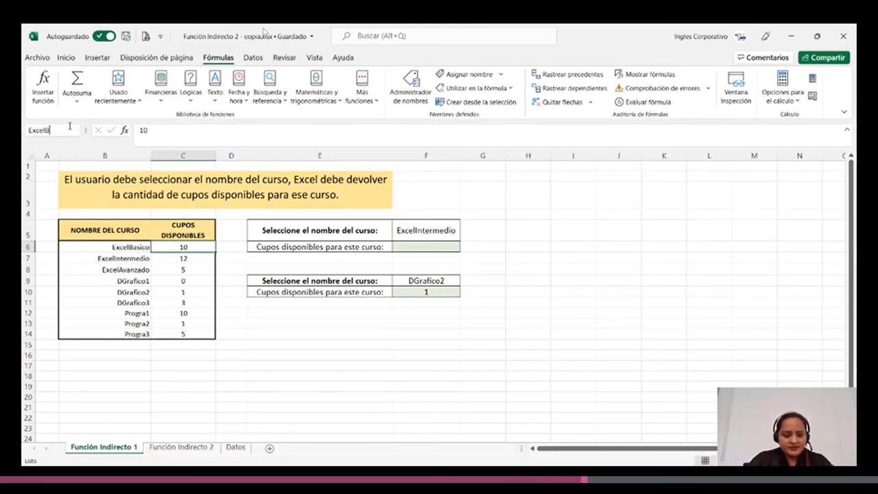
text(asic)
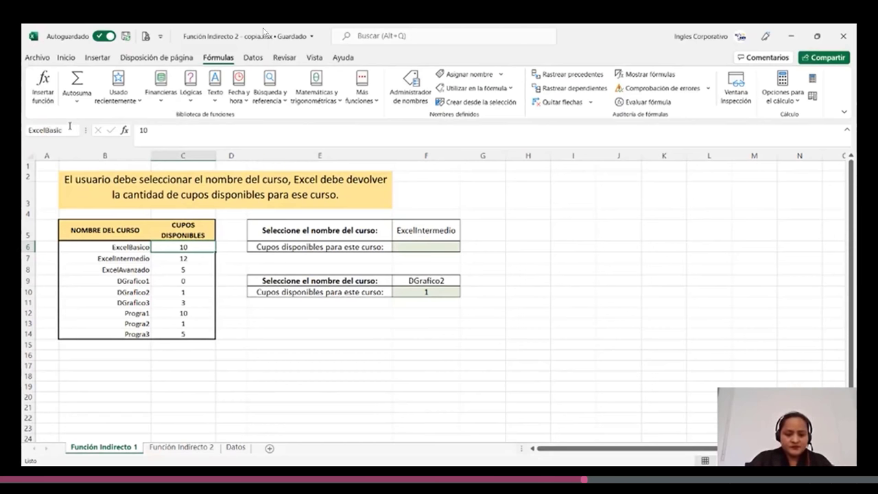
text(o)
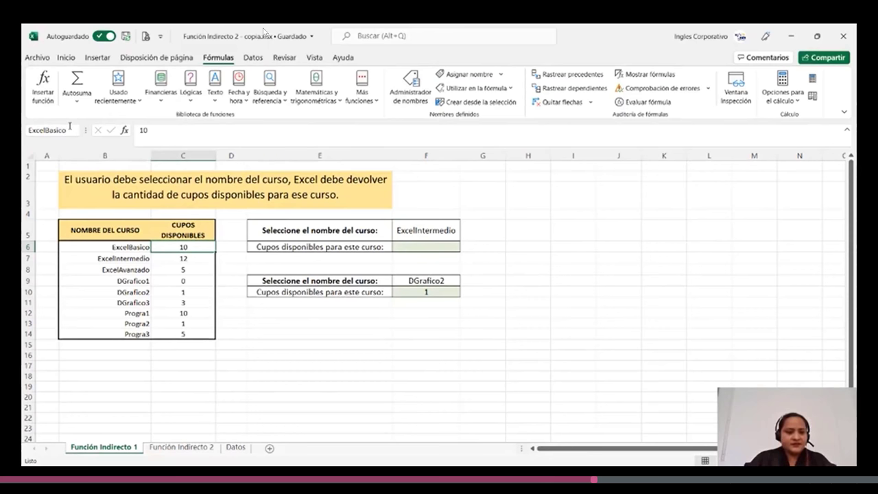
key(Return)
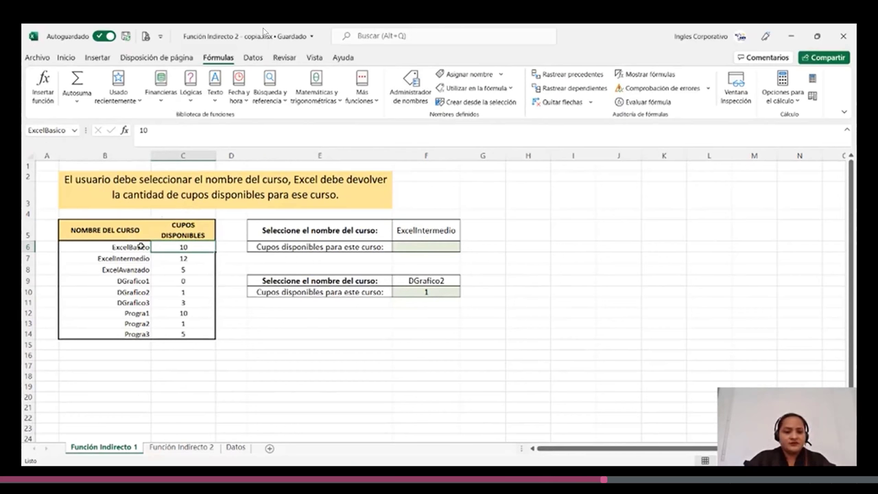
click(320, 344)
click(165, 244)
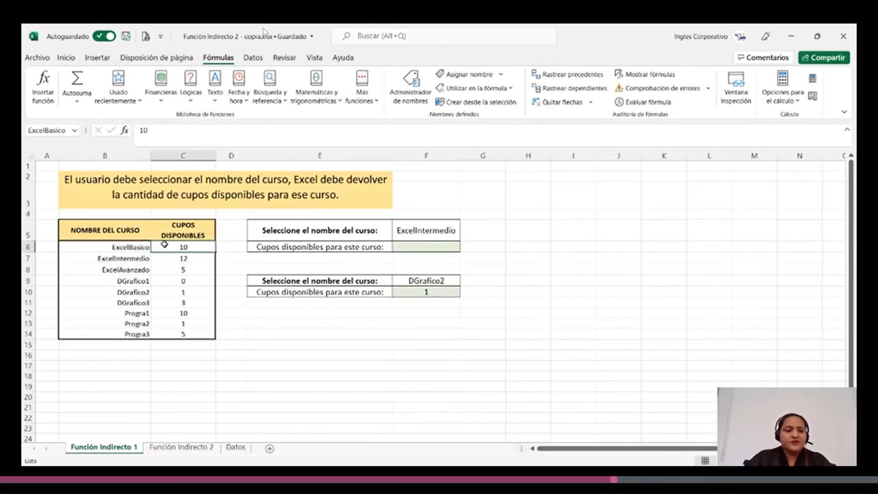
click(304, 365)
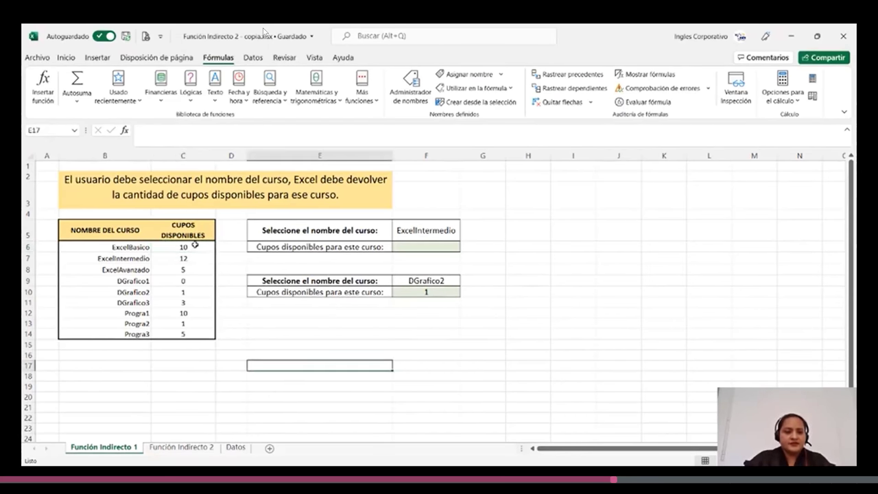
Step: Choose ExcelBasico as the course in F5 and select the empty available places cell F6
click(458, 232)
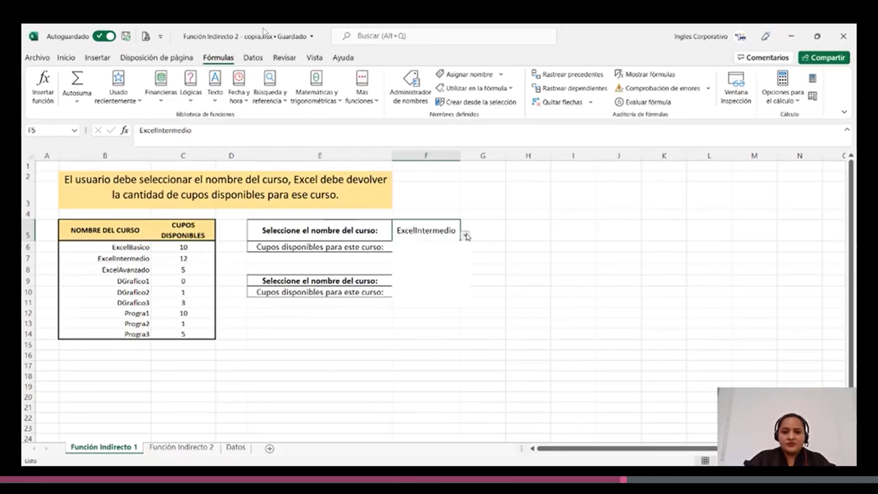
click(466, 236)
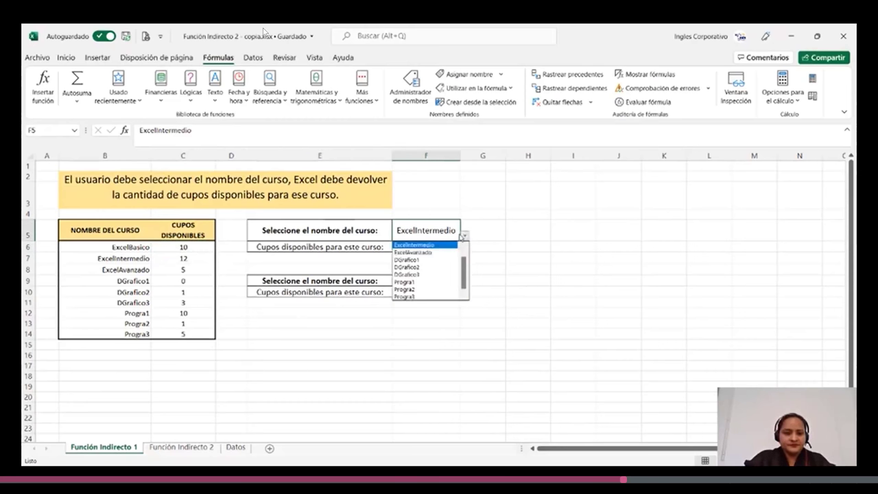
scroll(464, 276, up, 2)
click(433, 245)
click(445, 246)
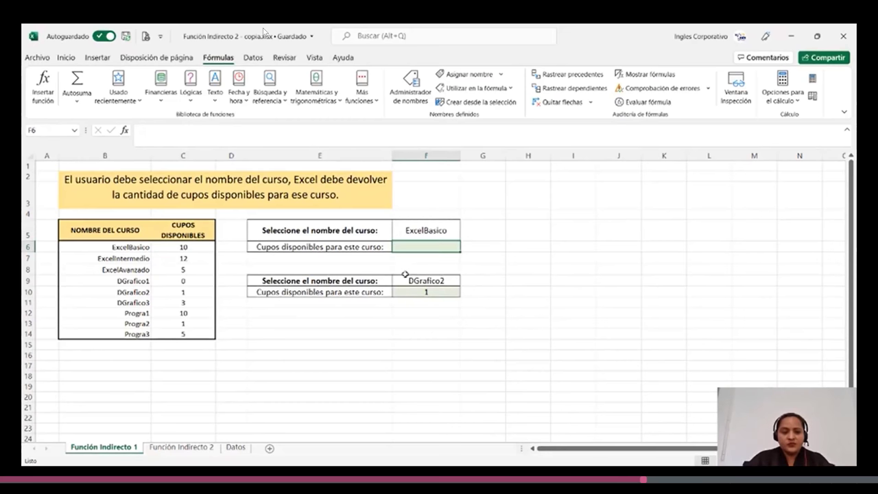
click(529, 267)
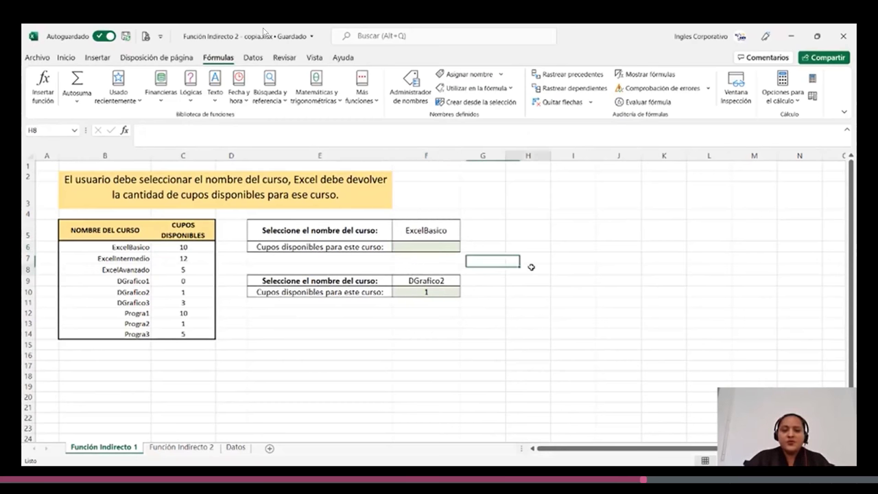
click(443, 247)
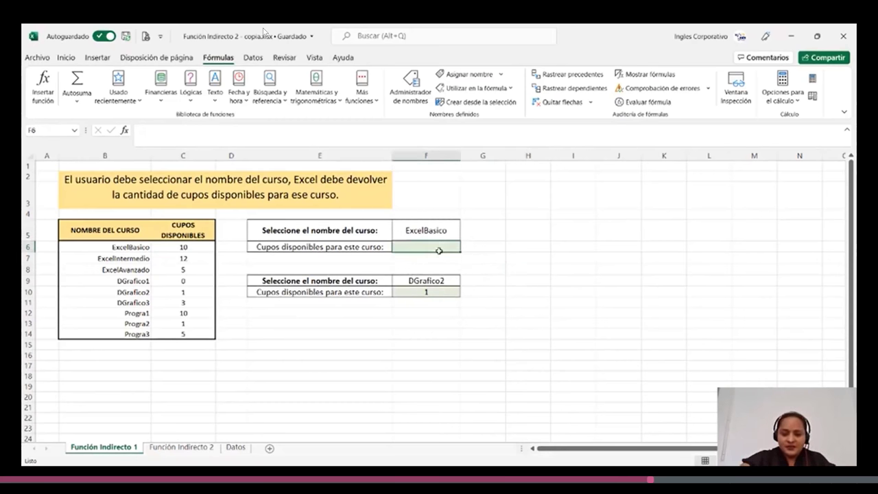
Step: Enter the formula =INDIRECTO(F5) in the available places cell F6, then select F5 and F6 to review them
text(=in)
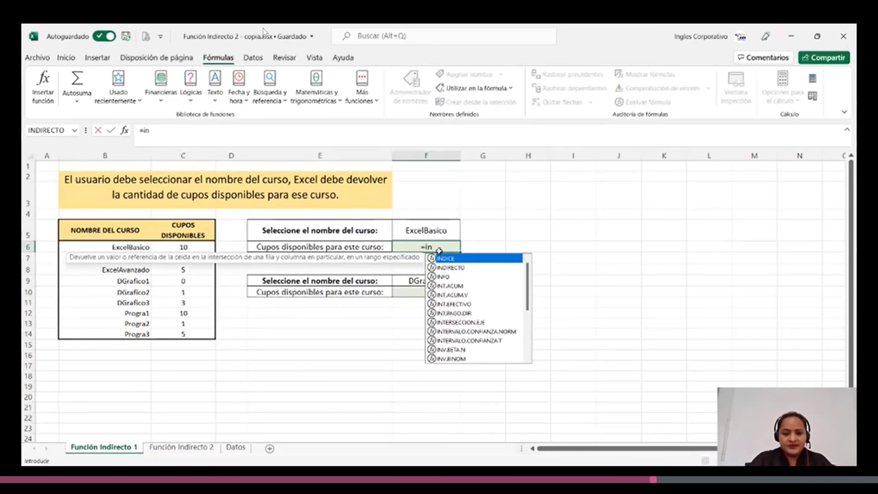
text(dir)
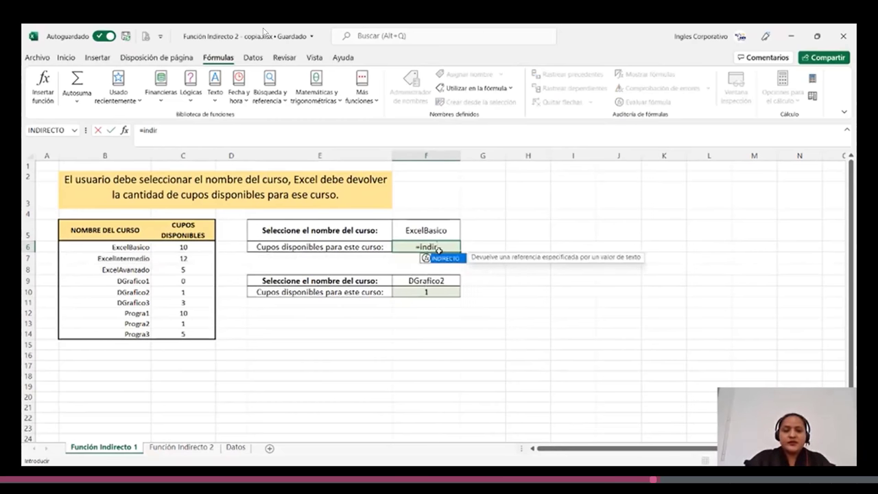
double_click(457, 260)
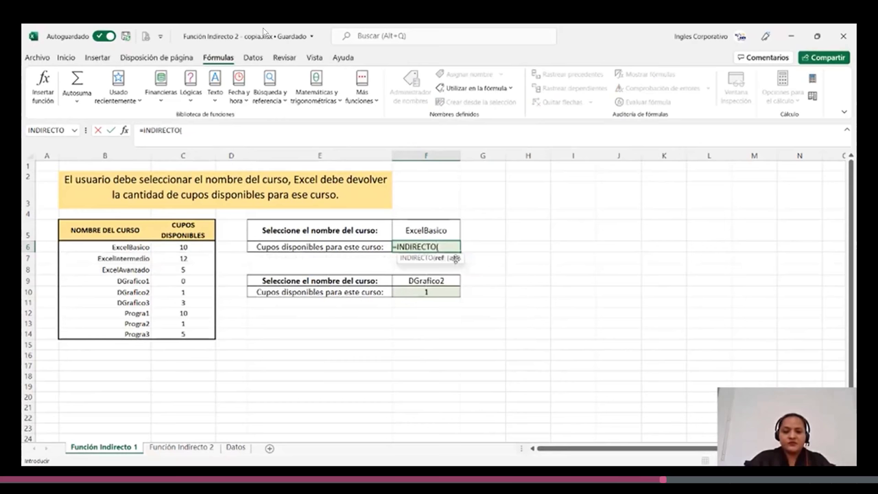
click(437, 230)
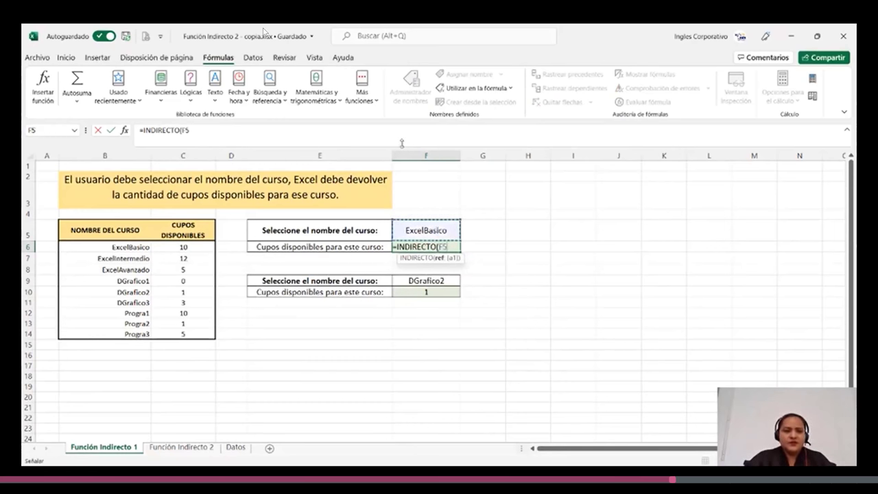
text())
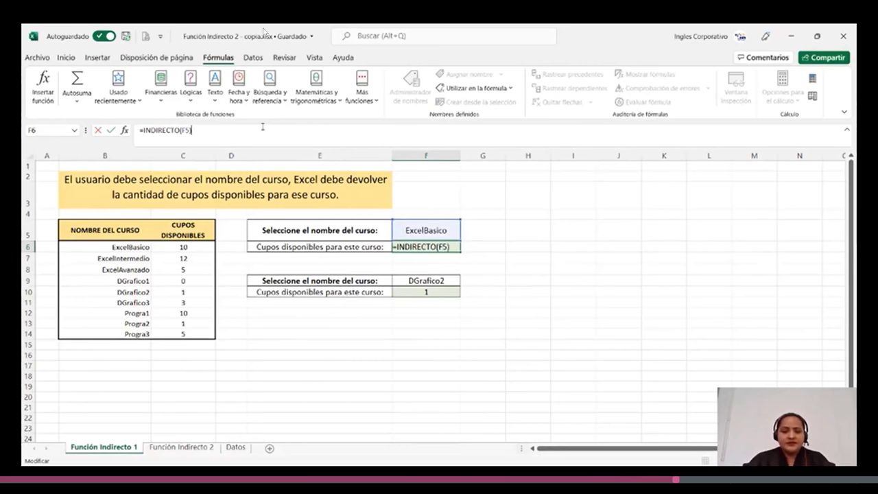
key(Return)
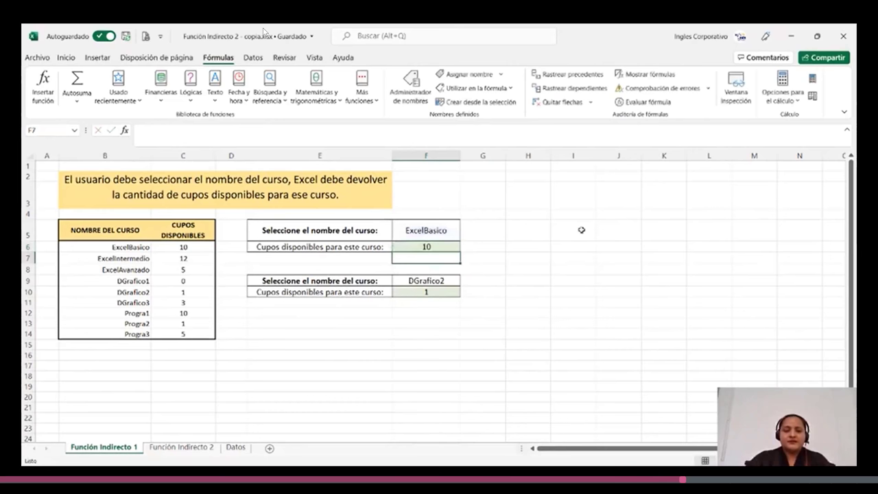
click(448, 238)
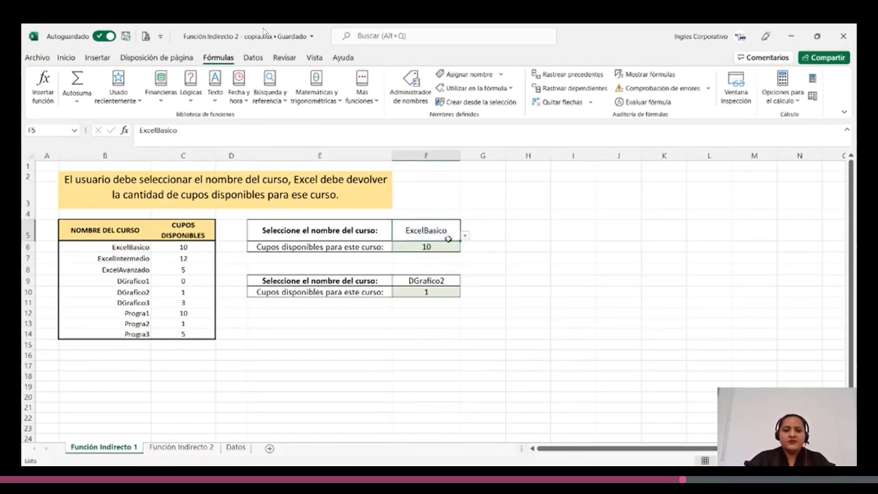
click(451, 247)
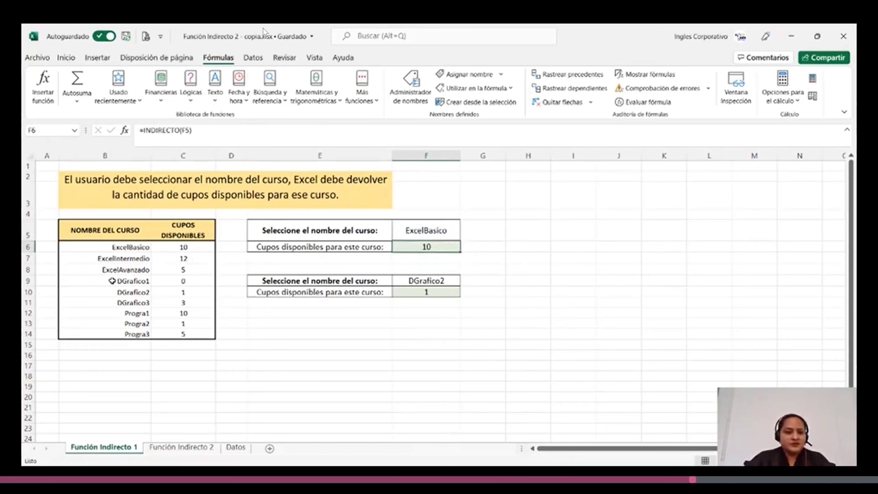
Step: Define the name ExcelIntermedio for the available places cell C7, with the workbook as its scope
click(131, 261)
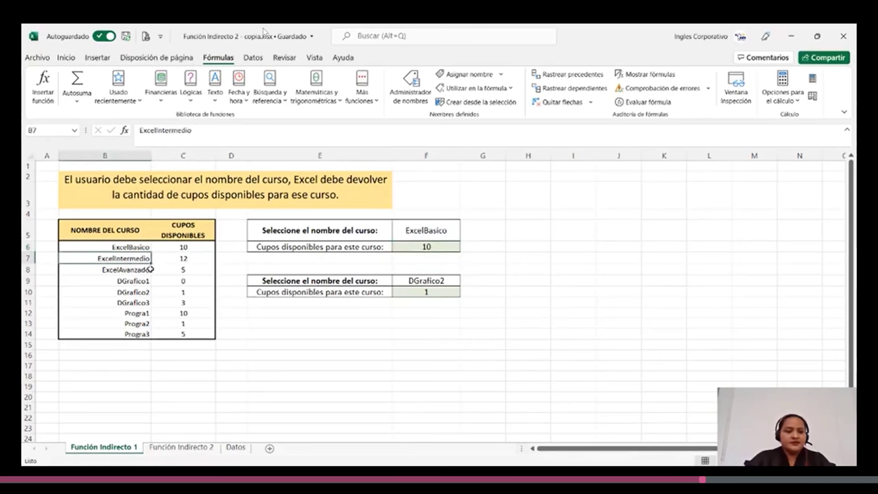
click(459, 76)
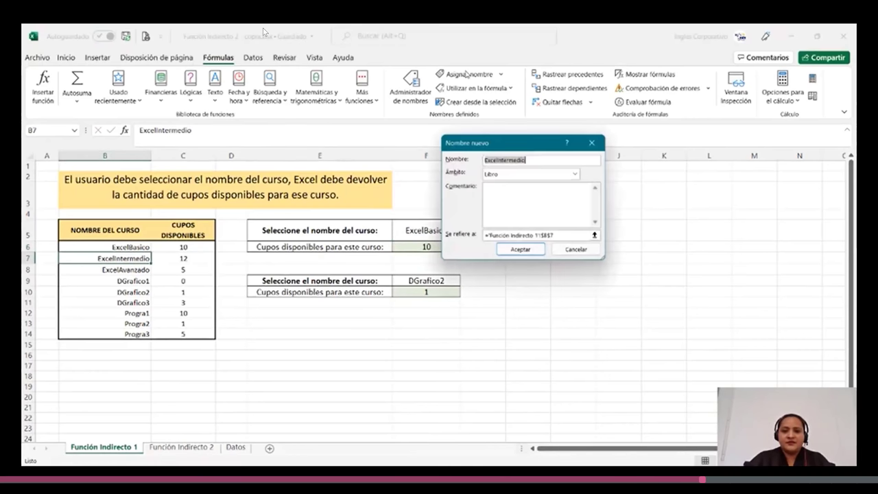
click(546, 160)
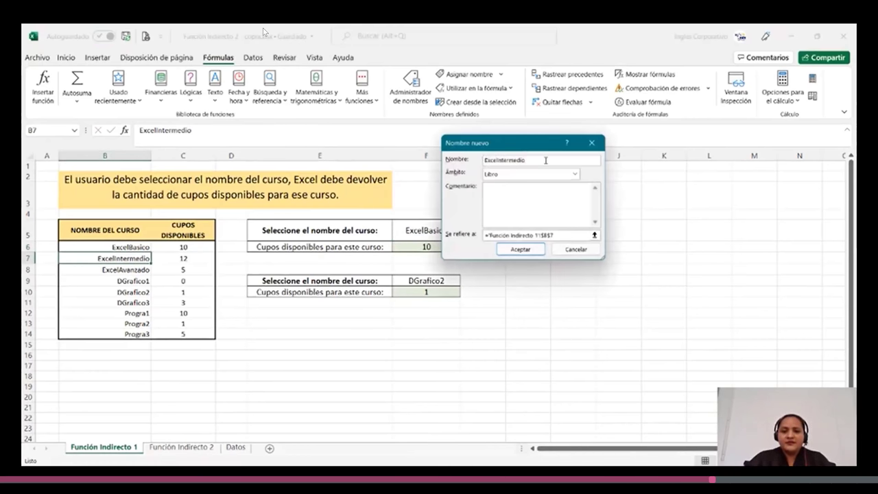
click(561, 236)
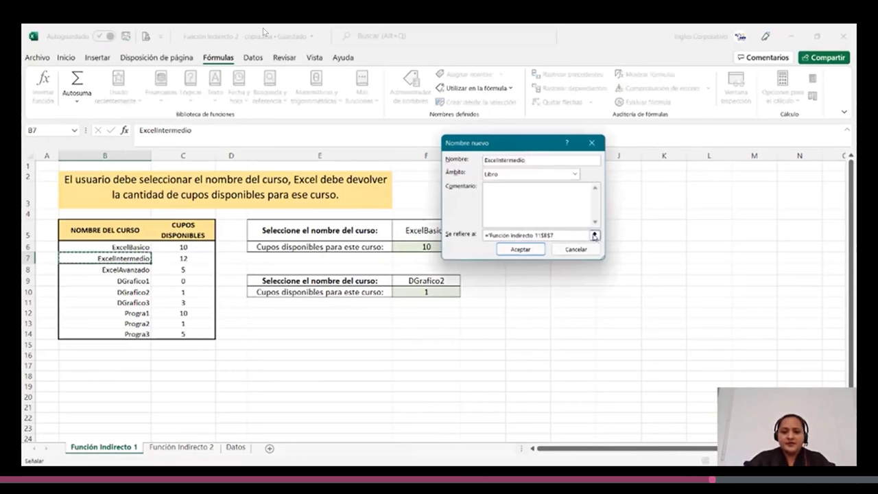
click(594, 236)
click(172, 257)
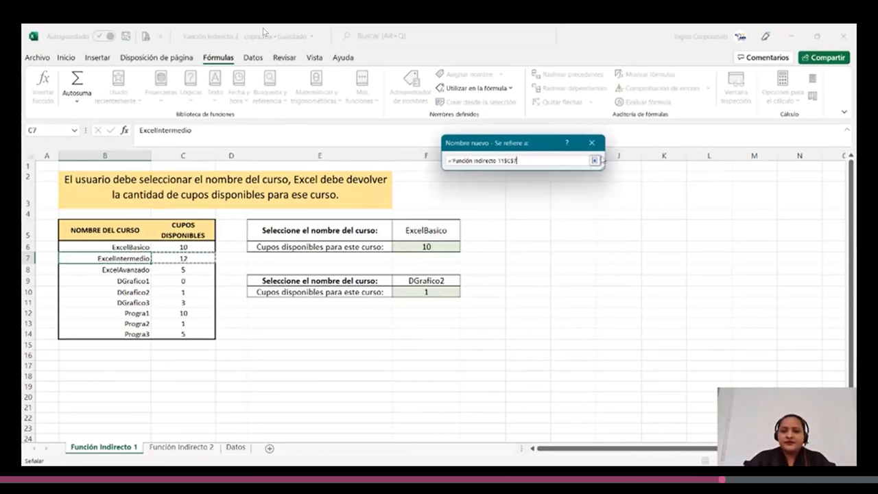
click(594, 160)
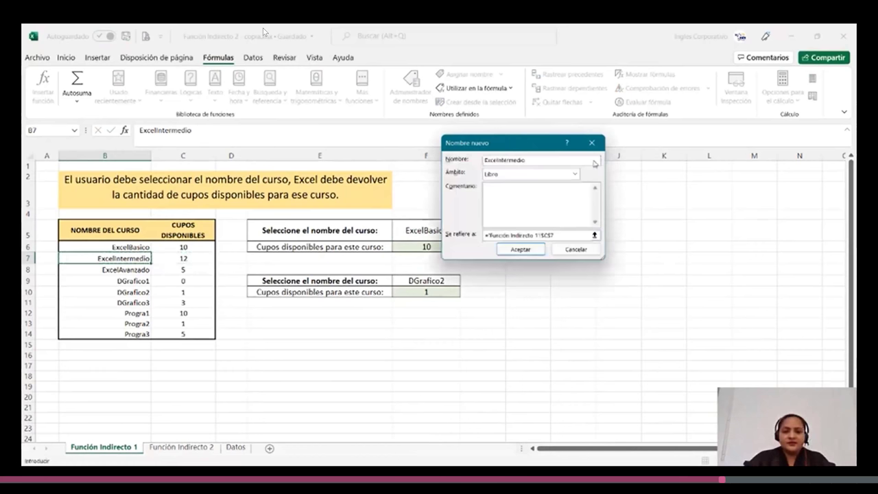
click(521, 249)
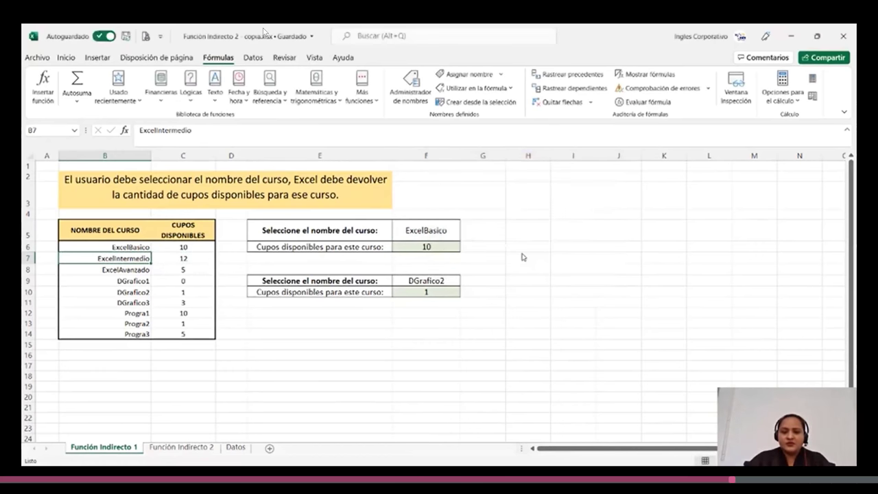
click(573, 246)
Step: Choose ExcelIntermedio as the course in F5
click(459, 233)
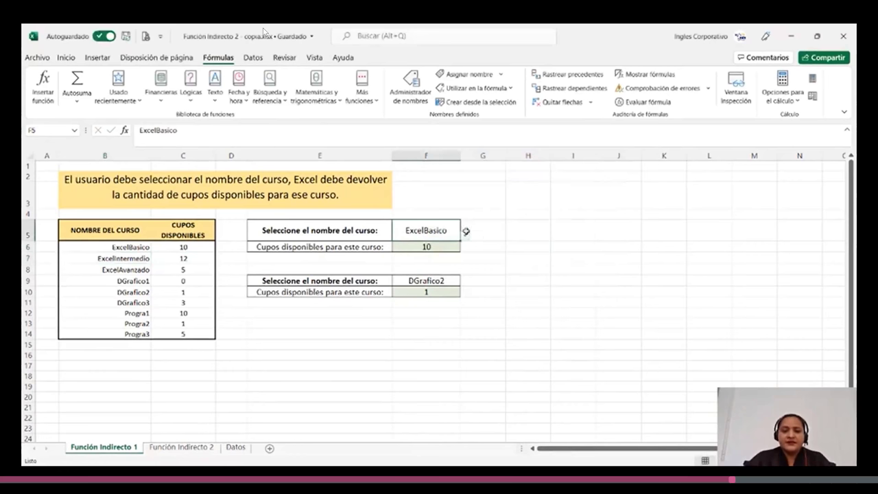
click(465, 235)
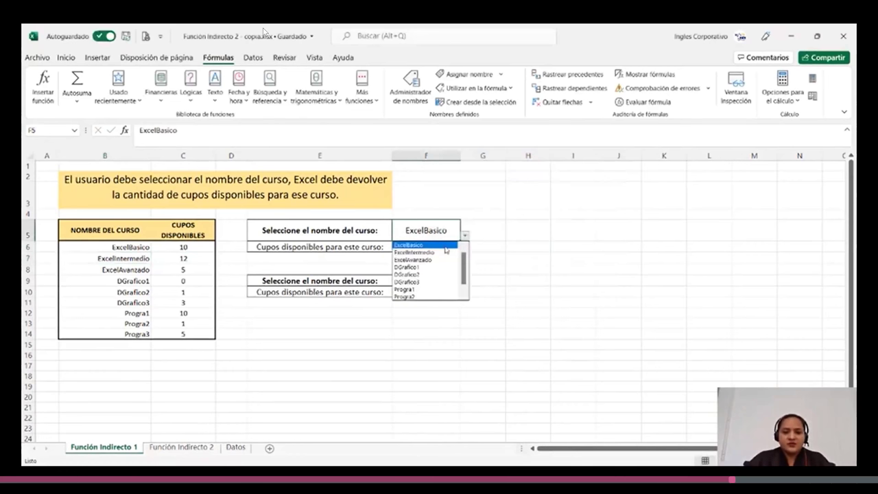
click(445, 252)
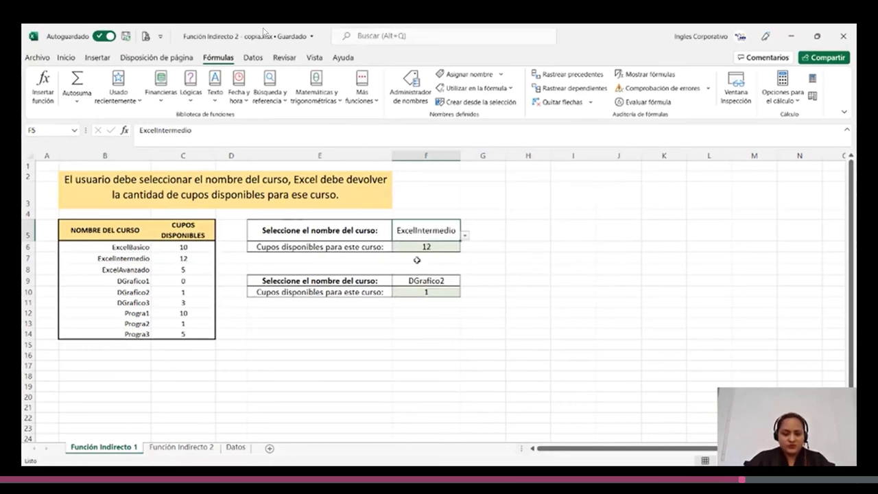
click(355, 341)
Step: Go to the Función Indirecto 2 sheet and choose ARTX7 as the product code in E6
click(179, 447)
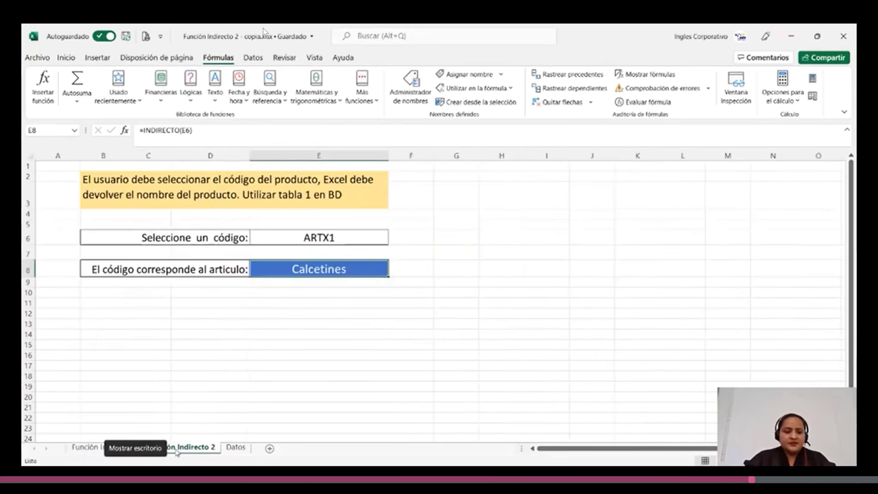
click(362, 234)
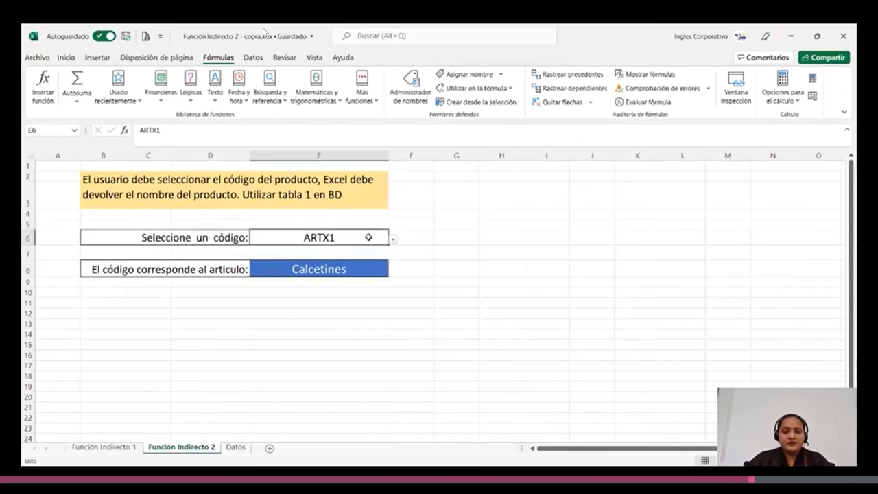
click(394, 239)
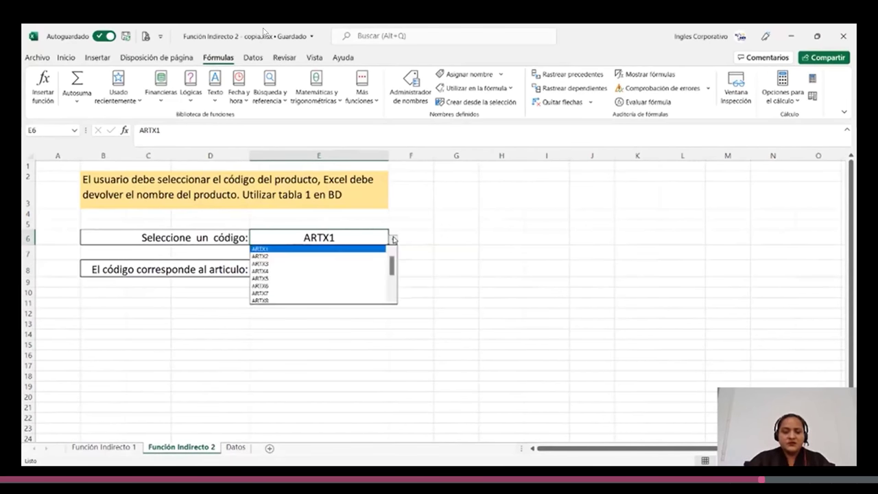
click(286, 294)
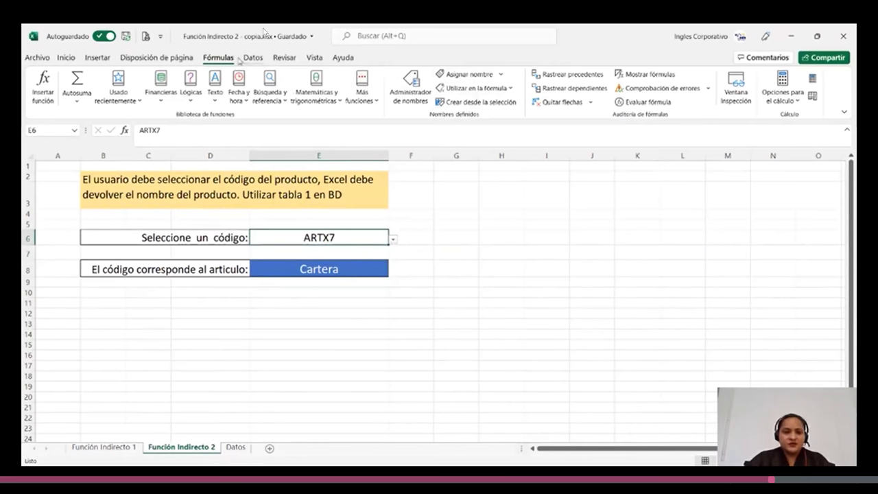
Step: Inspect the data validation of the product code cell E6, including the source range of its list
click(246, 59)
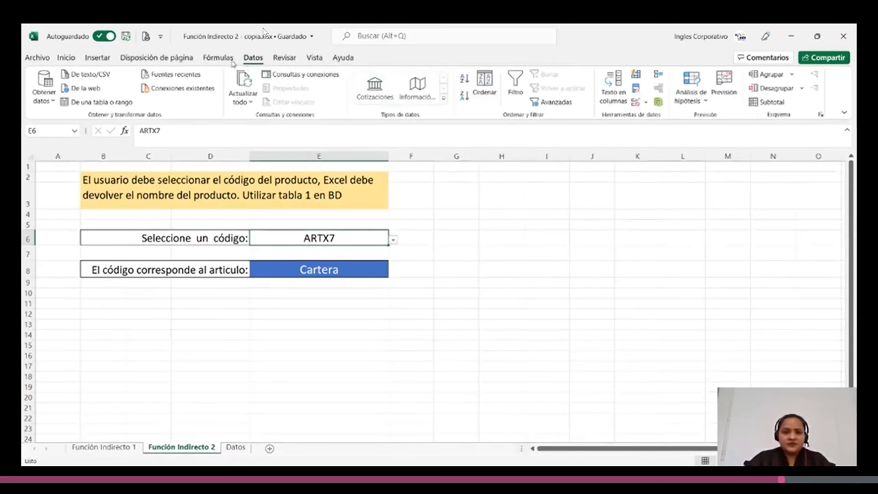
click(635, 102)
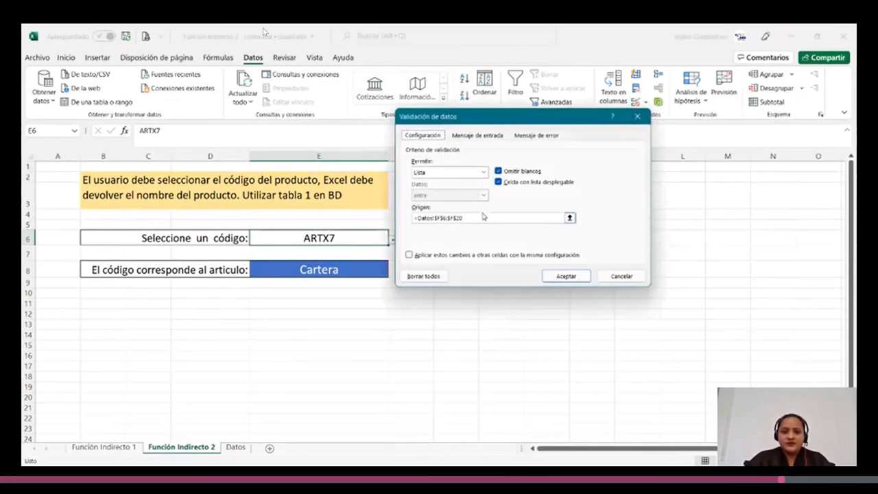
click(484, 220)
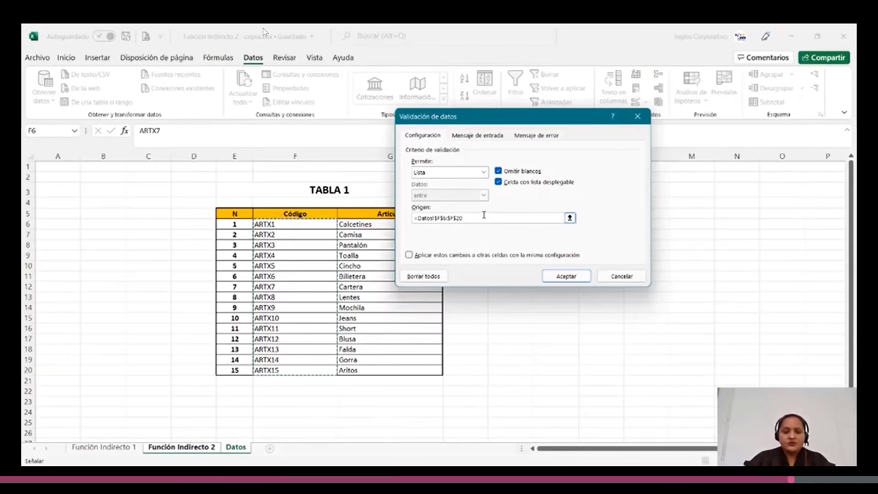
click(572, 276)
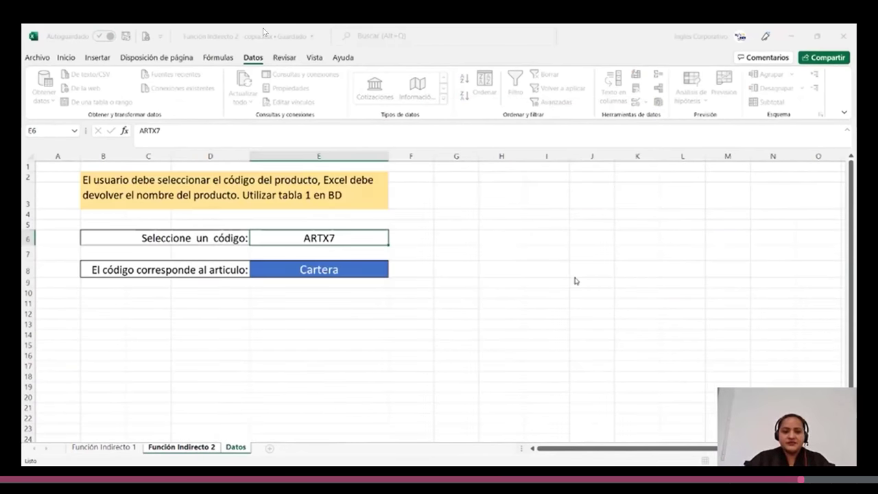
Step: Choose ARTX13 and then ARTX15 as the product code in E6
click(392, 240)
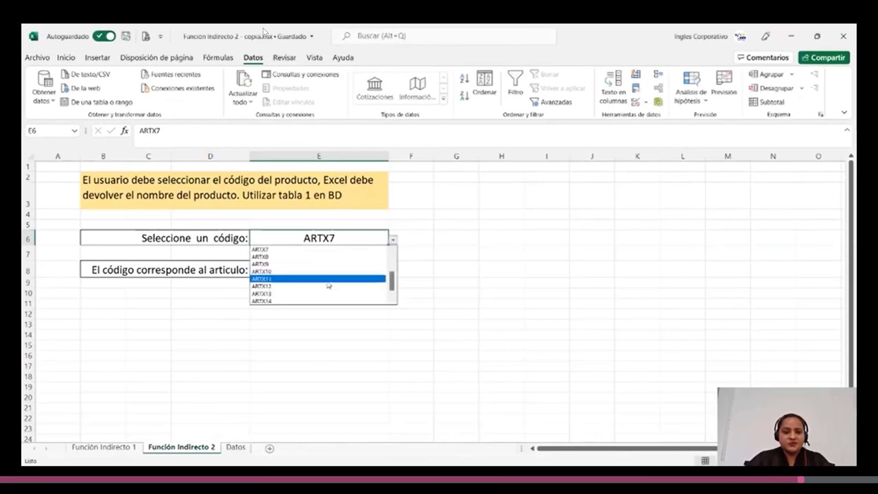
click(326, 293)
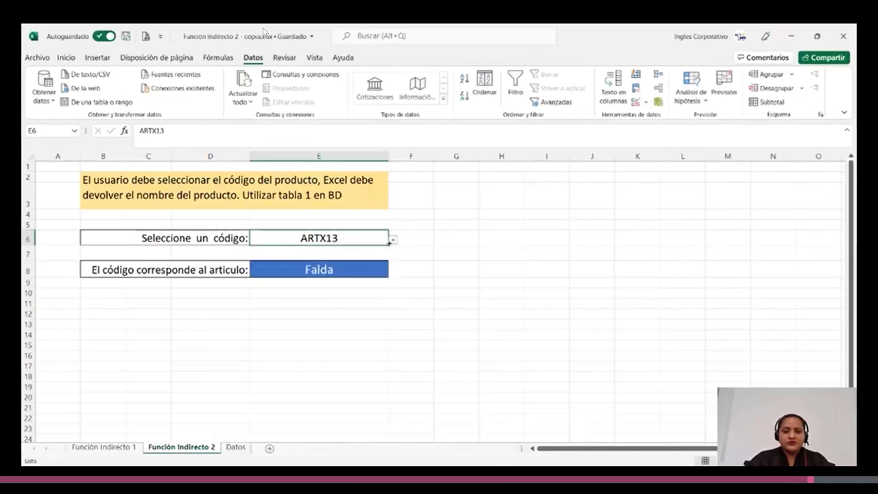
click(393, 240)
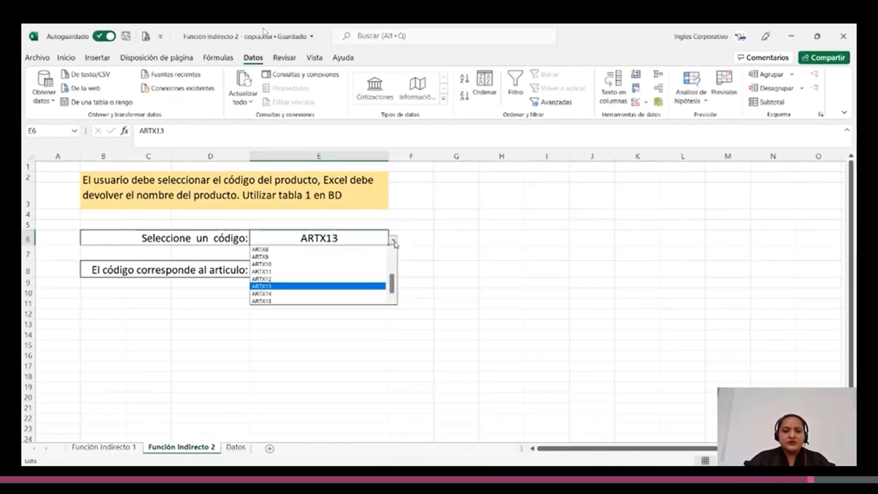
click(319, 300)
Step: Examine the INDIRECTO formula in the article name cell E8 and leave it as it is
click(336, 269)
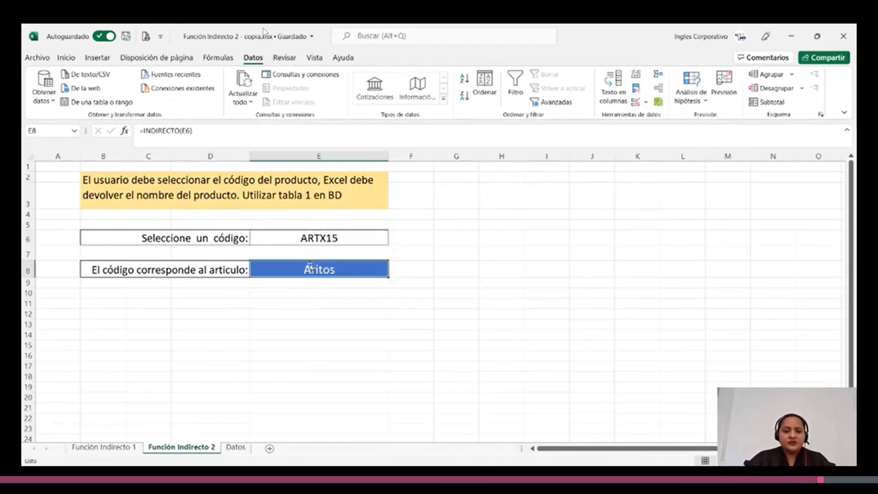
double_click(326, 272)
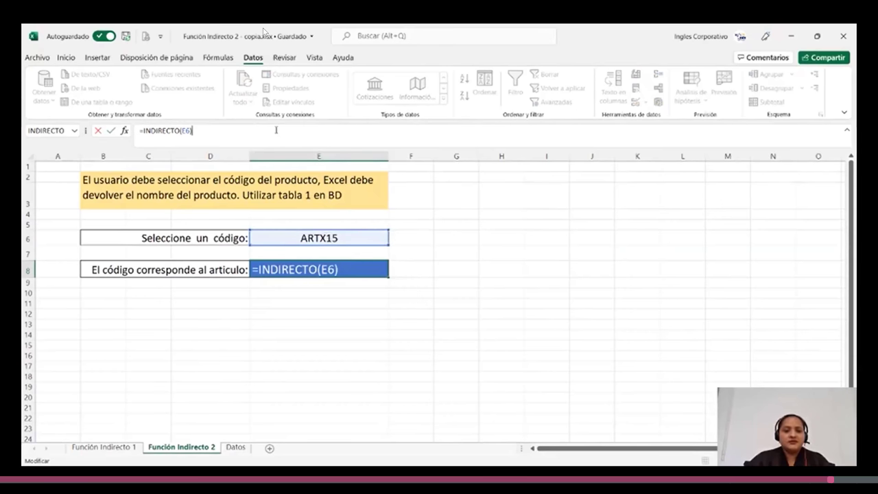
key(Return)
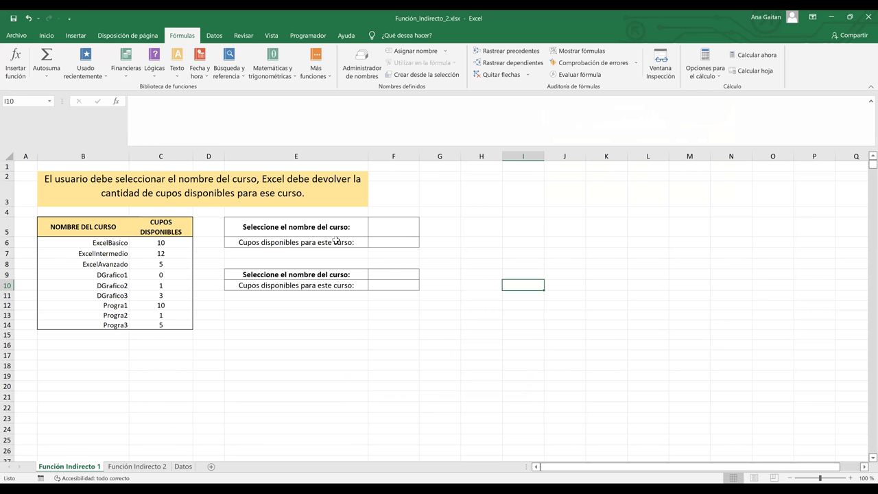
Step: Apply data validation of the Lista type to the course name cell F5
click(390, 231)
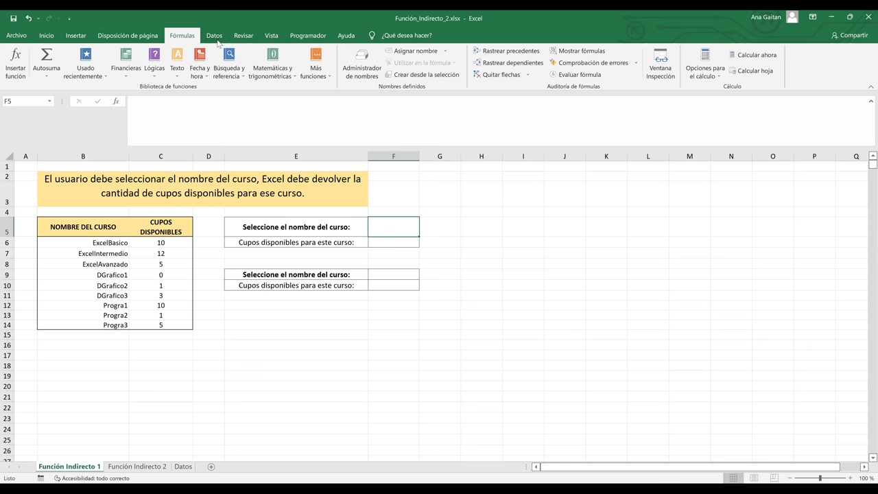
click(358, 69)
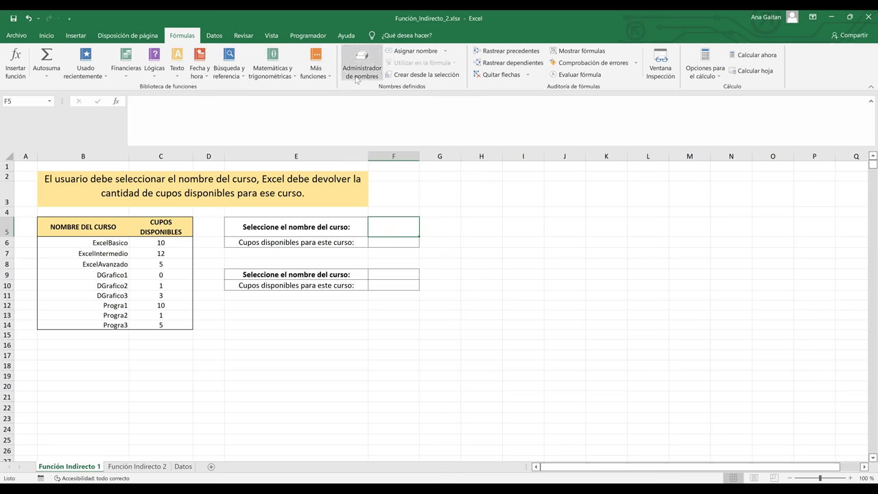
click(213, 38)
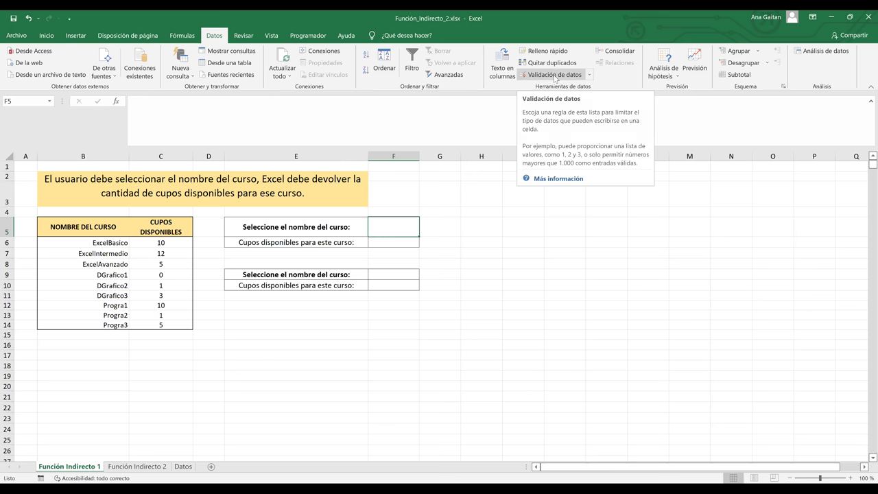
click(554, 75)
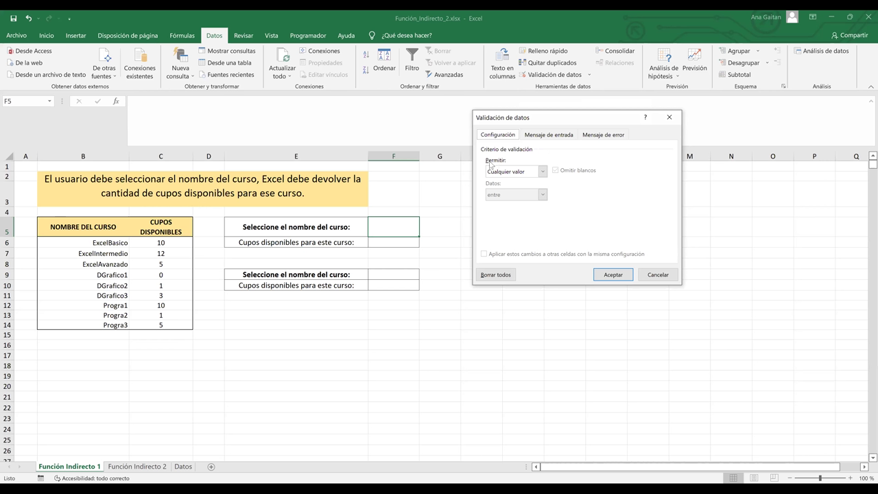
click(543, 173)
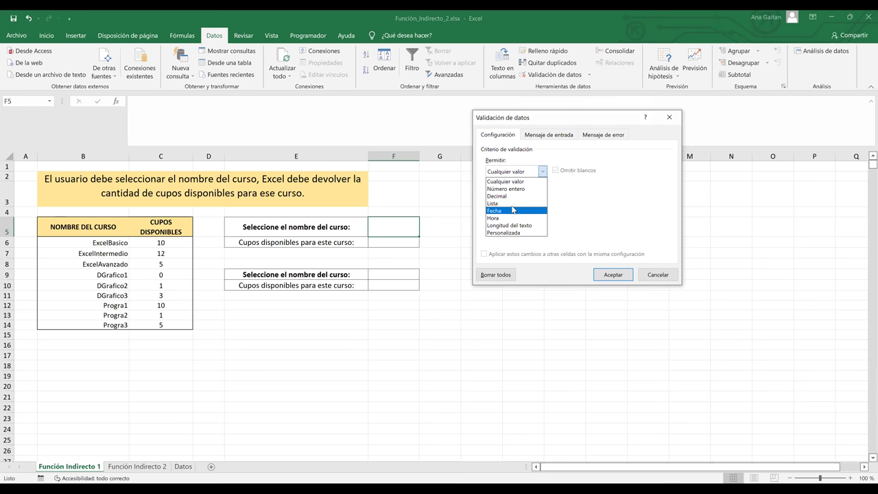
click(512, 205)
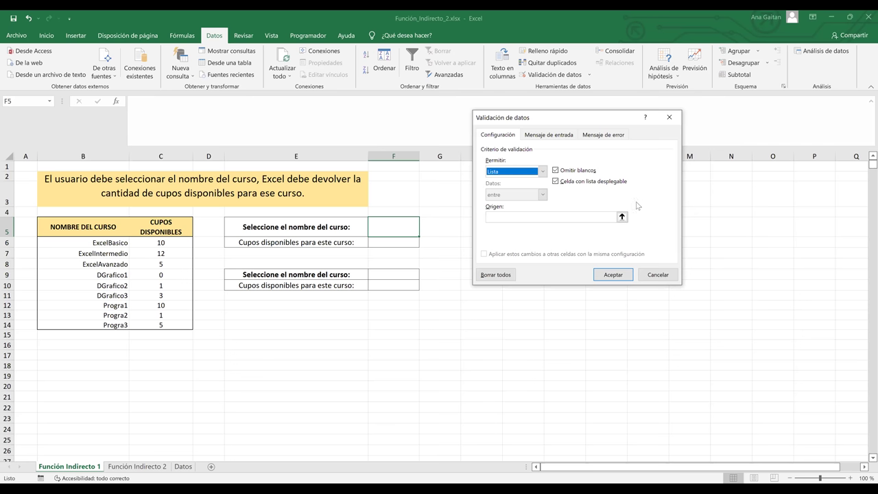
Step: Set the source of F5's validation list to the course names in =$B$6:$B$14 and accept the rule
click(576, 218)
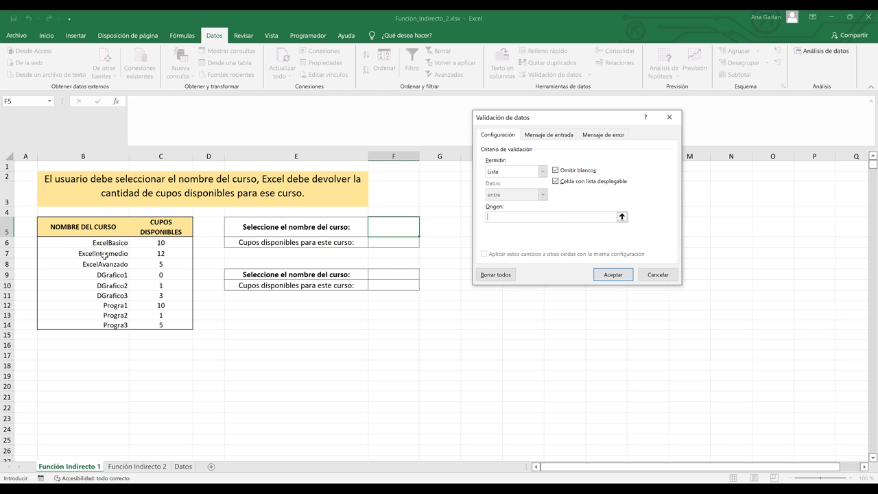
click(98, 244)
drag(103, 317, 103, 326)
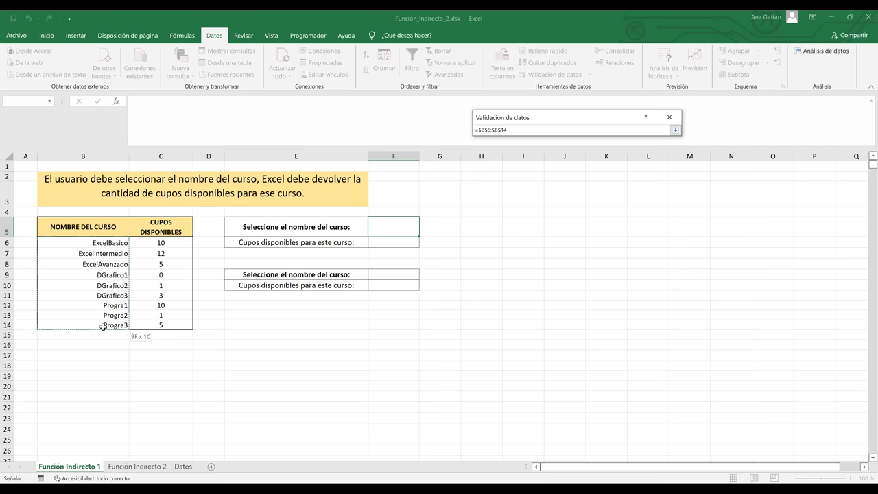
drag(103, 327, 103, 326)
click(104, 242)
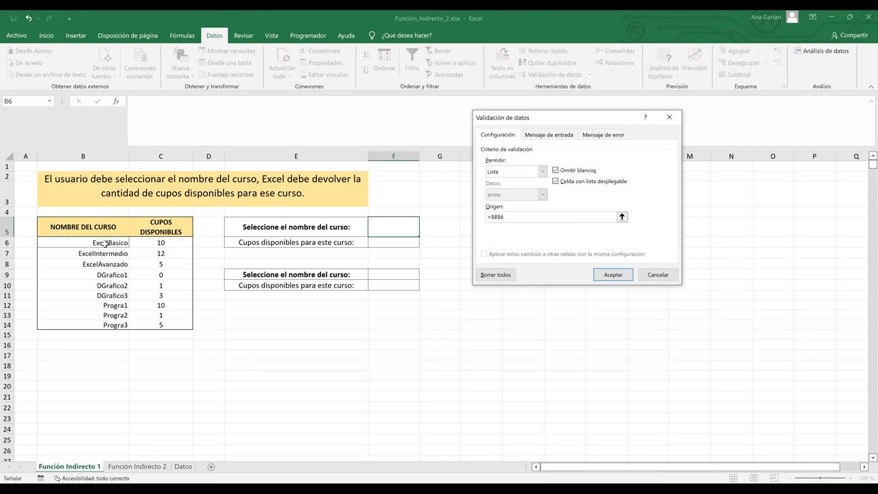
shift+click(106, 325)
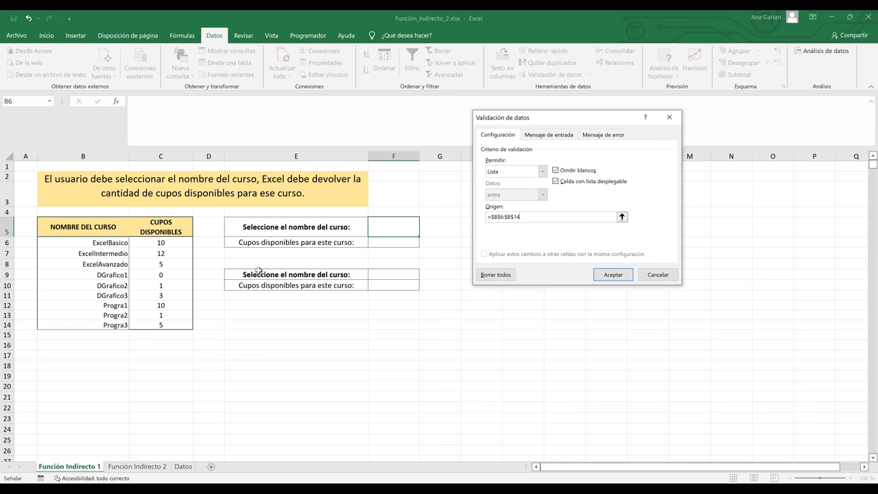
click(618, 276)
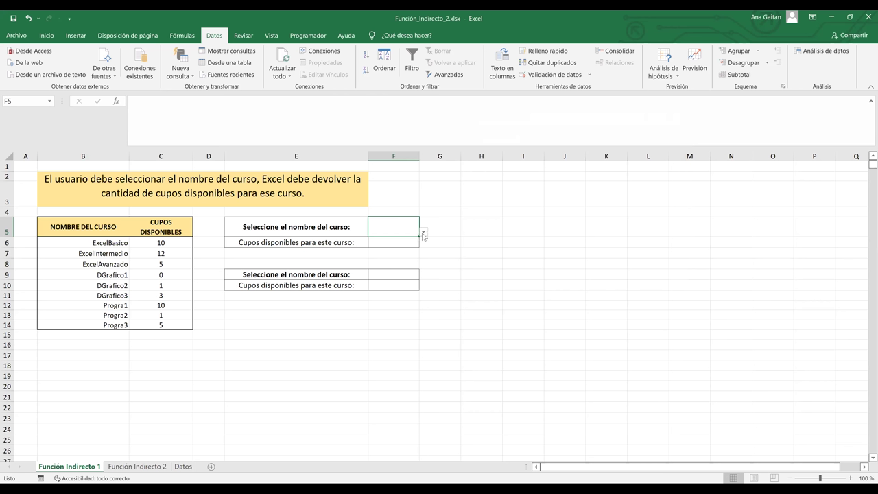
Step: Choose Progra2 as the course name in F5
click(424, 233)
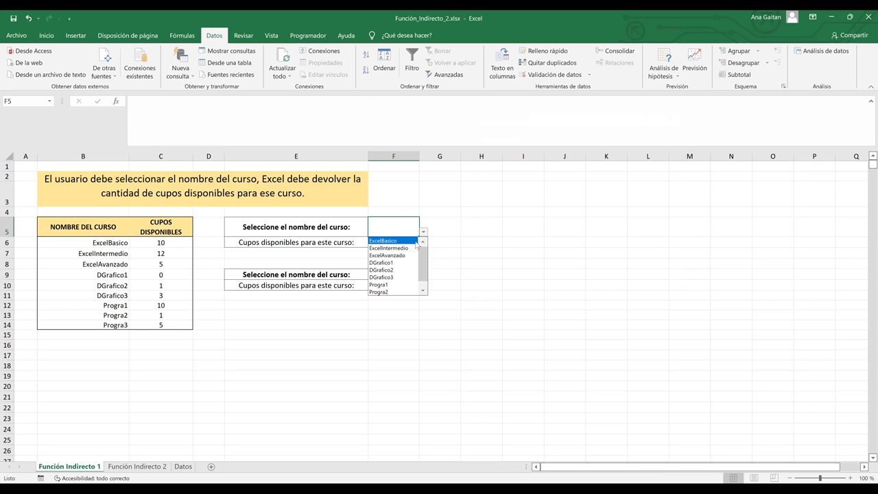
click(400, 293)
click(400, 293)
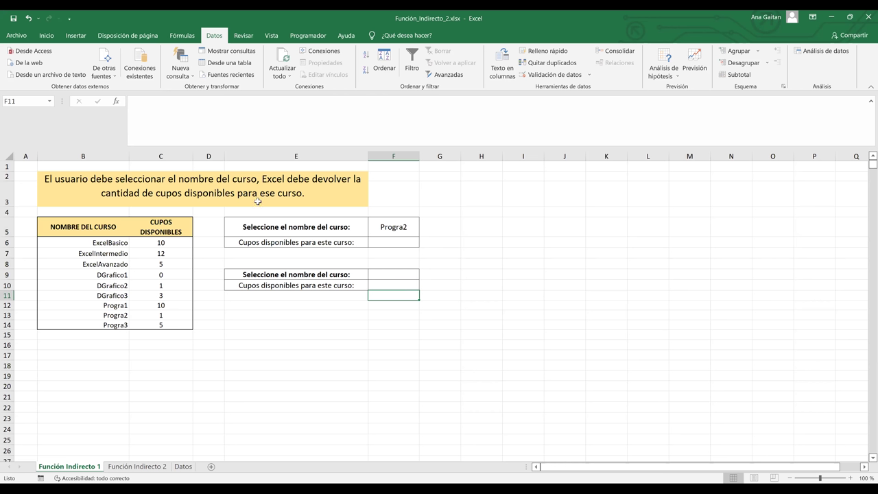
Step: Assign the name ExcelBasico, with workbook scope, to the available places cell C6
click(161, 242)
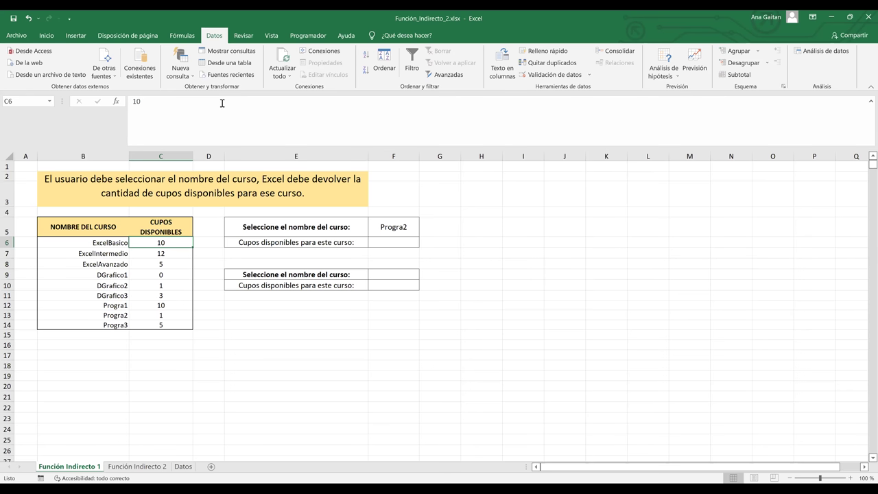
click(183, 36)
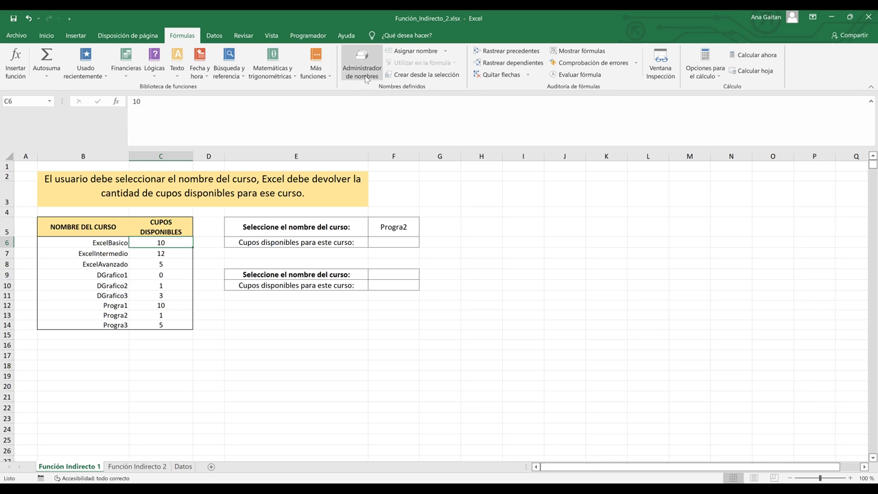
click(412, 55)
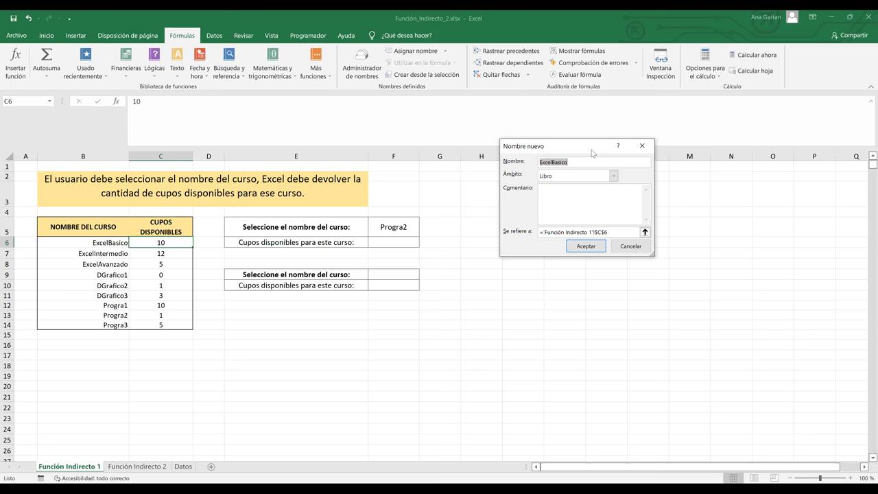
drag(592, 152, 398, 136)
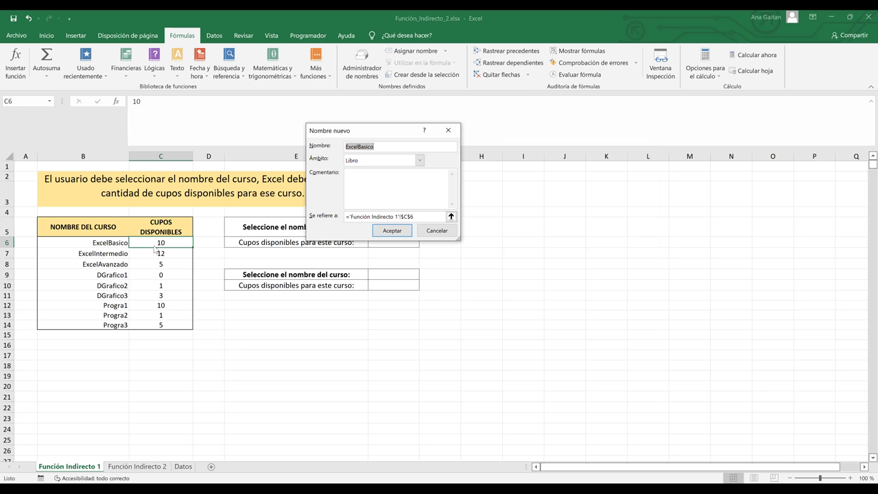
click(375, 148)
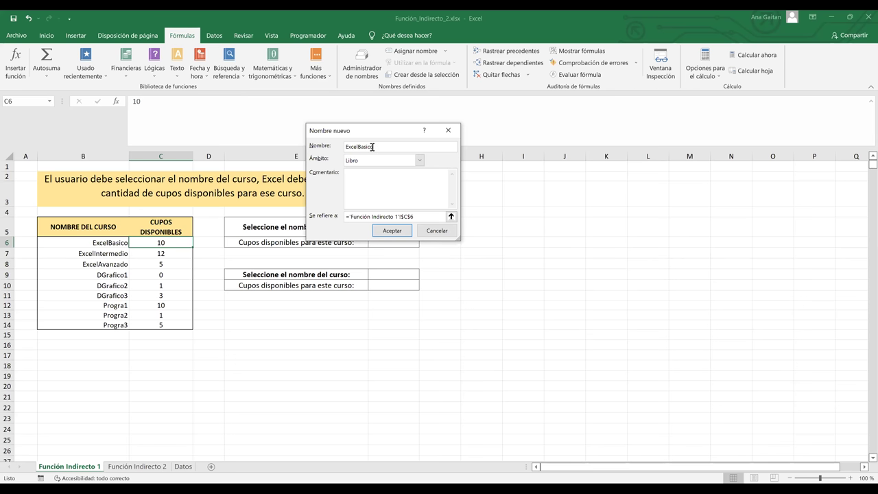
click(390, 231)
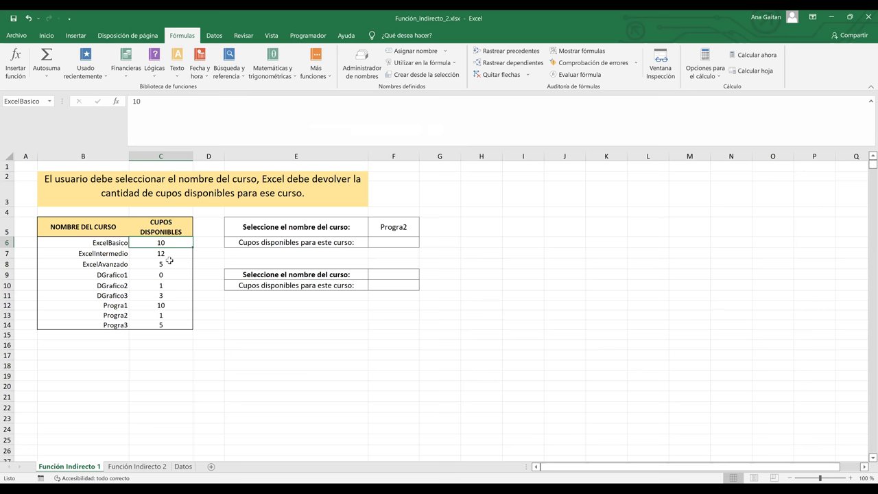
click(110, 255)
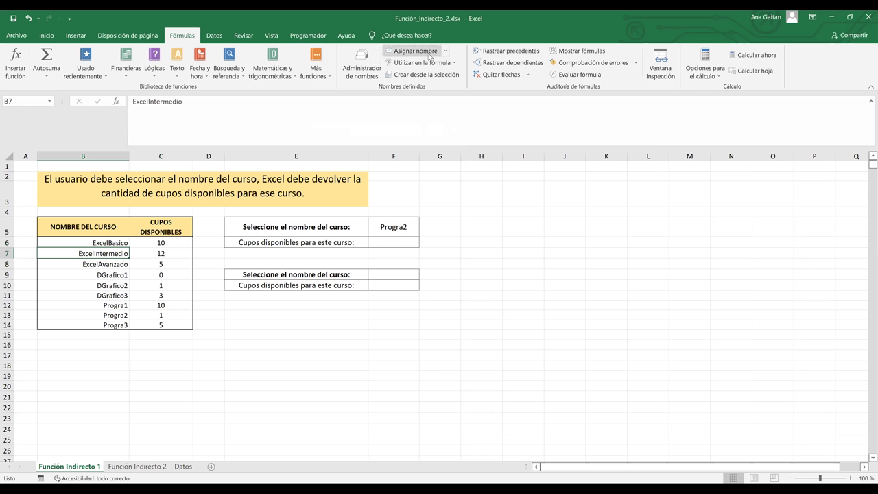
click(430, 55)
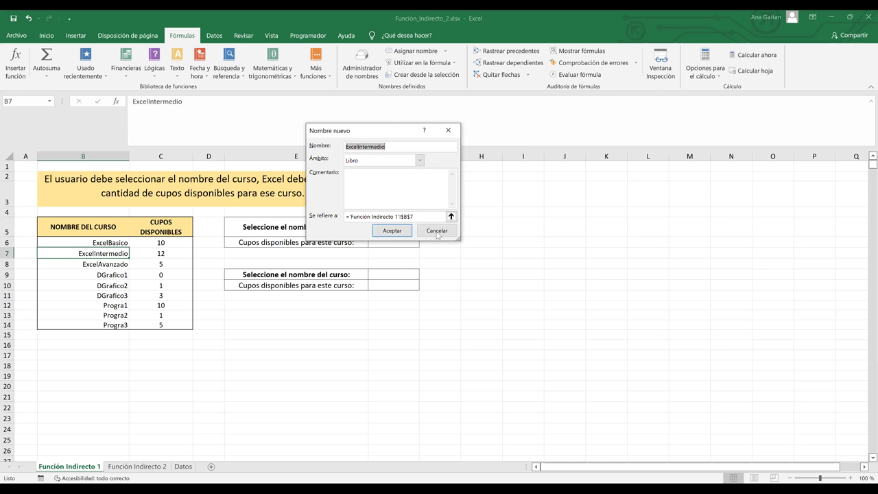
click(409, 218)
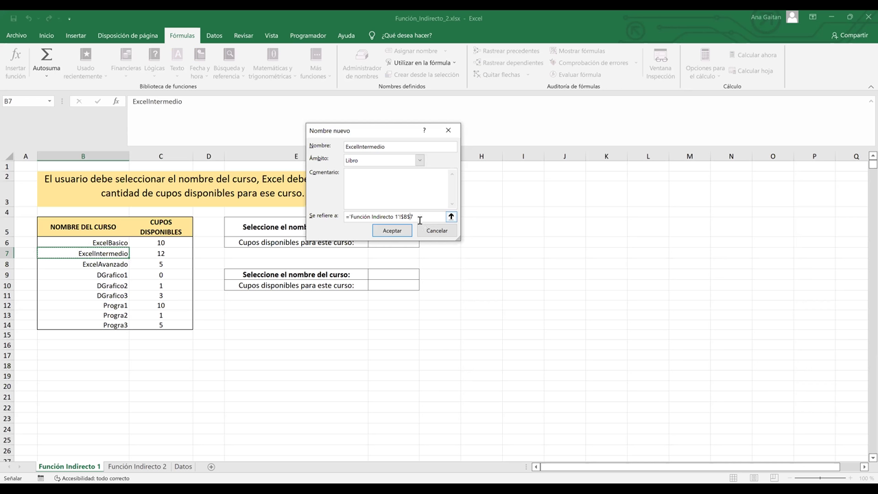
click(416, 219)
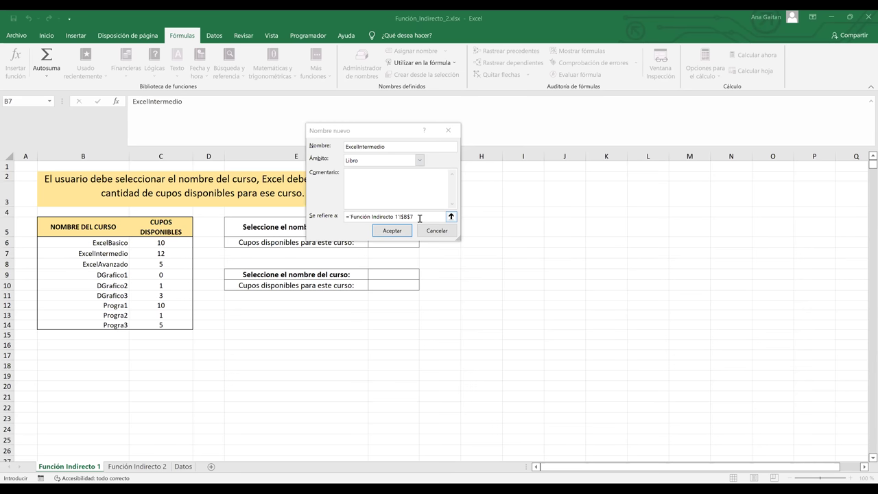
click(292, 252)
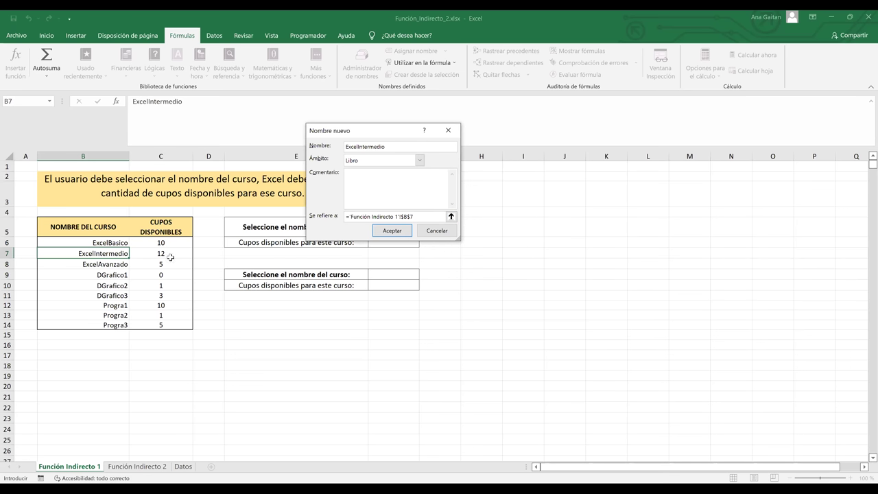
click(165, 255)
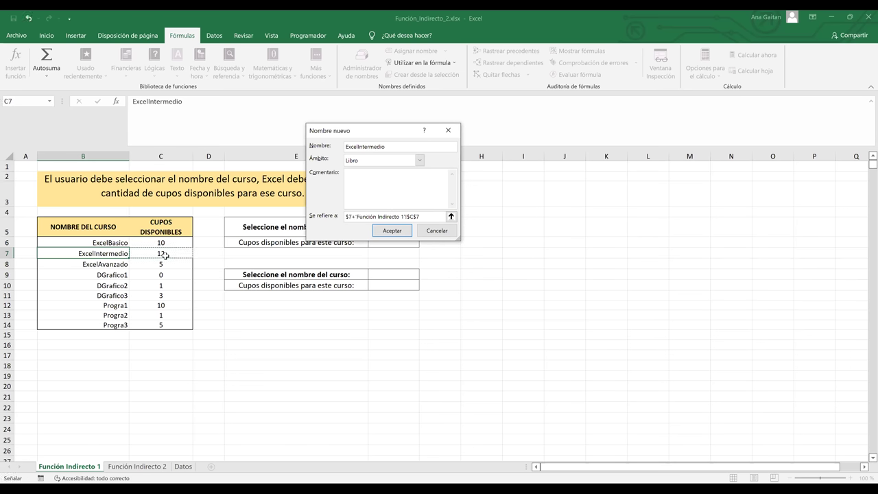
click(435, 231)
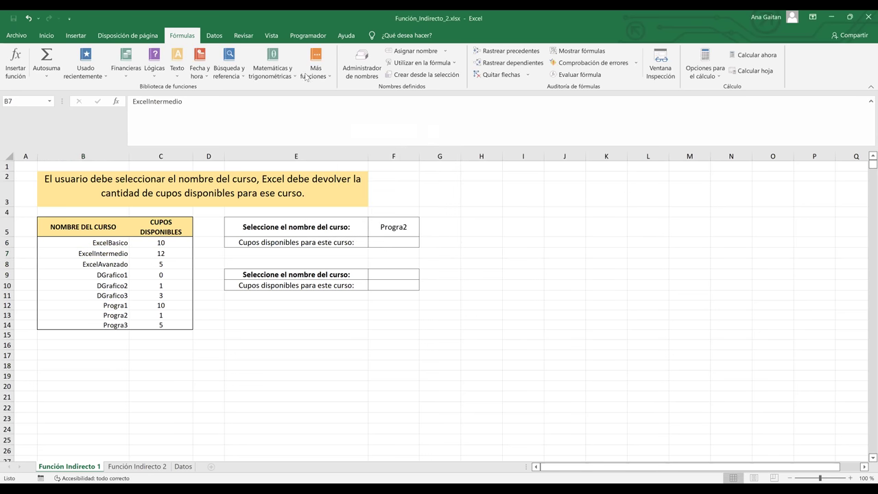
Step: Define the name ExcelIntermedio with workbook scope and make it refer to C7 on the Función Indirecto 1 sheet
click(417, 51)
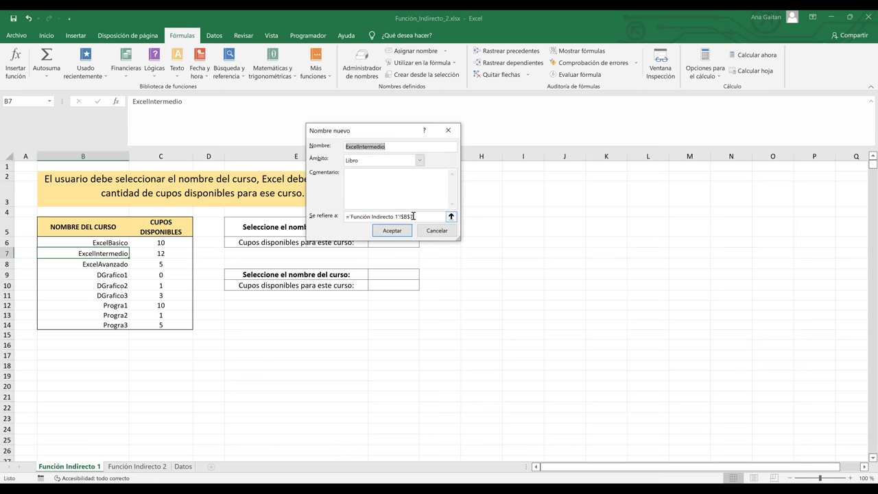
click(414, 216)
click(167, 252)
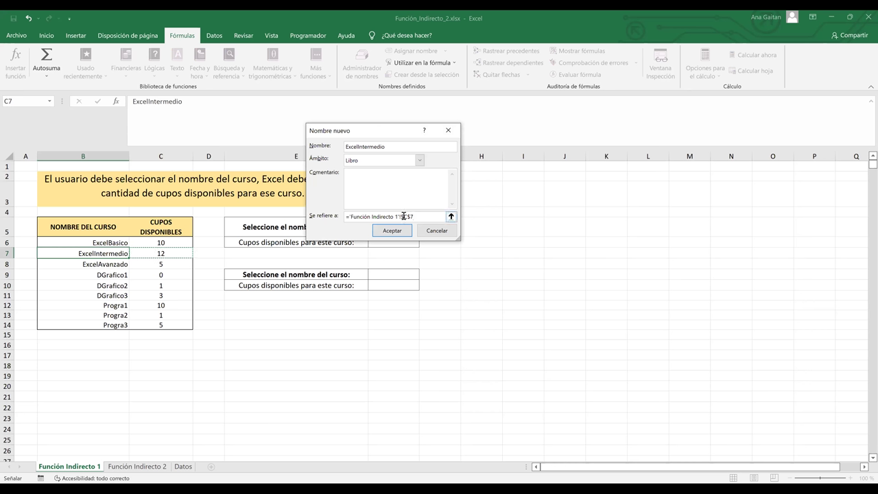
drag(405, 216, 421, 216)
click(401, 231)
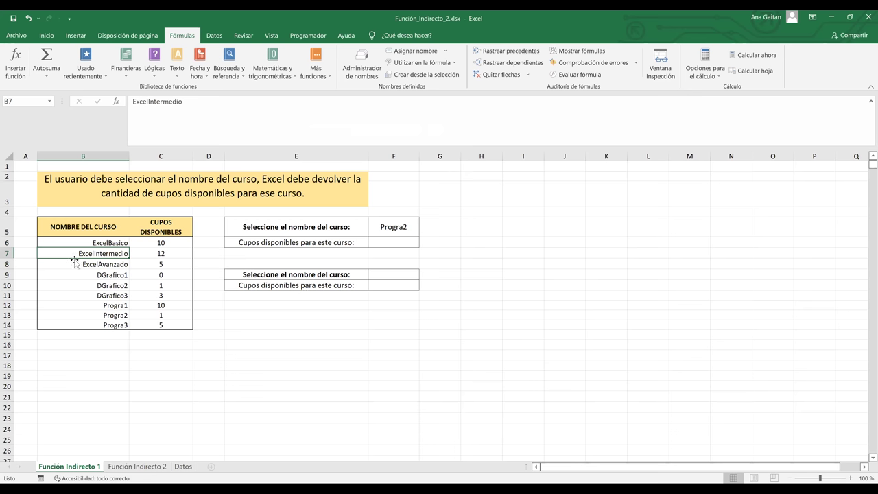
Step: Name the available places cell C8 ExcelAvanzado
click(155, 266)
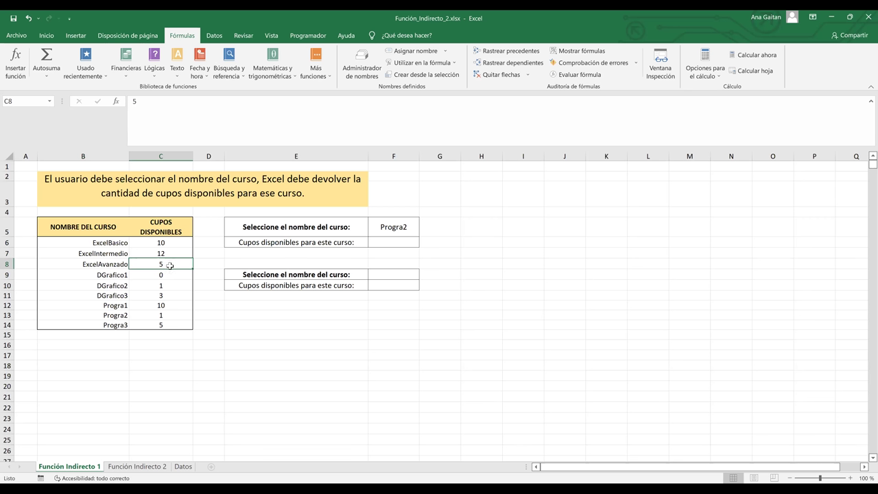
click(25, 102)
key(BackSpace)
text(ExcelAvanzado)
text(Ex)
key(End)
key(Return)
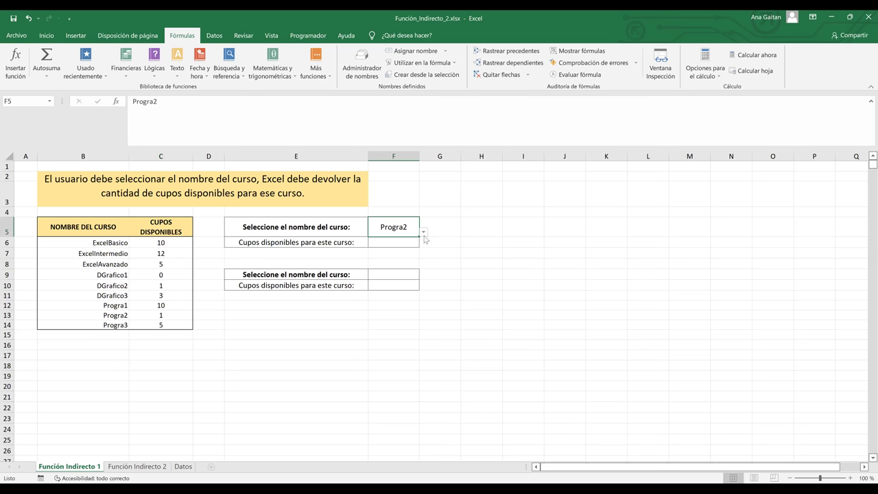
Step: Choose ExcelAvanzado as the course in F5 and enter =INDIRECTO(F5) in F6 to return its available places
click(425, 232)
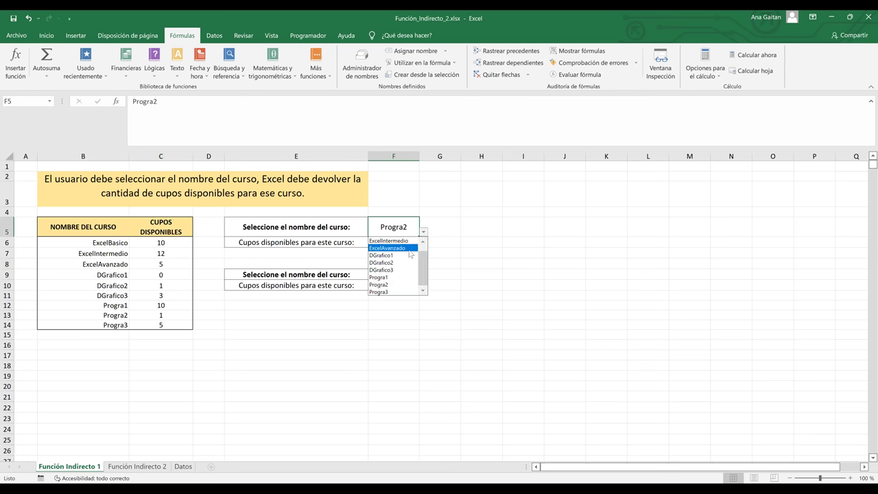
click(409, 249)
click(401, 242)
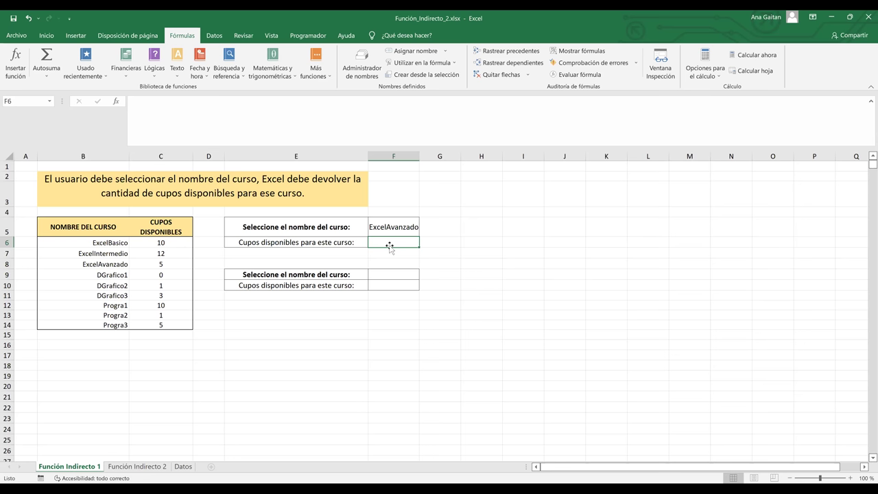
text(=)
key(BackSpace)
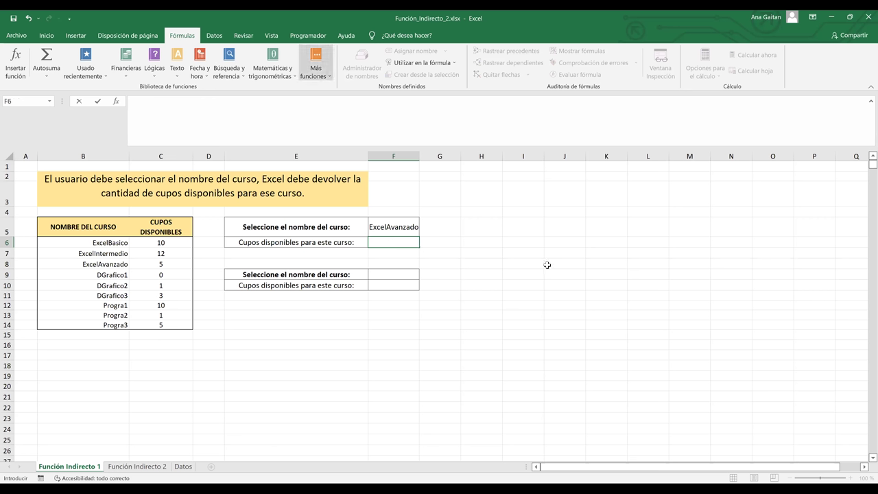
text(=)
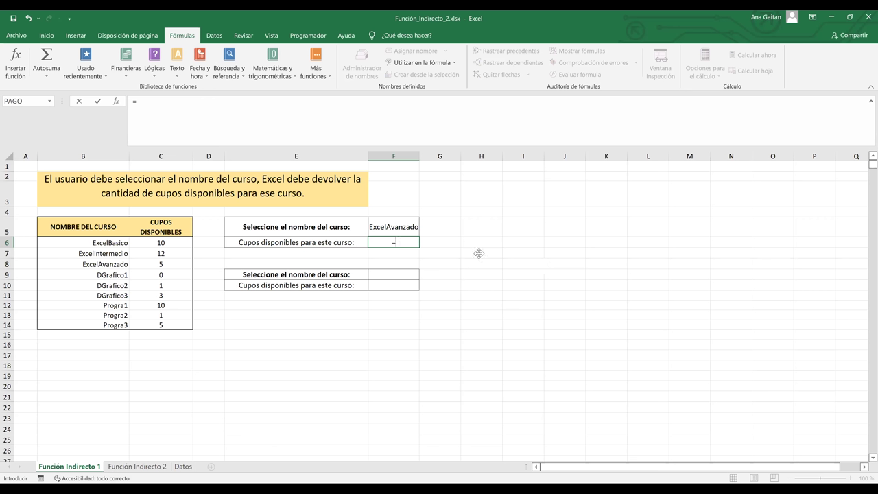
text(indirec)
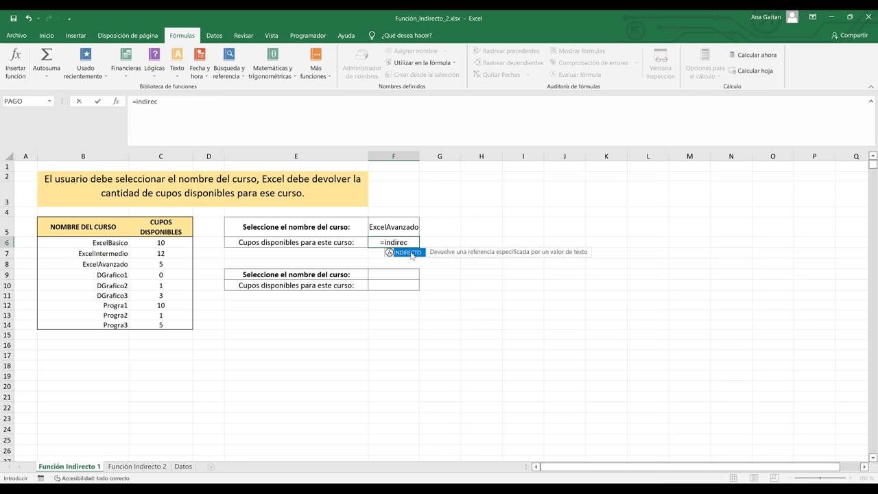
double_click(410, 252)
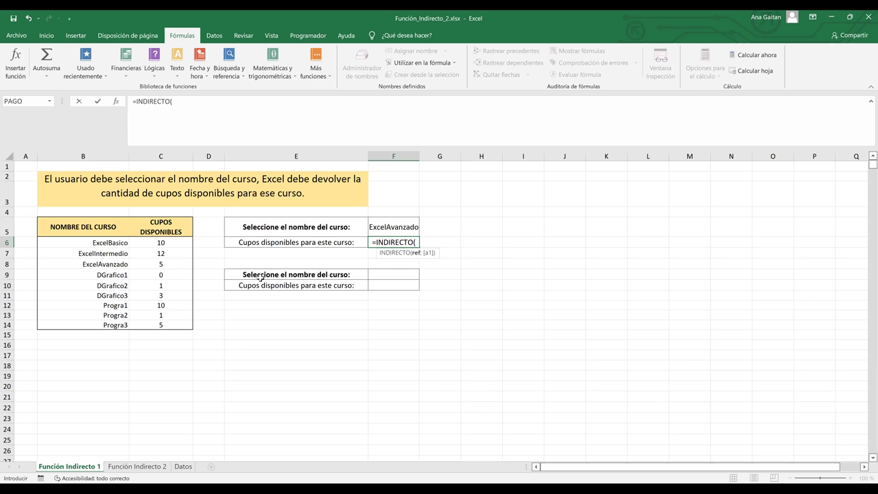
click(400, 230)
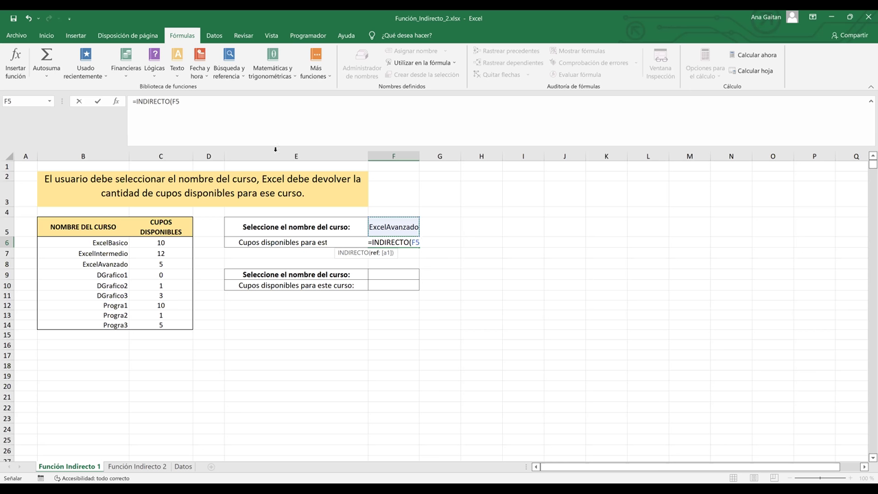
click(252, 119)
text())
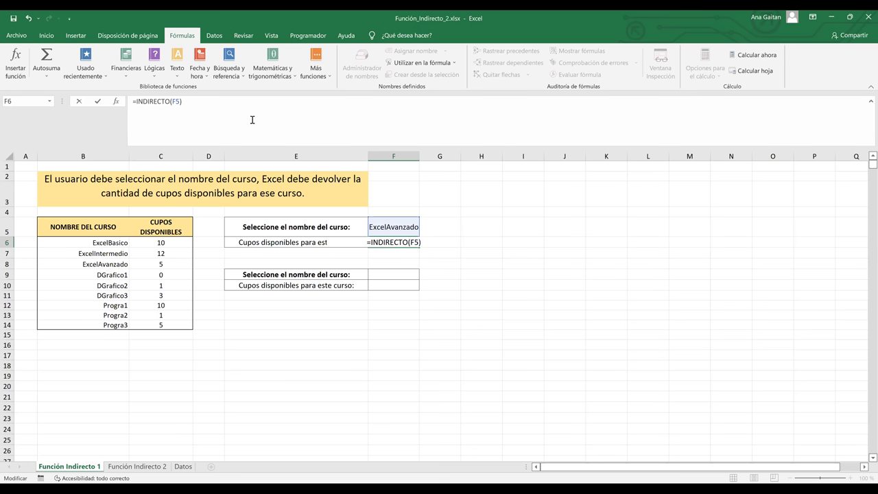
key(Return)
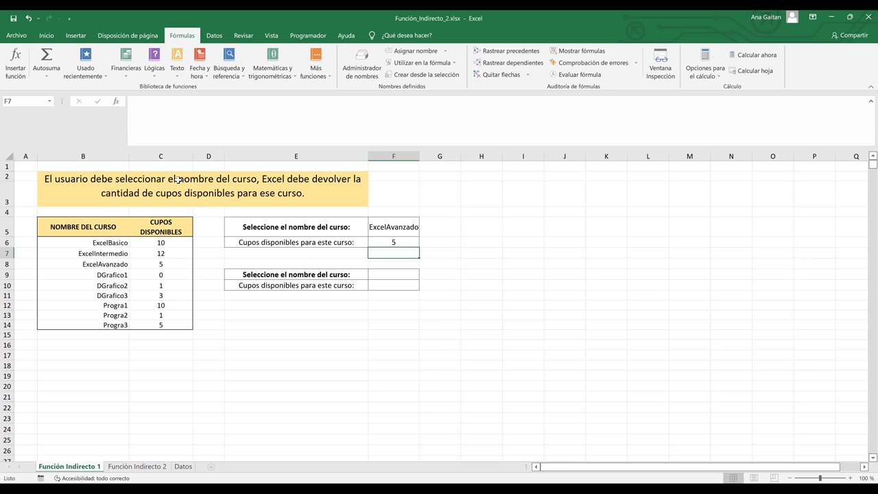
Step: Highlight column C together with row 8 to trace the cell that holds the ExcelAvanzado places
click(160, 156)
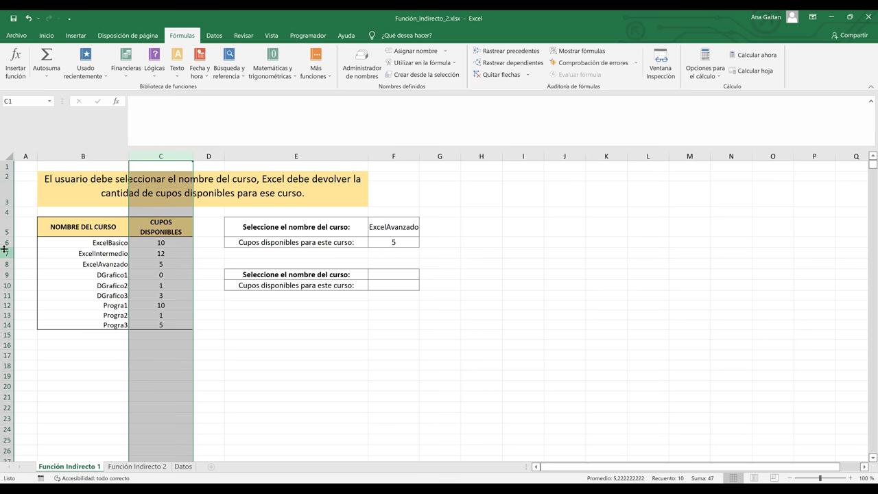
ctrl+click(7, 264)
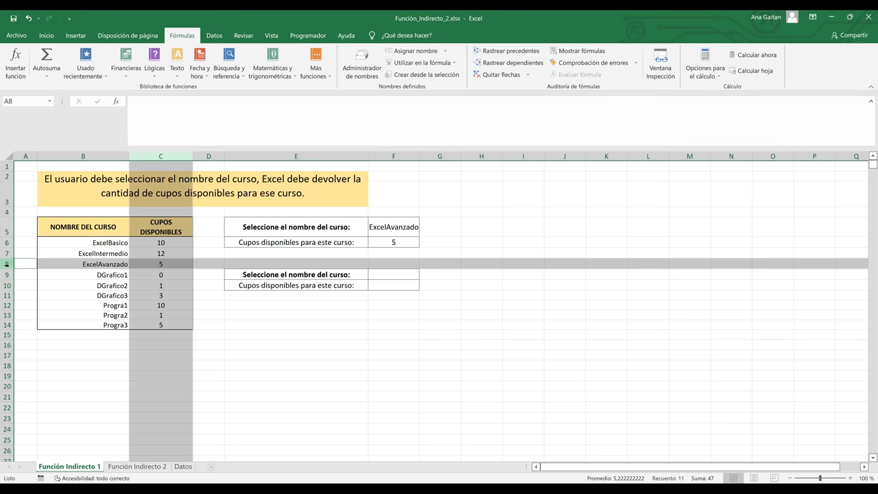
click(254, 332)
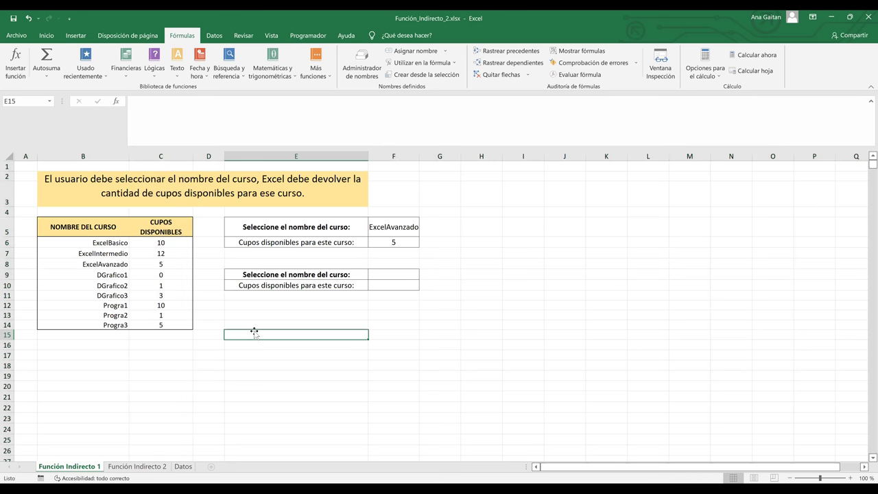
Step: Reset the first answer block by deleting the formula in F6 and clearing everything from F5, restoring the borders of F5
click(388, 245)
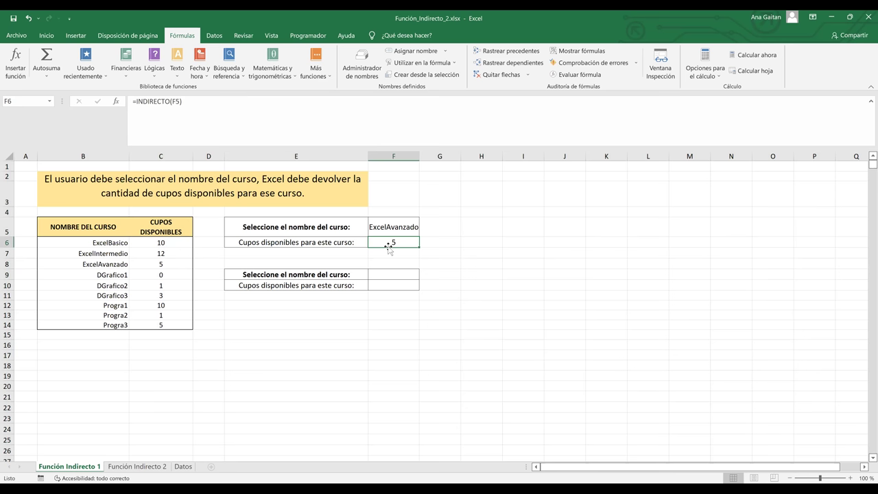
drag(388, 246, 414, 269)
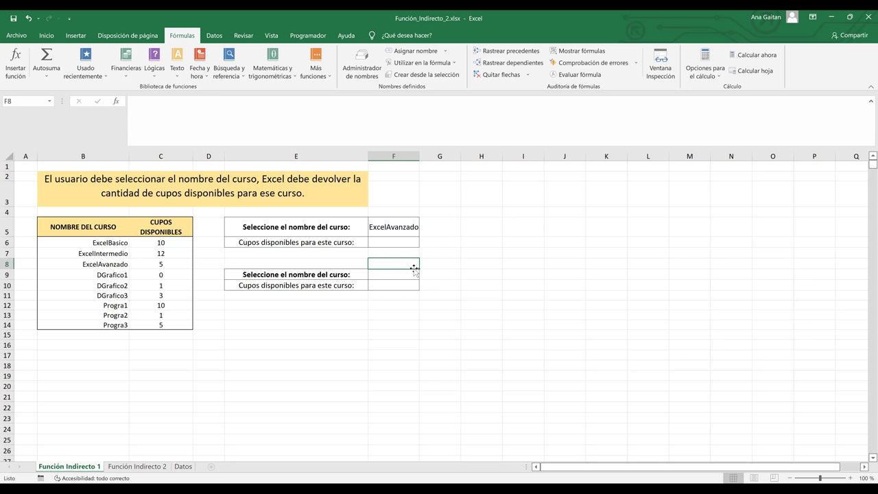
click(392, 232)
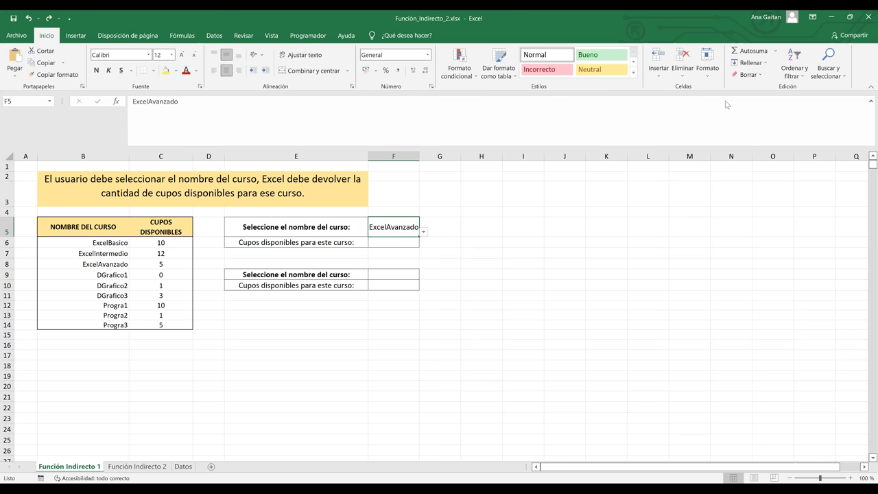
click(748, 74)
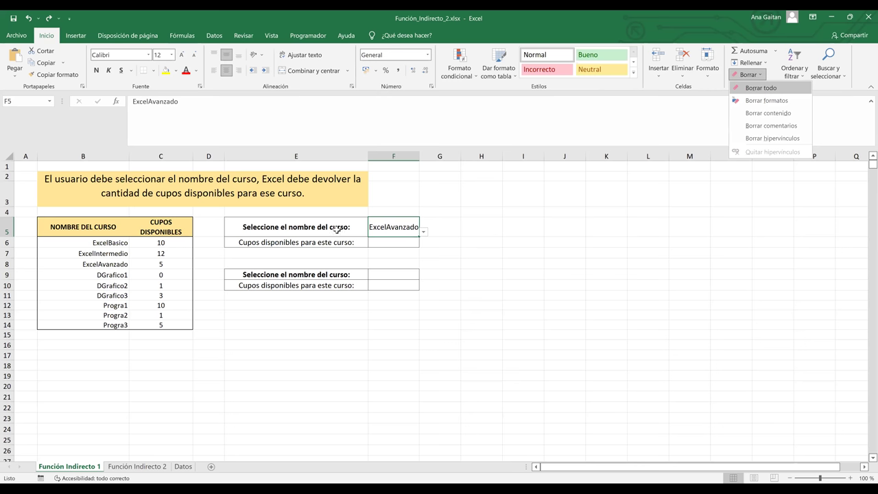
key(Return)
click(153, 70)
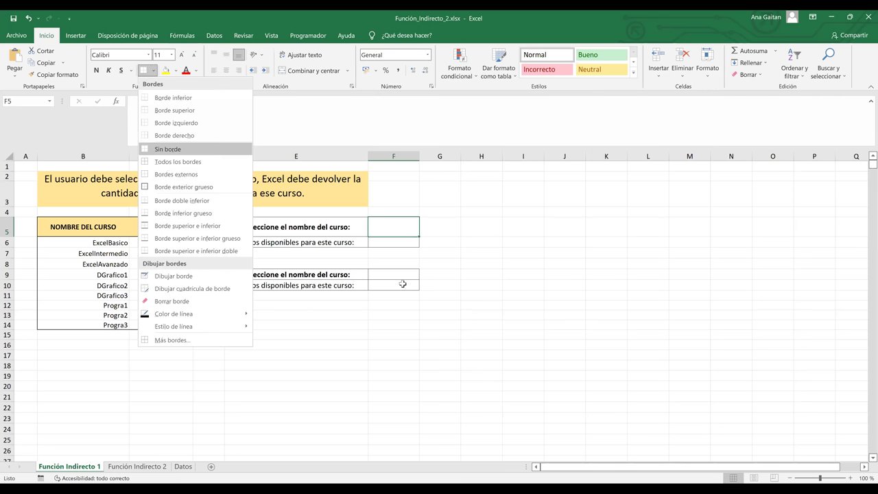
Step: Add list data validation to F5 with the course names =$B$6:$B$14 as its source
click(398, 234)
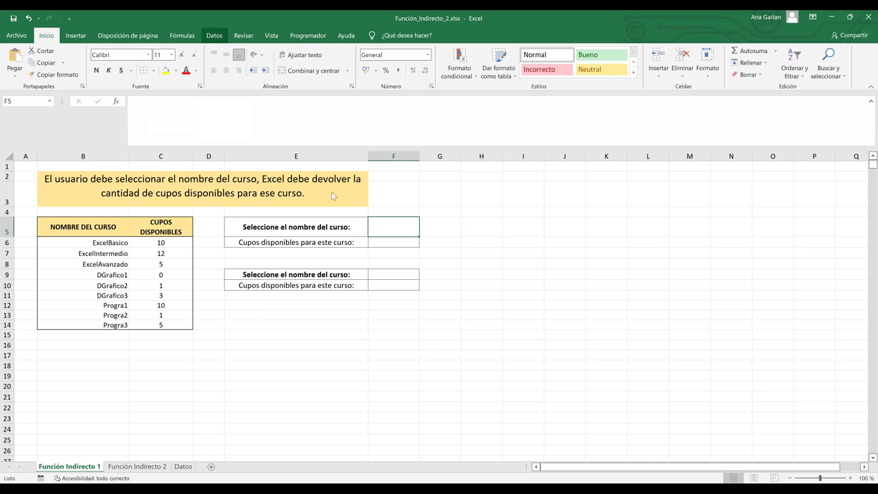
key(alt+d)
key(v)
key(v)
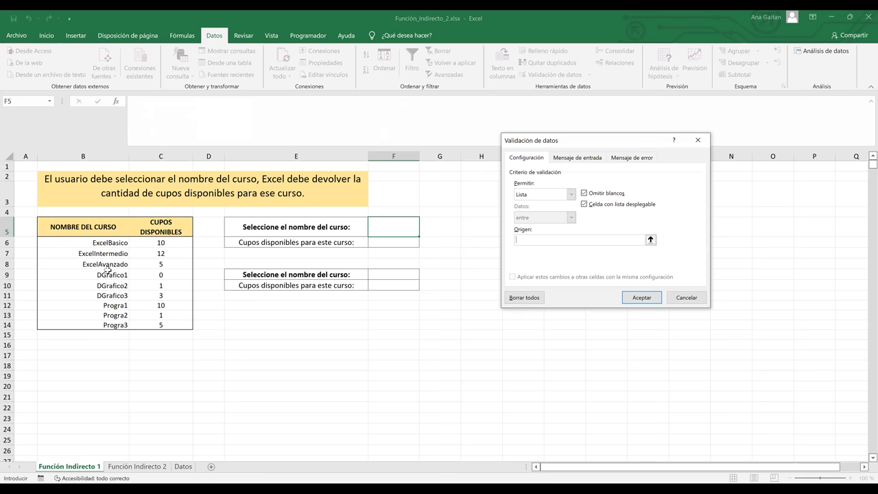
click(83, 242)
drag(111, 327, 111, 327)
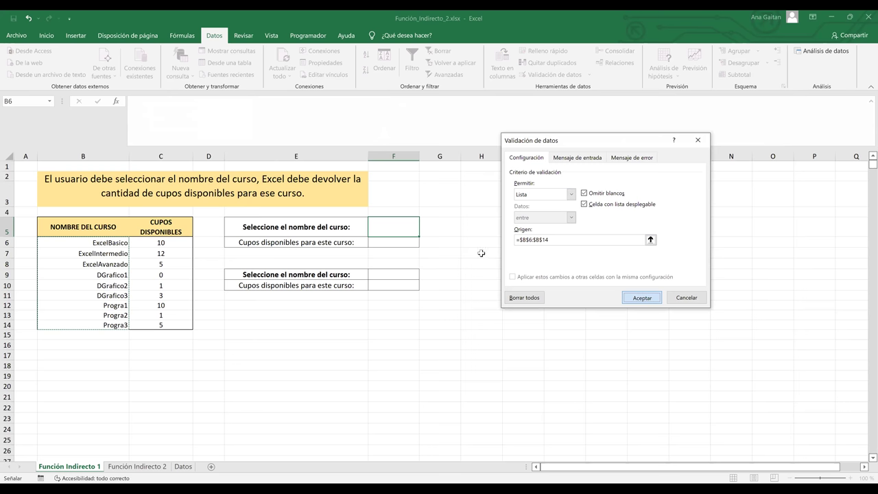
key(Return)
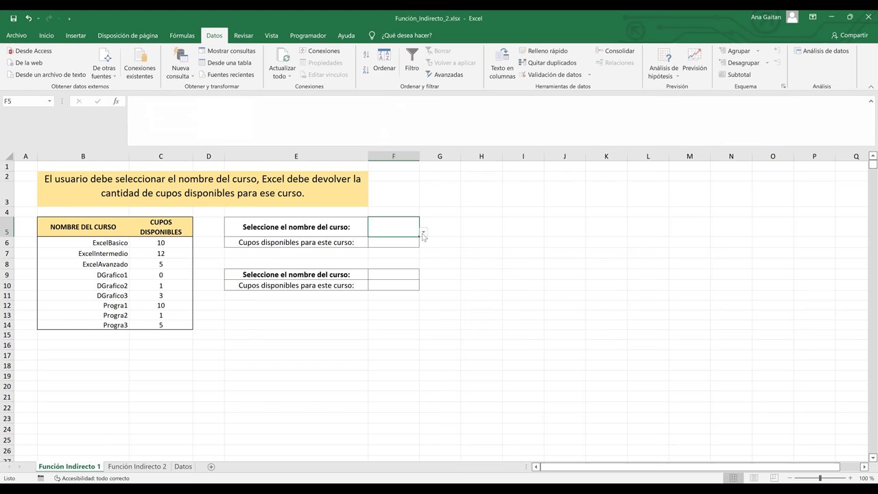
Step: Choose ExcelAvanzado from the course list in F5
click(423, 234)
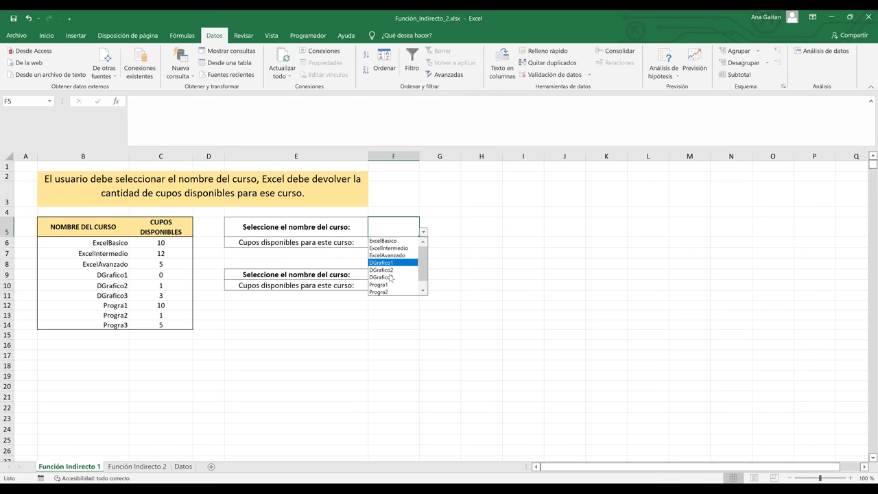
key(Escape)
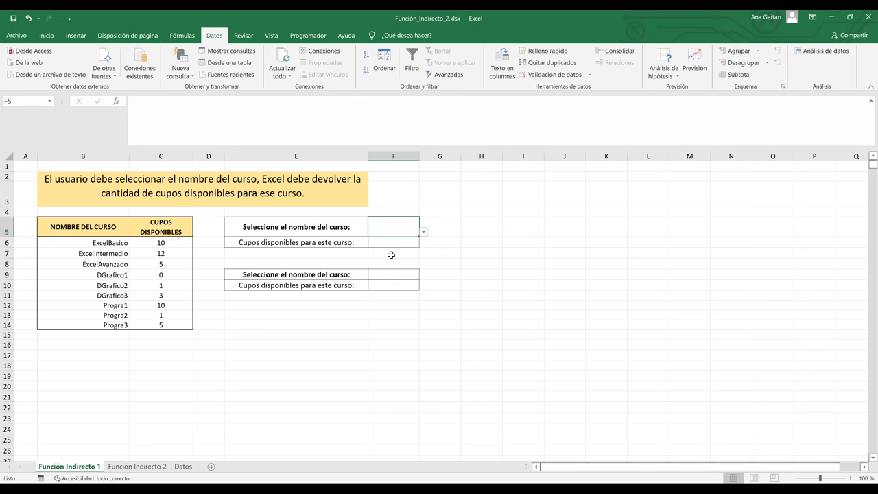
click(437, 265)
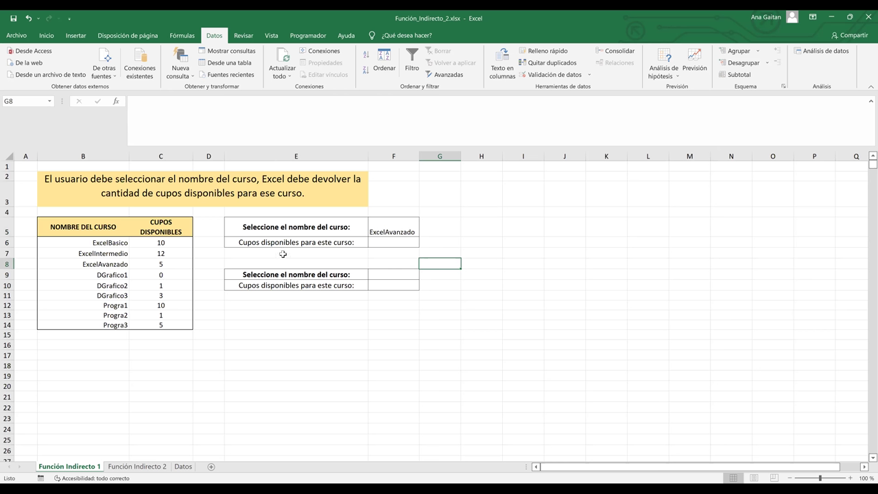
Step: Change the course selected in F5 to Progra2
click(406, 233)
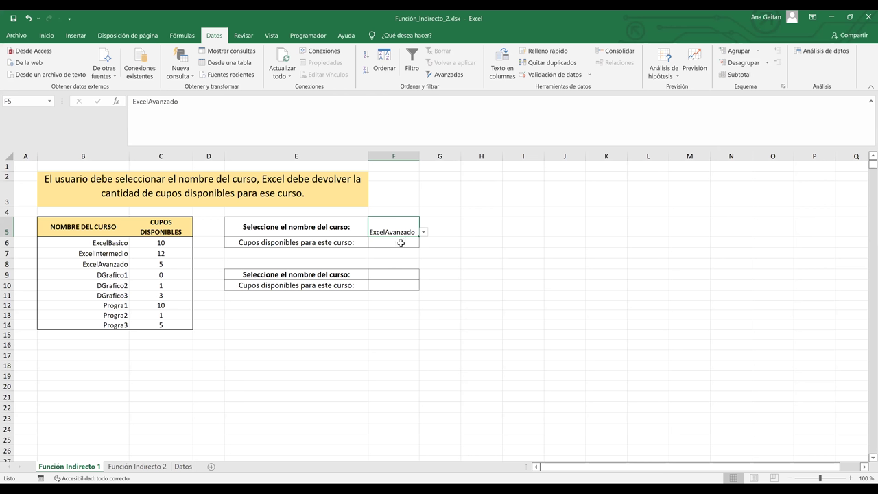
text(Progra2)
key(Return)
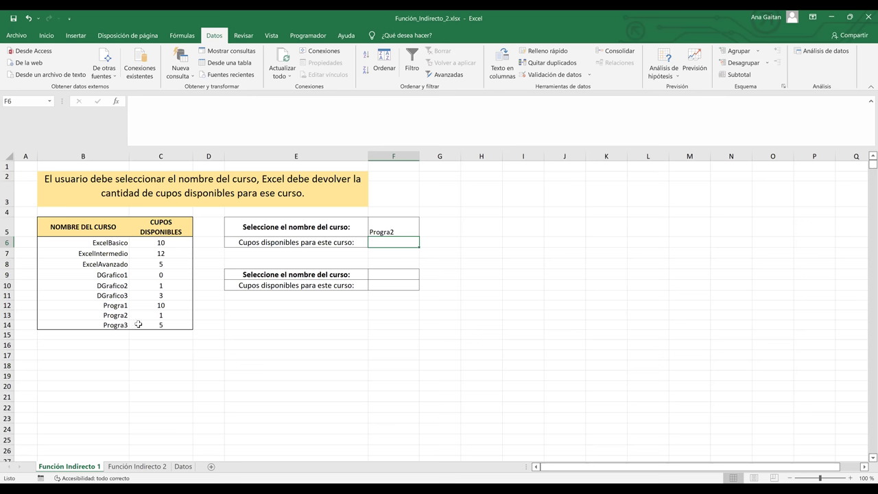
click(164, 327)
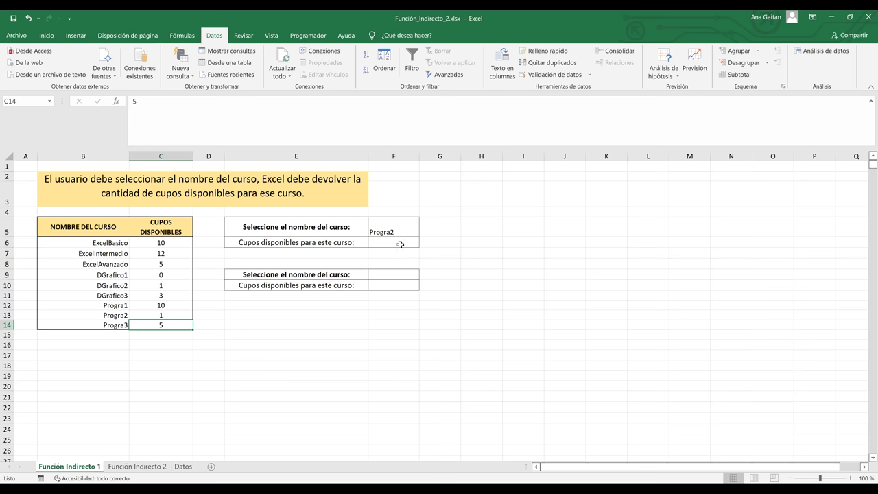
click(400, 244)
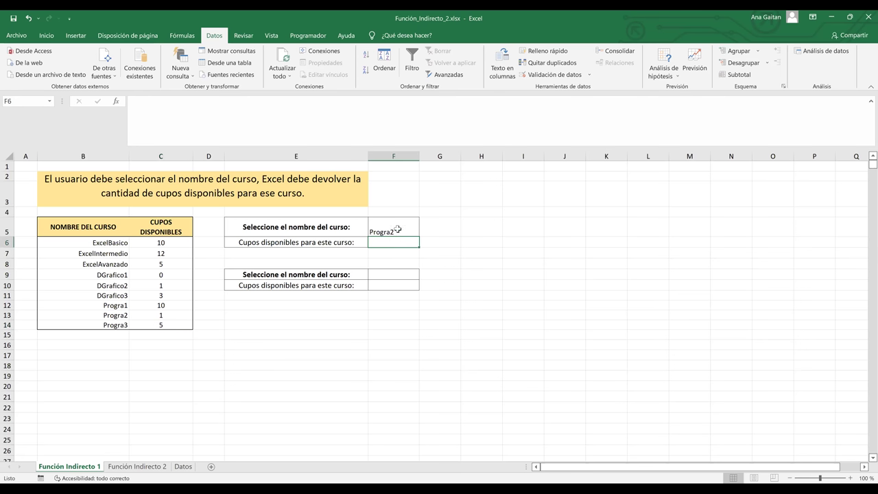
click(398, 231)
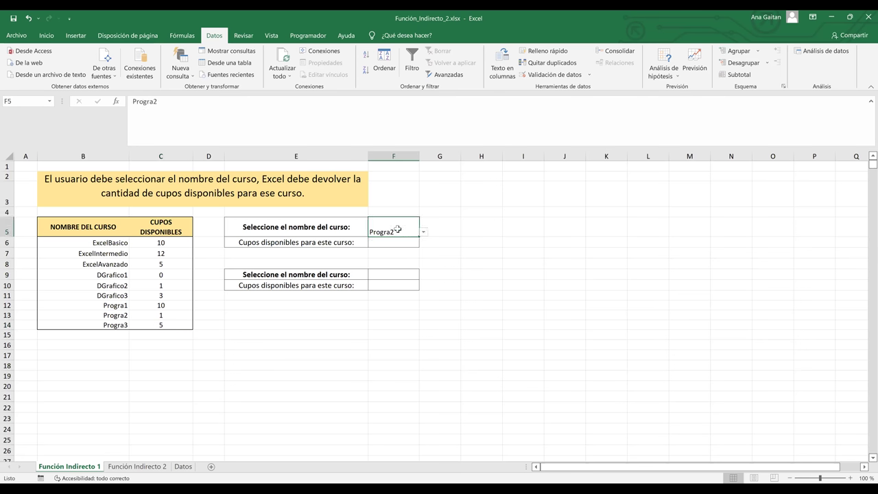
click(158, 265)
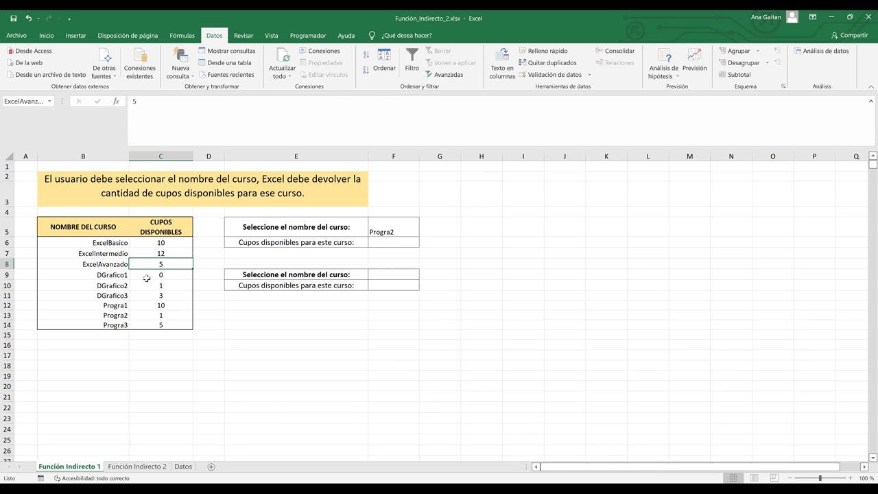
Step: Define the name DGrafico1 for cell C9, with workbook (Libro) scope
click(146, 277)
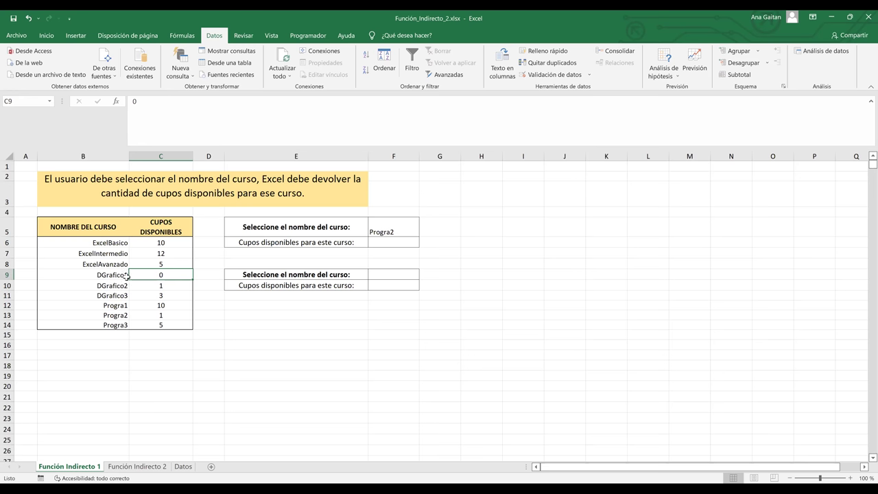
click(184, 38)
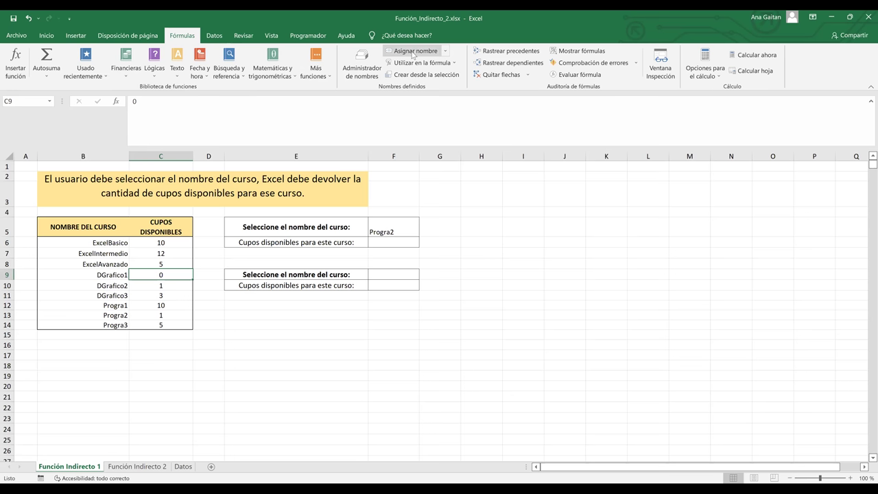
click(414, 54)
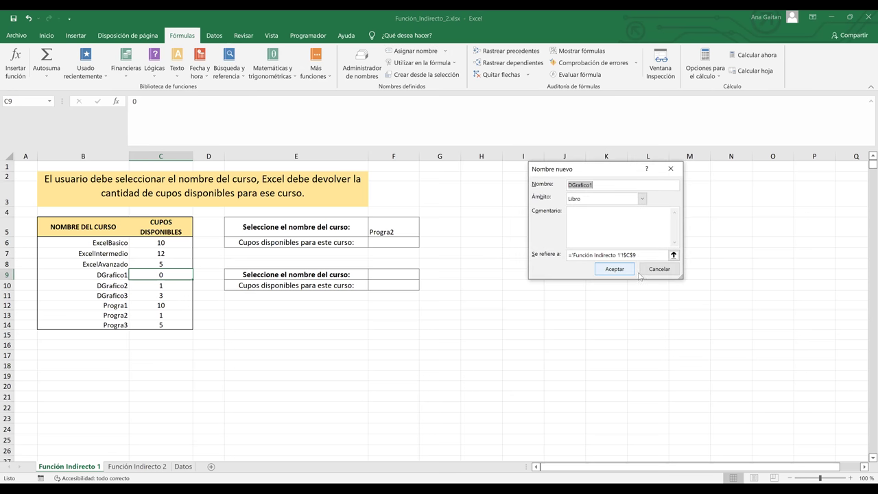
drag(589, 170, 472, 173)
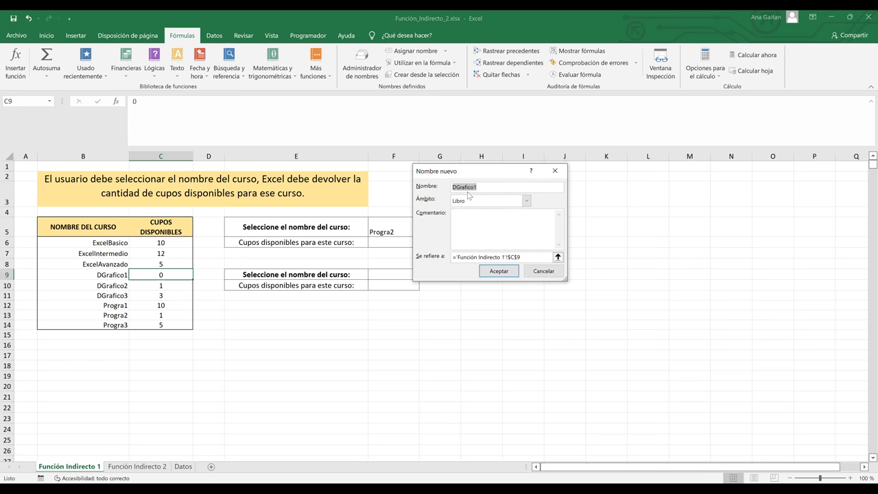
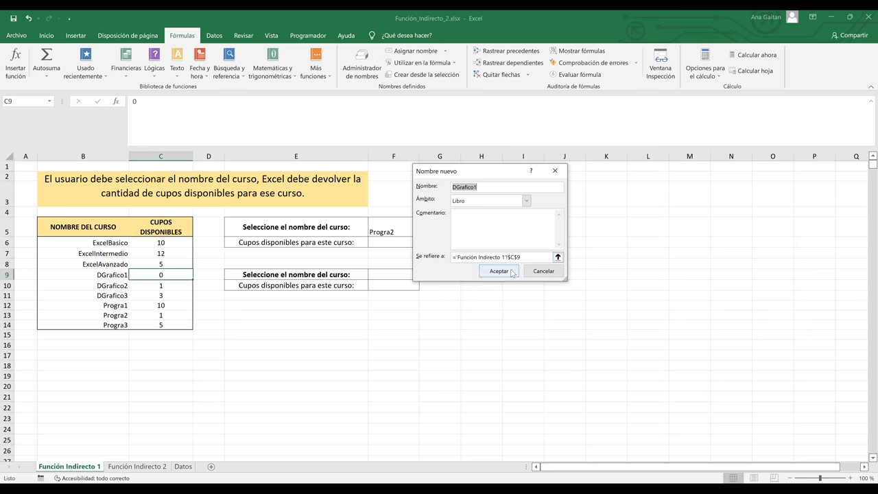
click(511, 271)
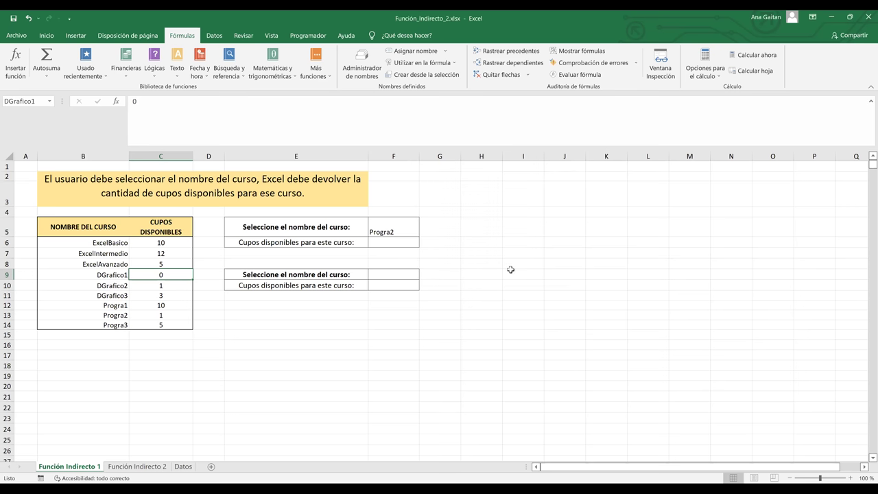
Step: Change the course selected in F5 to DGrafico1
click(406, 235)
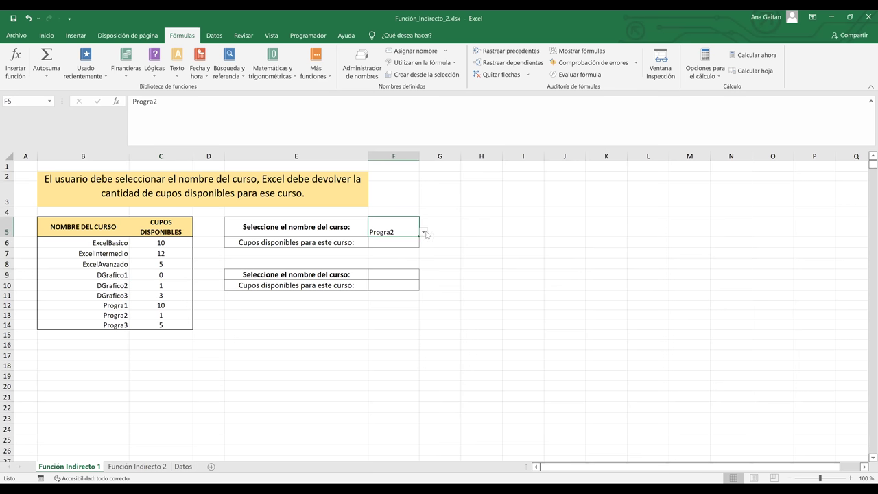
click(424, 233)
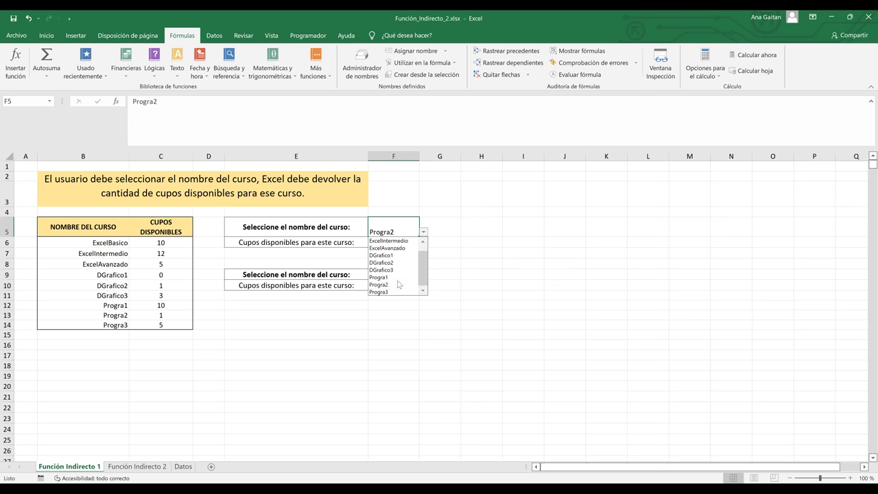
key(Escape)
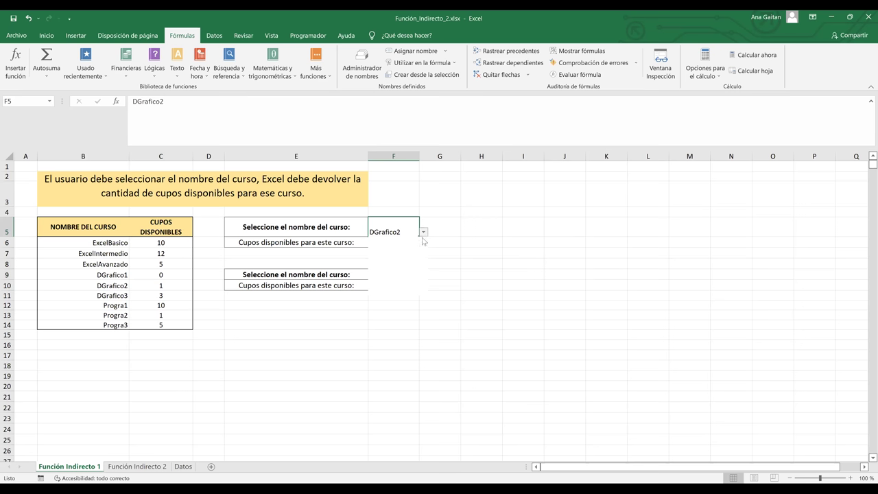
click(424, 233)
click(398, 257)
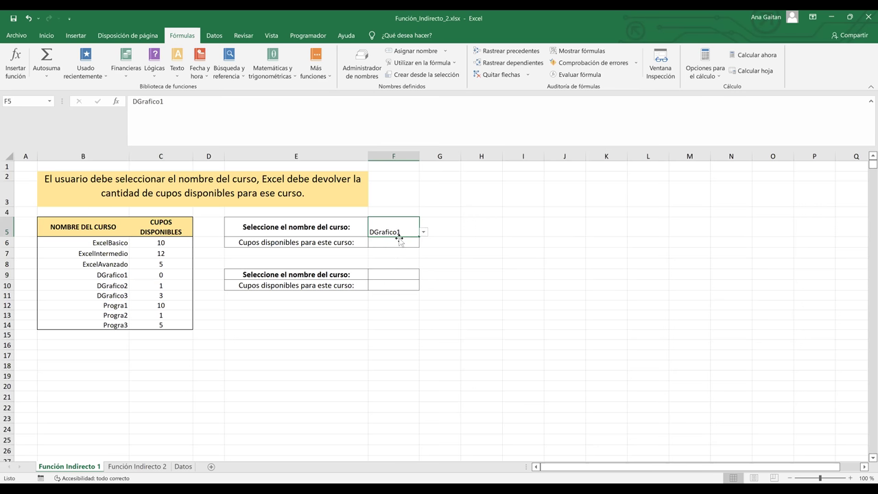
Step: Enter the formula =INDIRECTO(F5) in F6 to return the available places for the selected course
click(400, 243)
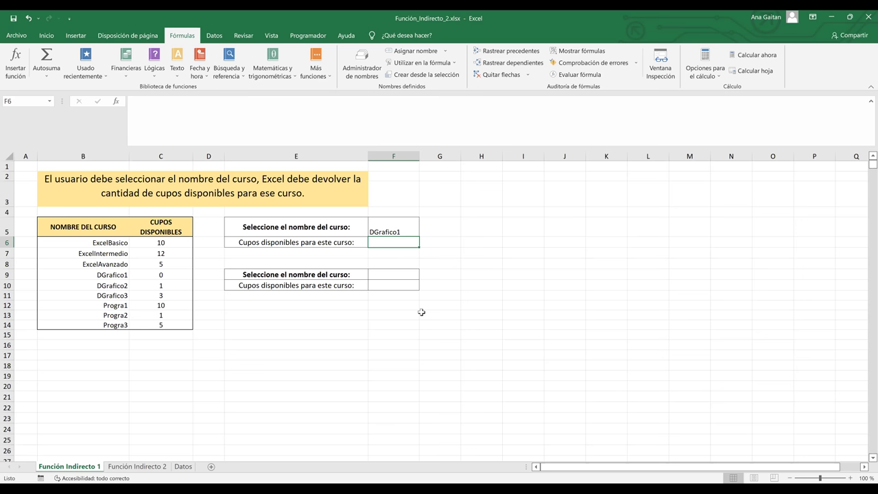
text(=)
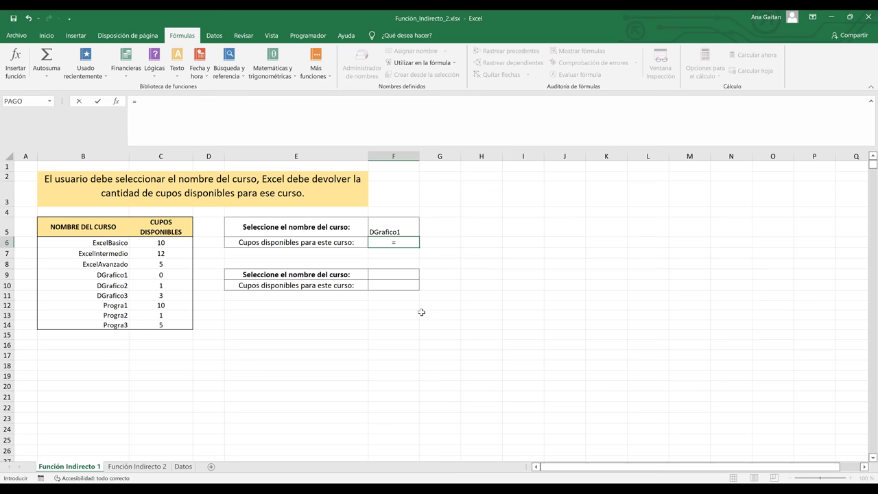
text(indi)
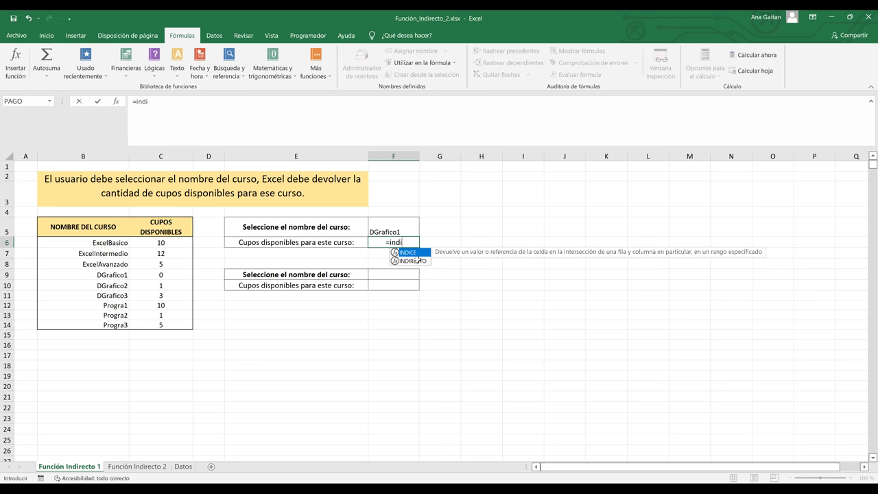
double_click(411, 261)
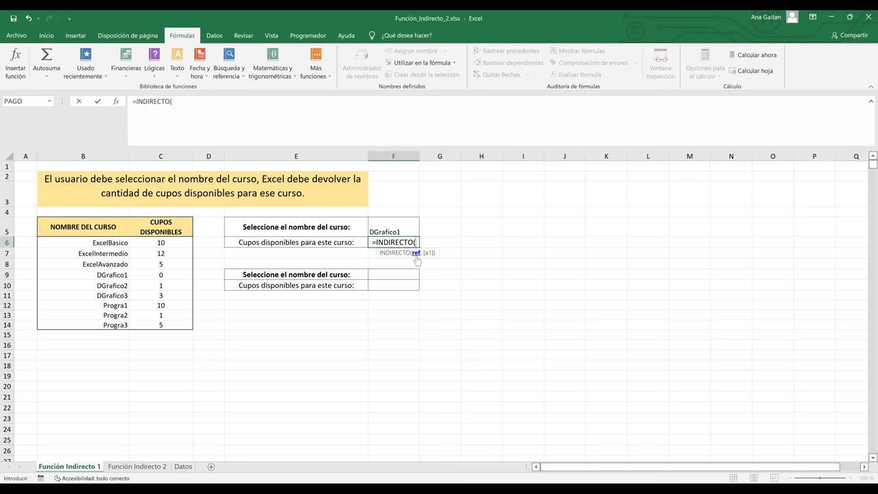
click(402, 223)
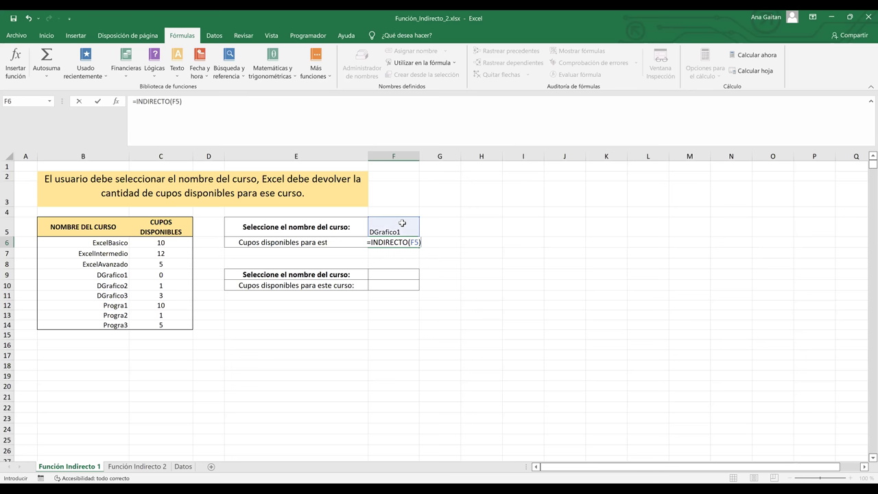
key(Return)
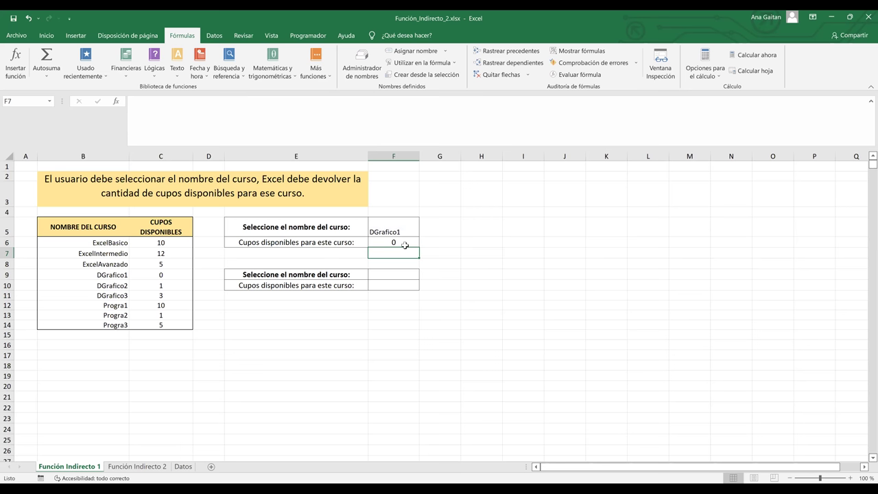
click(399, 242)
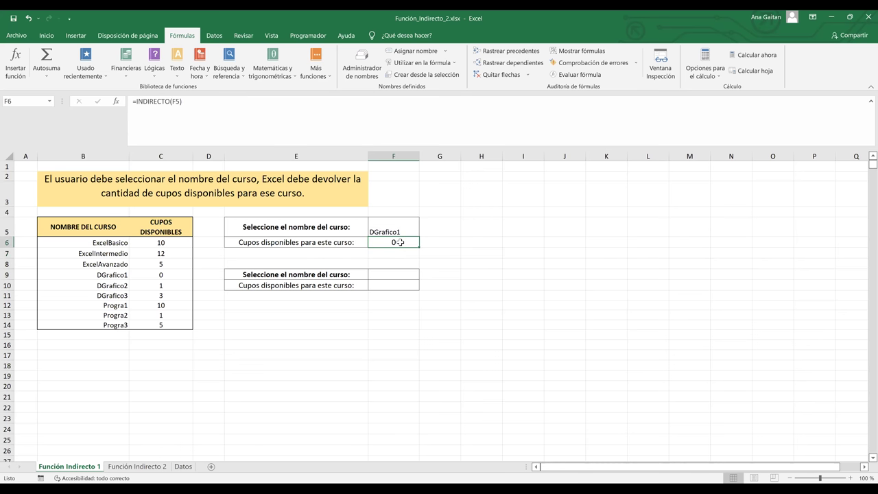
click(407, 303)
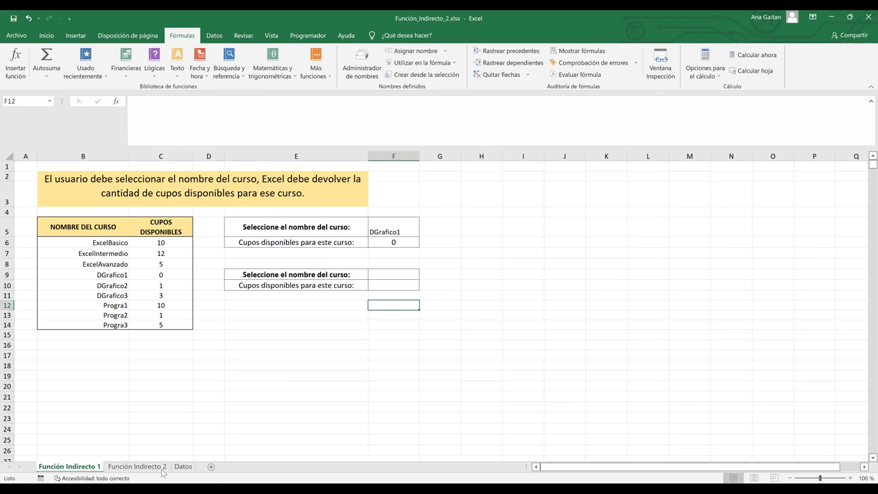
Step: Examine the product-code exercise on the Función Indirecto 2 sheet and the Código and Articulo columns of TABLA 1 on the Datos sheet
click(138, 467)
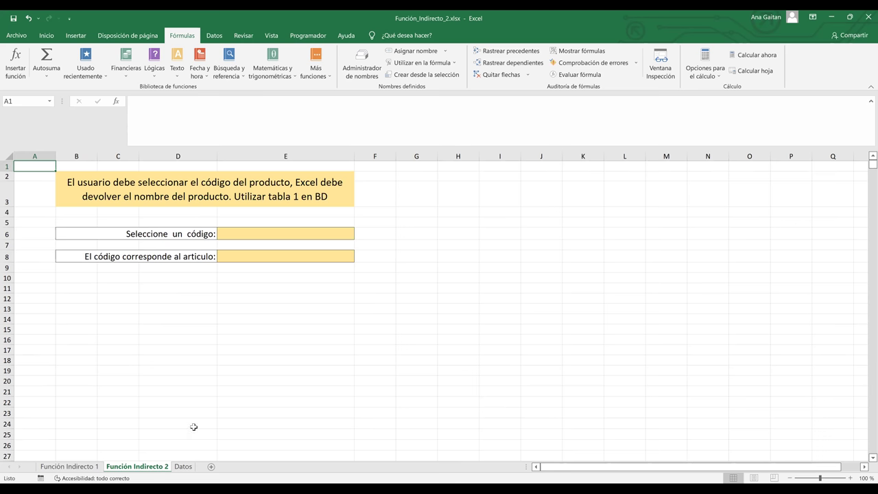
click(184, 468)
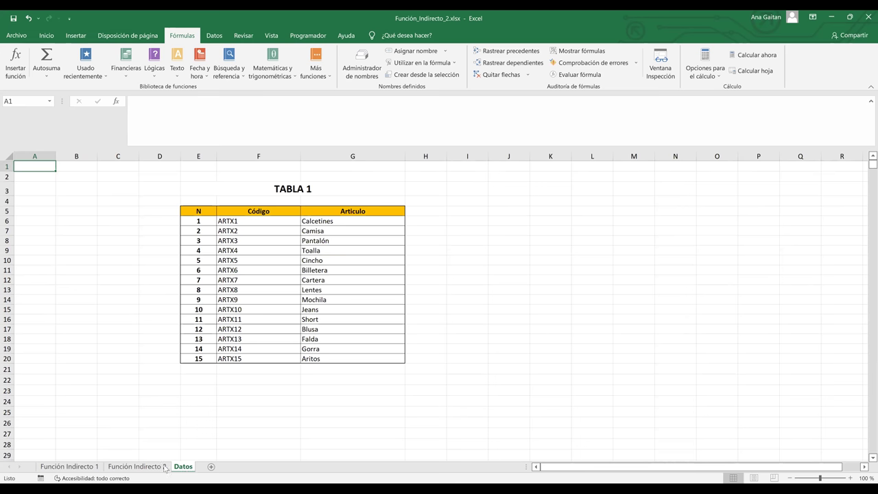
click(158, 467)
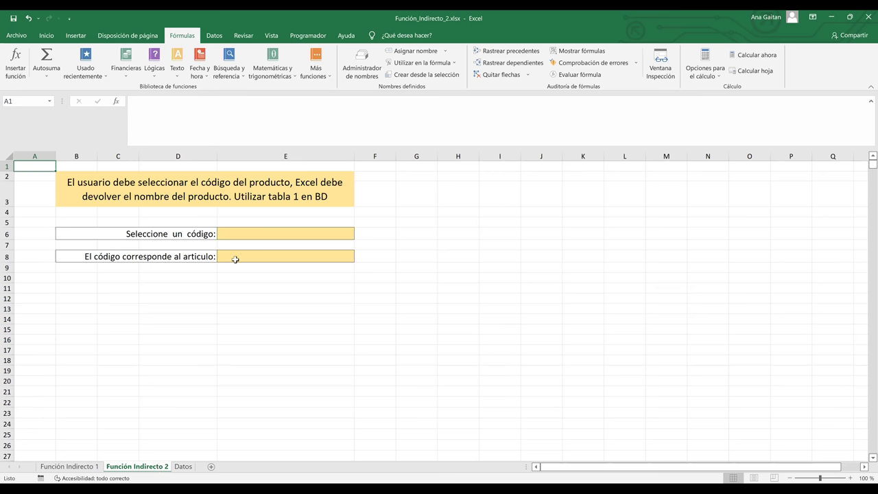
click(253, 232)
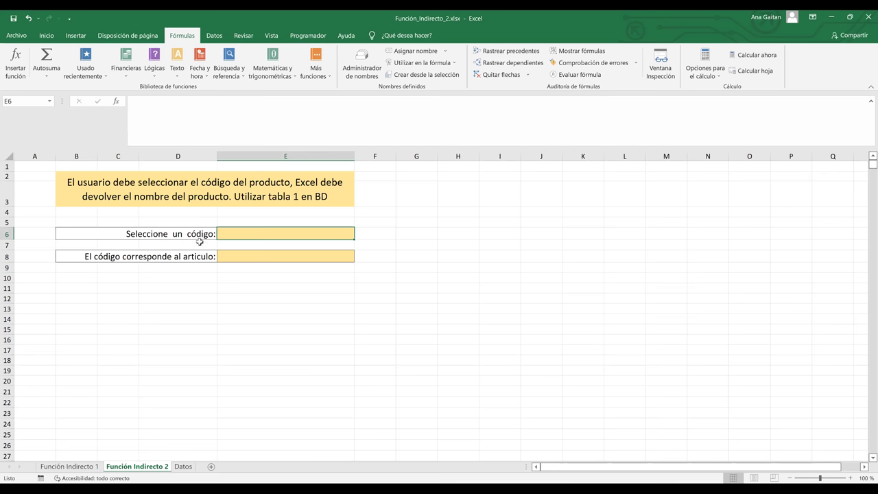
click(183, 467)
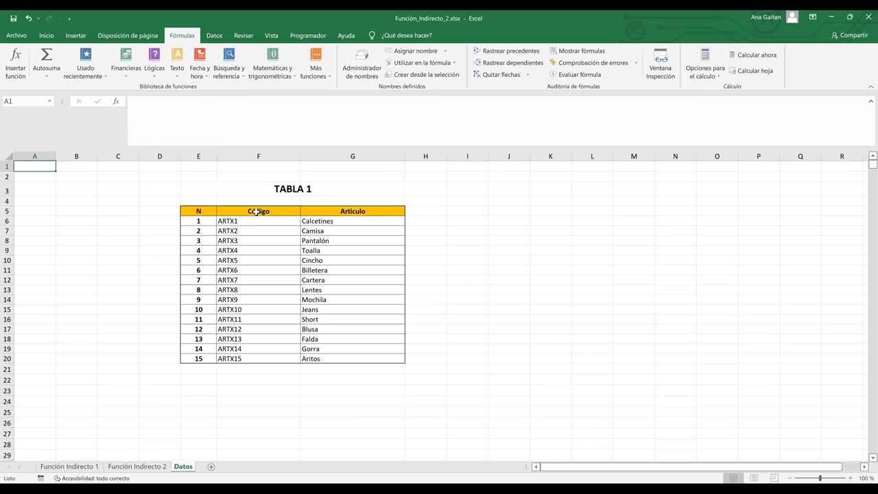
click(292, 209)
click(368, 208)
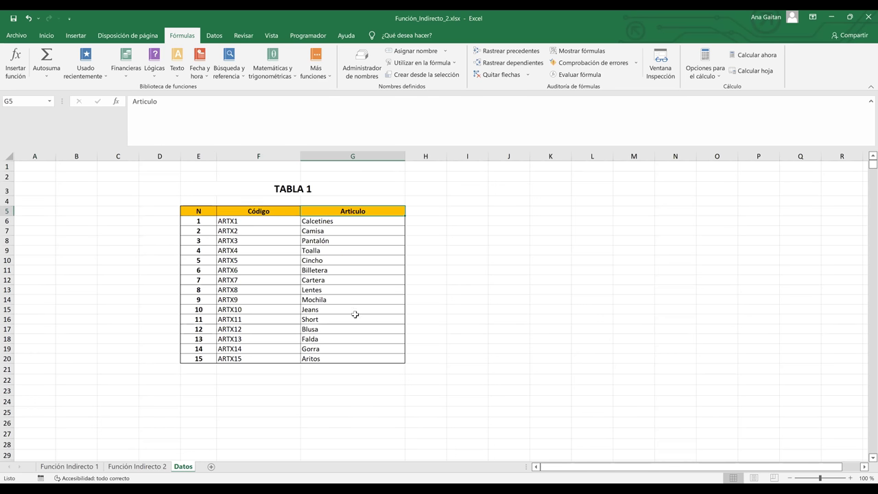
click(154, 469)
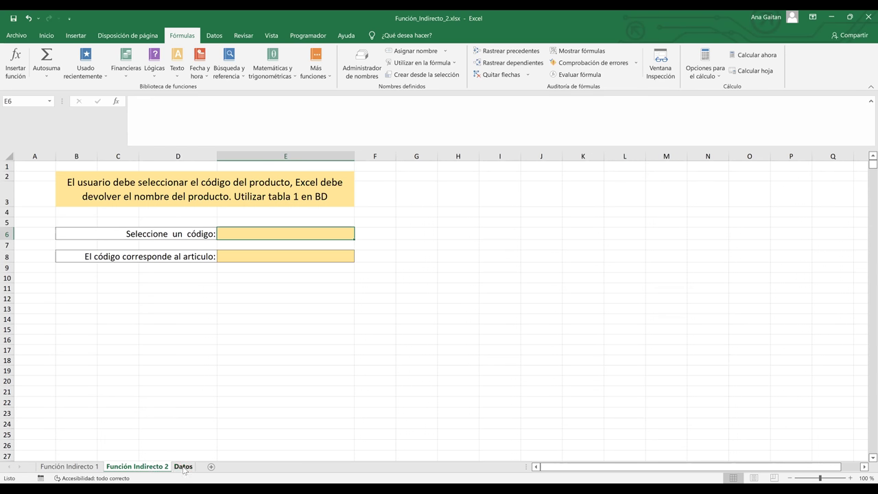
click(183, 467)
click(334, 358)
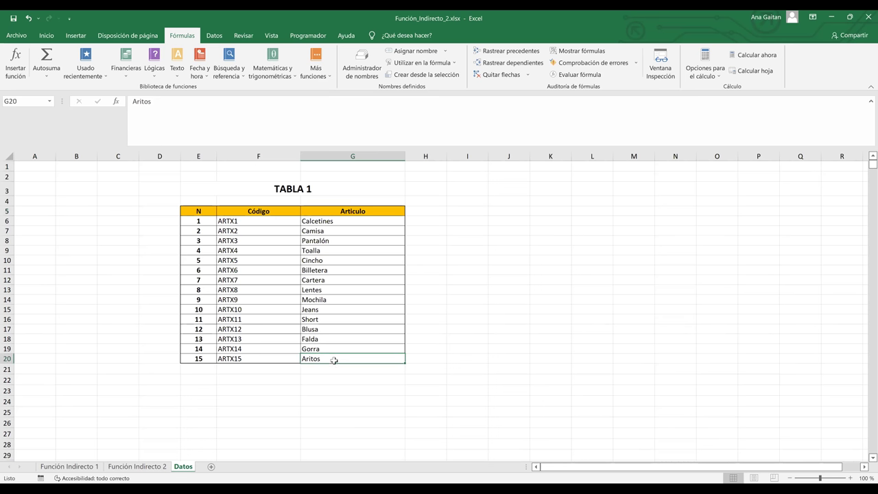
click(138, 467)
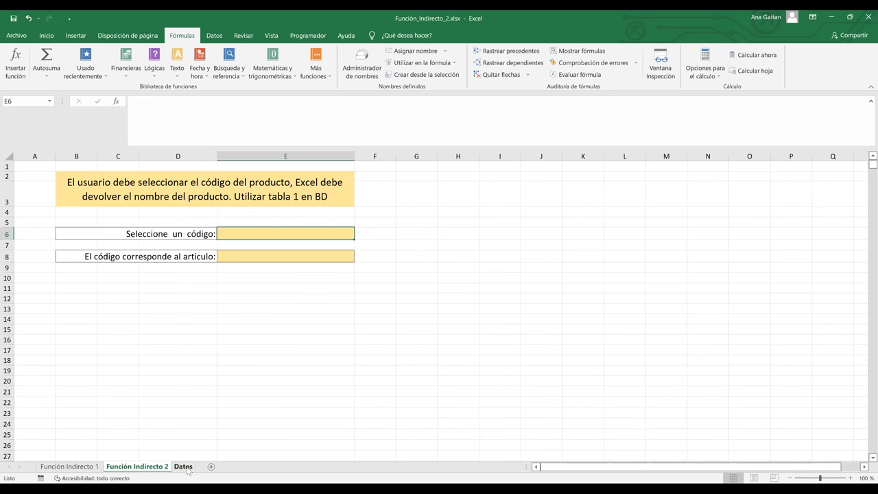
click(184, 467)
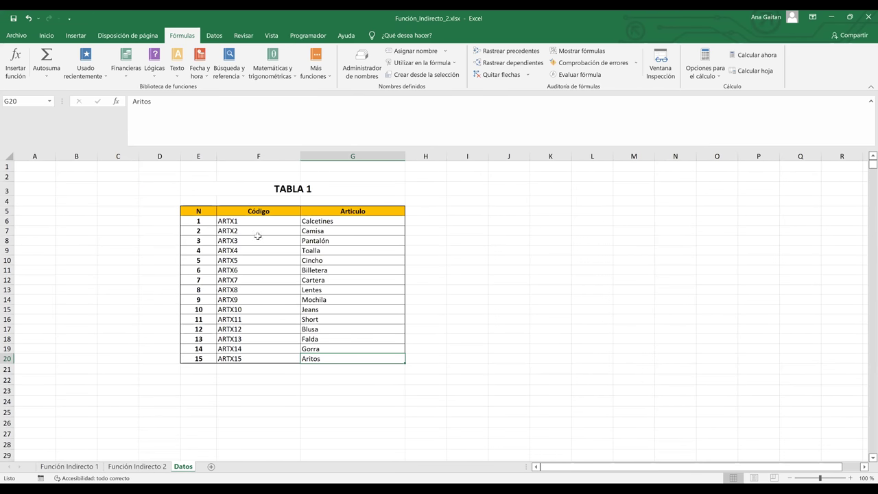
Step: Add list validation to cell E6 on the Función Indirecto 2 sheet, using the source =Datos!$F$6:$F$20
key(ctrl+Page_Up)
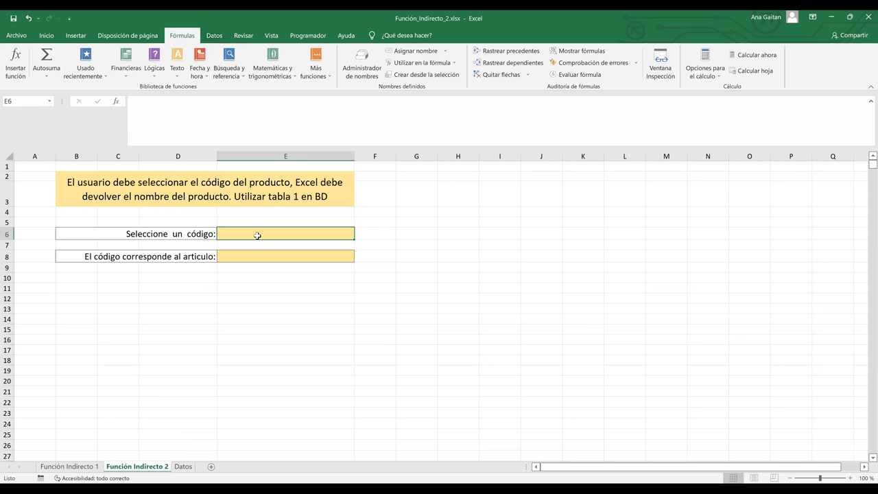
click(219, 39)
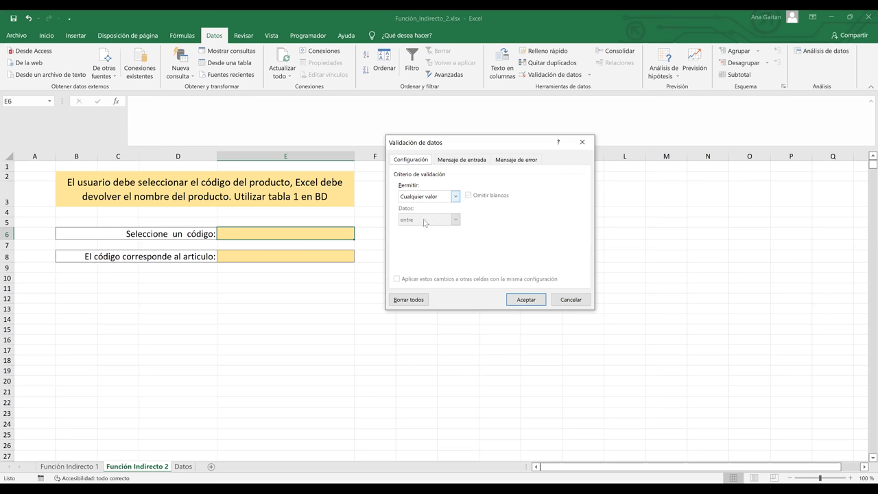
key(alt+Down)
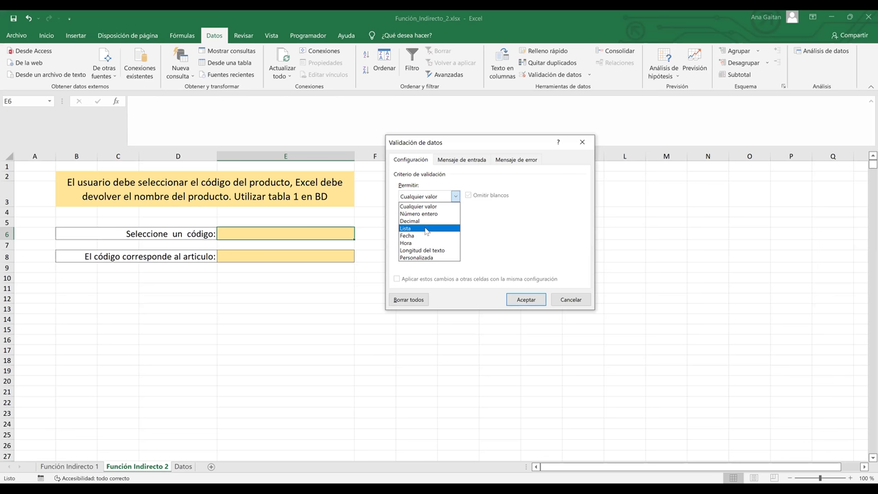
click(425, 229)
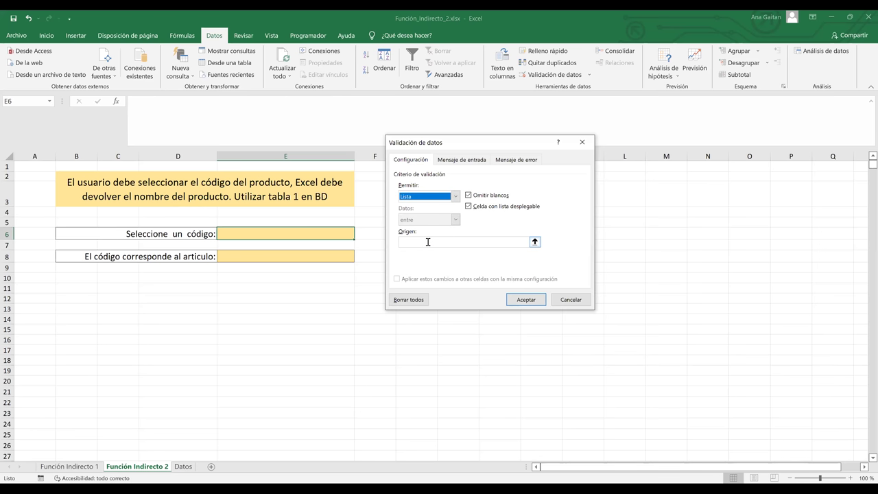
click(427, 241)
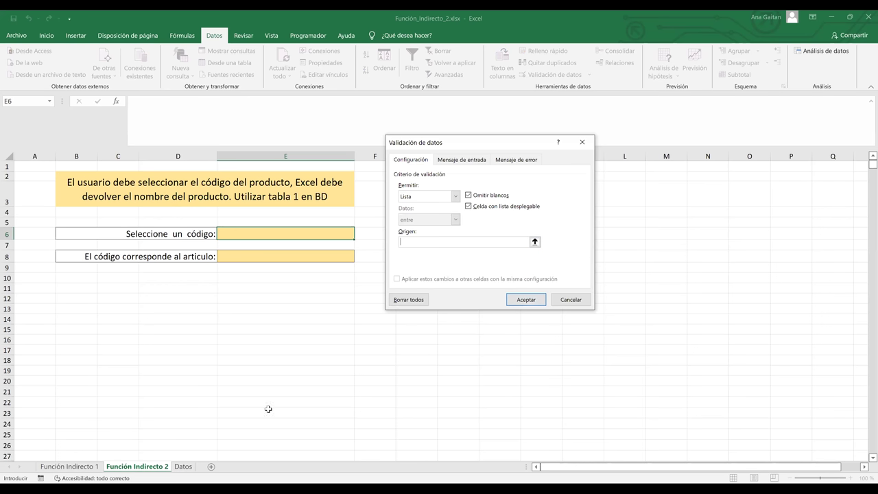
click(183, 468)
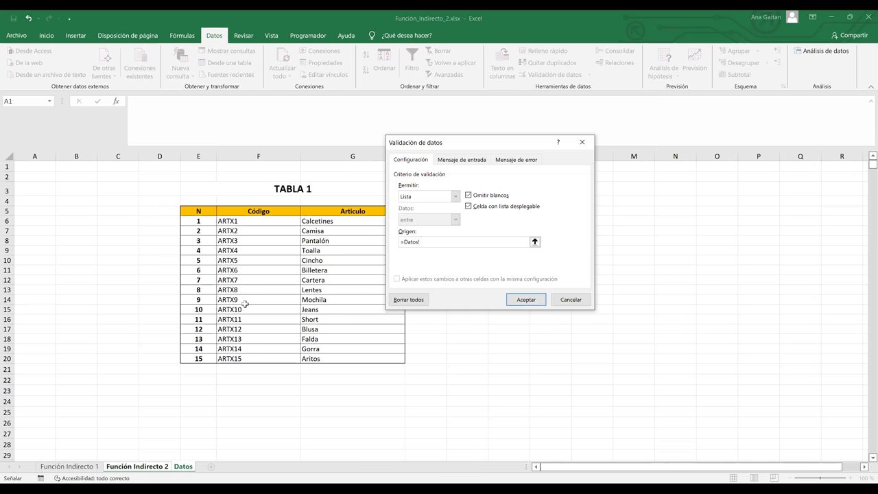
click(251, 221)
shift+click(290, 361)
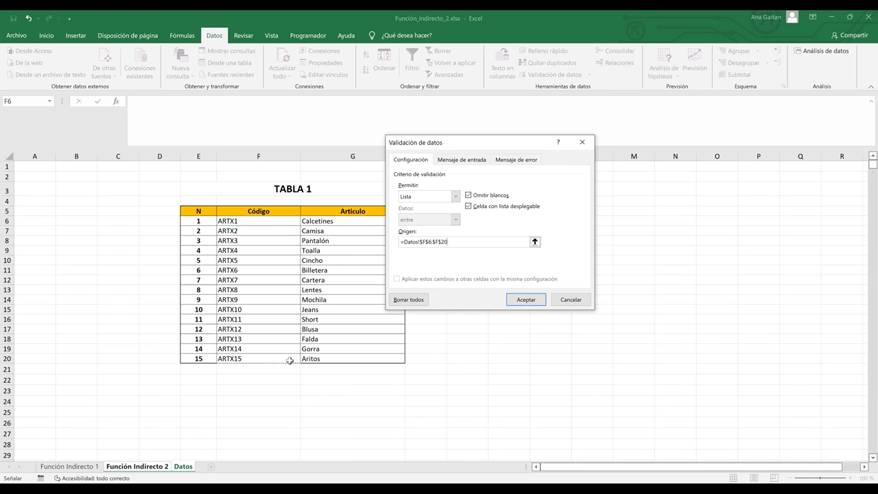
click(541, 301)
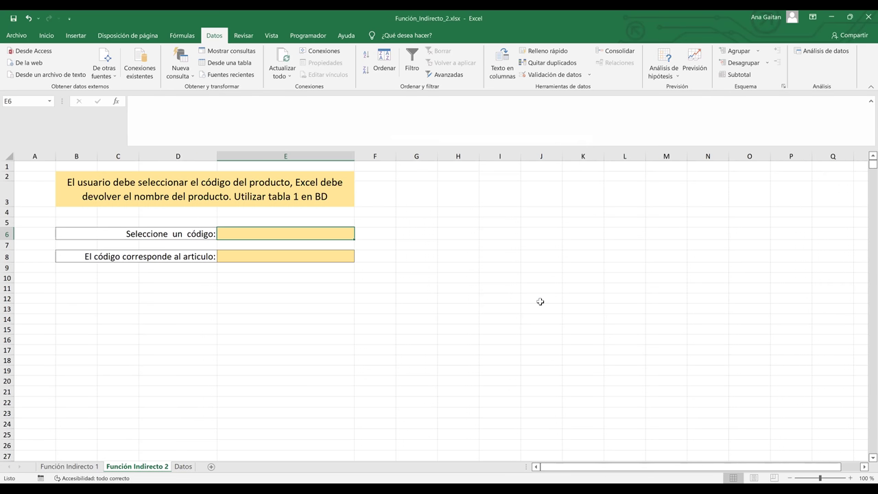
Step: Test the code list in E6 by selecting ARTX15 and switching the selection to ARTX11
click(310, 233)
click(359, 236)
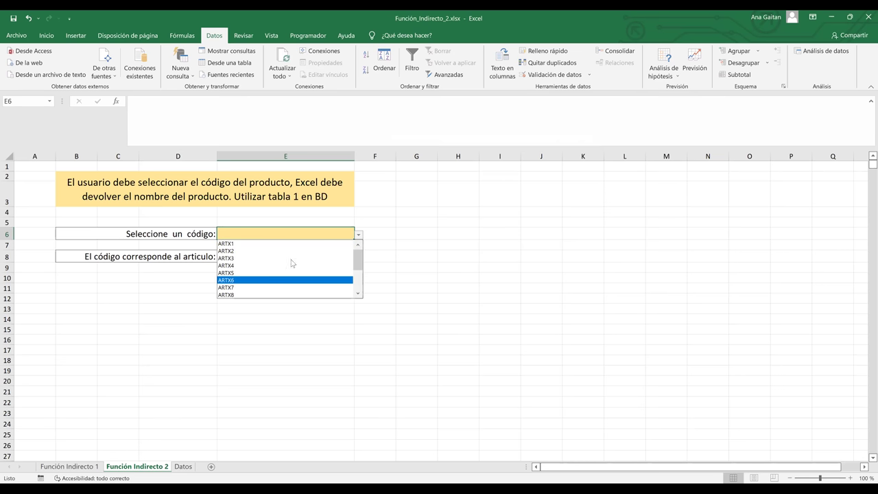
drag(360, 264, 361, 295)
click(266, 295)
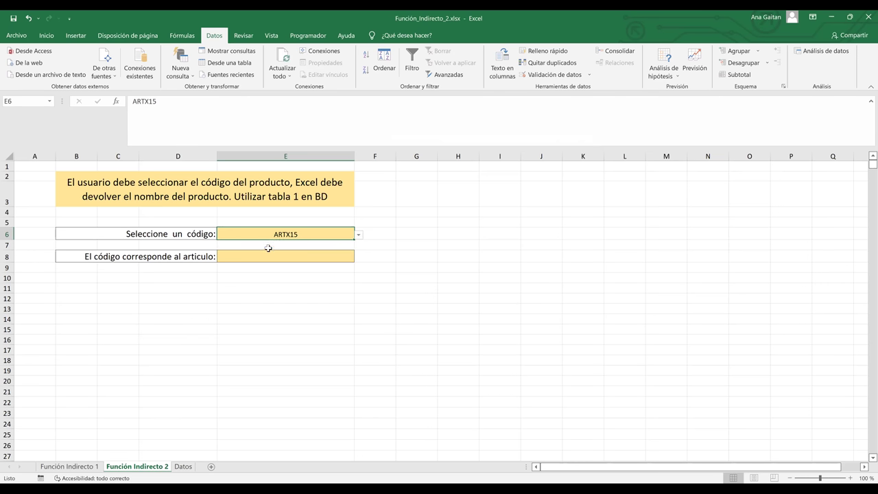
click(359, 235)
click(320, 262)
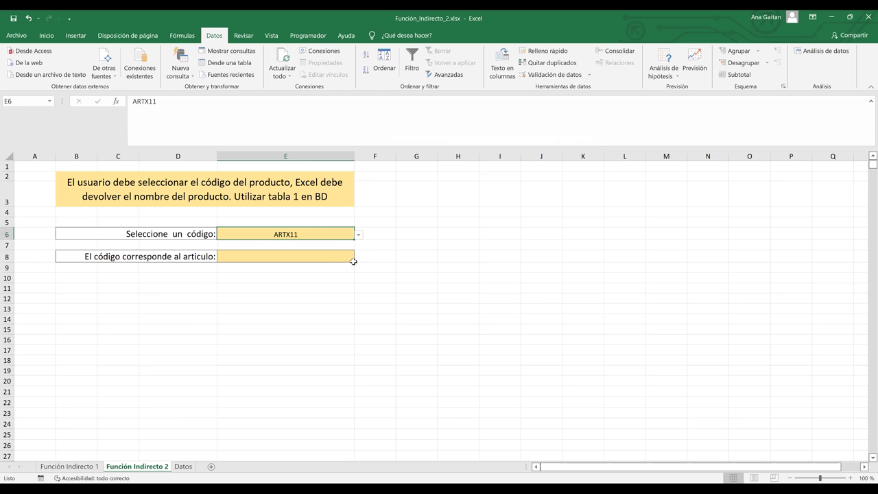
click(280, 256)
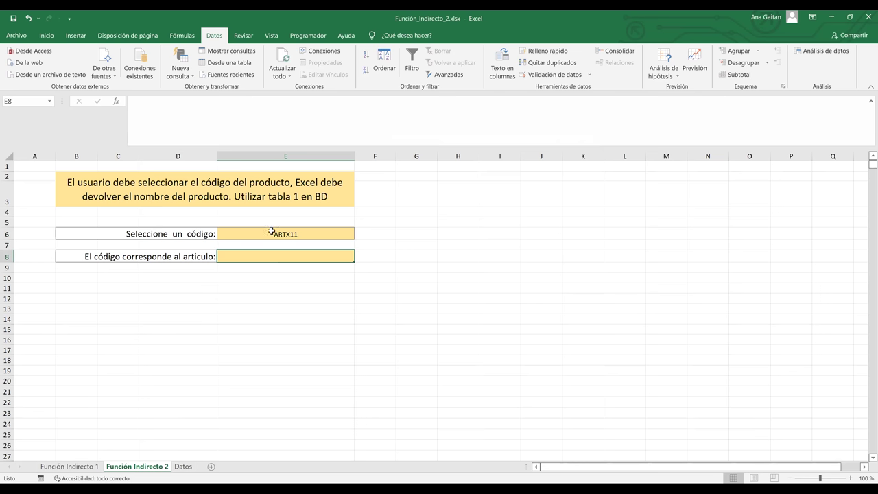
click(271, 232)
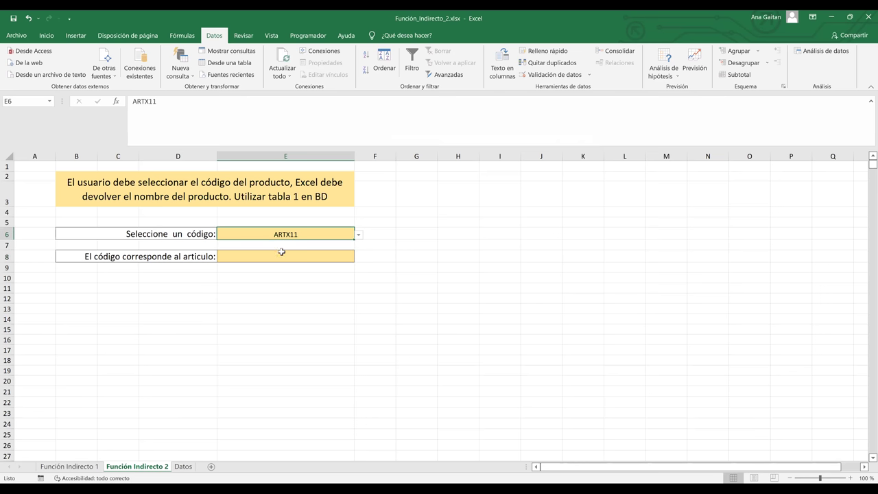
click(281, 256)
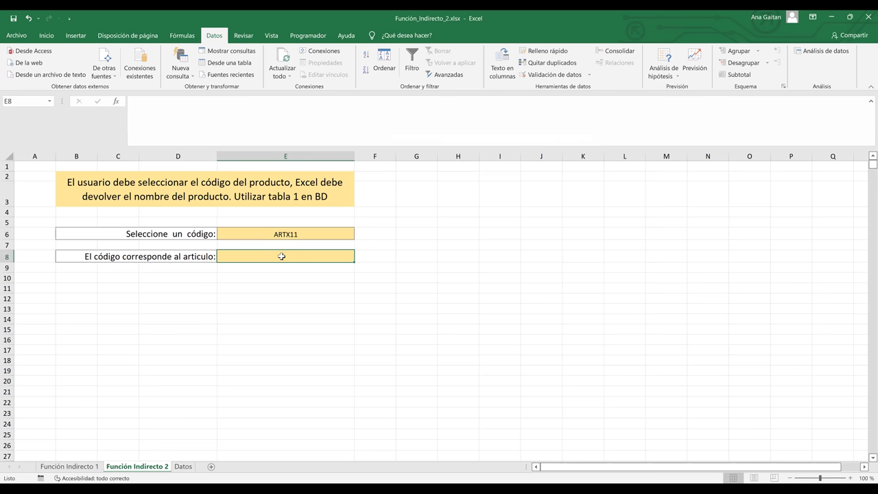
Step: Define the name ARTX1 with workbook (Libro) scope, referring to the article cell =Datos!$G$6
click(184, 467)
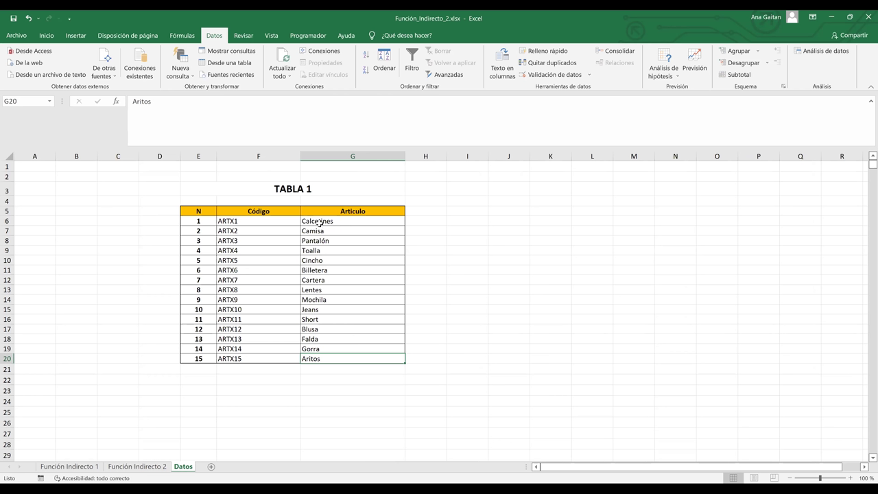
click(321, 222)
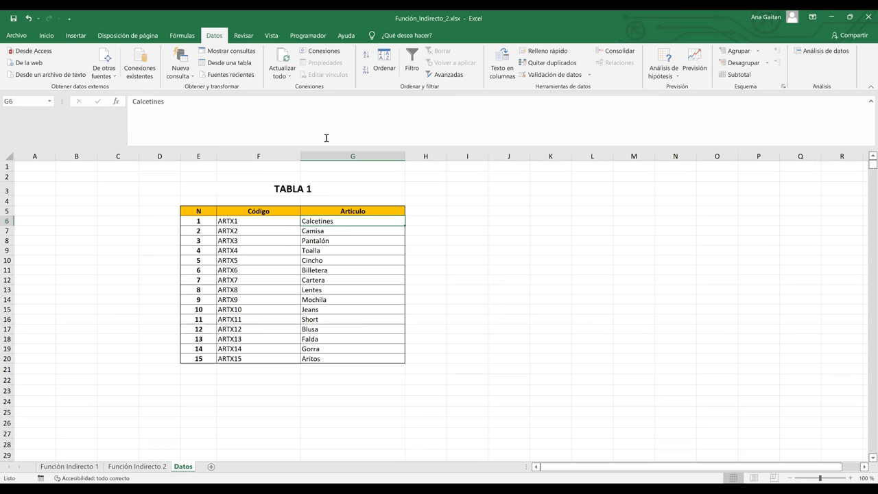
click(243, 221)
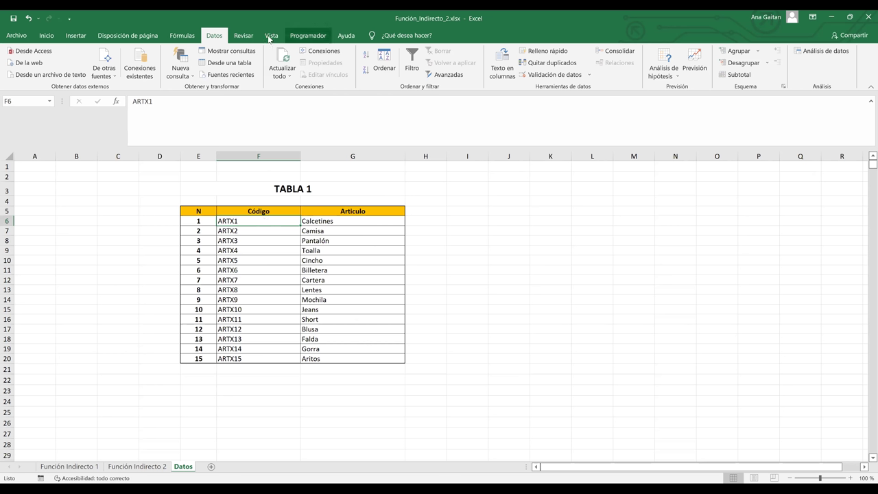
click(178, 37)
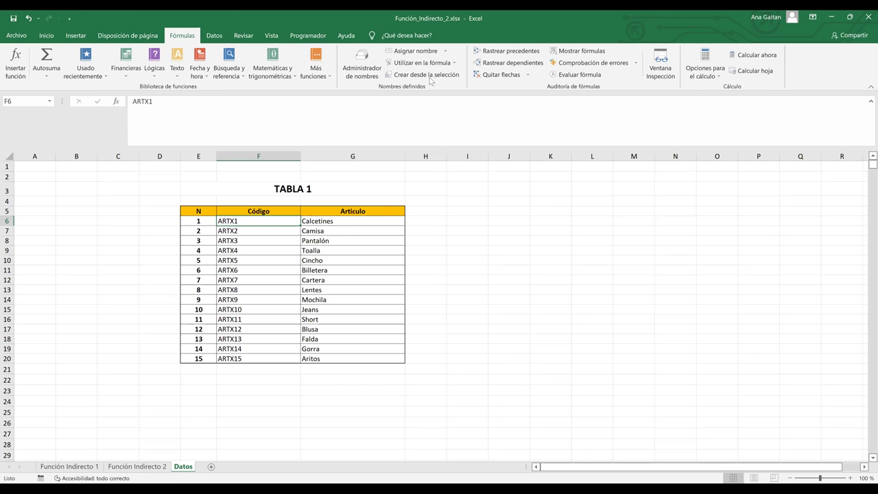
click(417, 52)
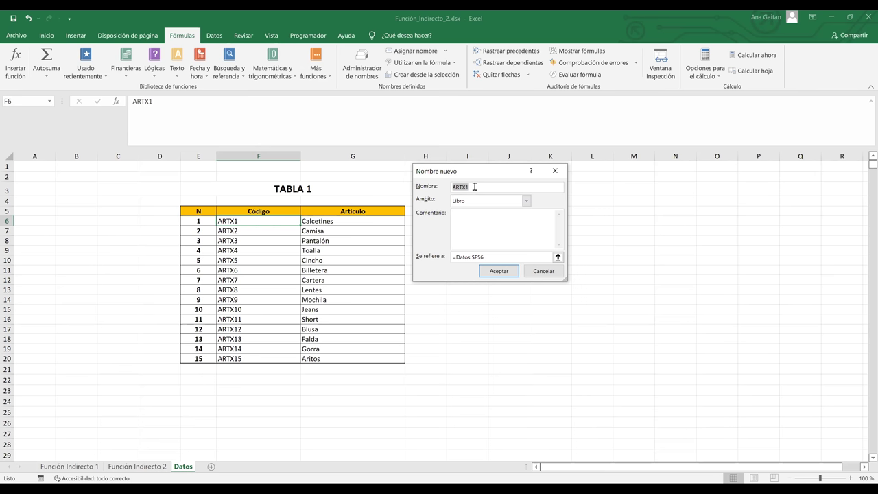
click(490, 257)
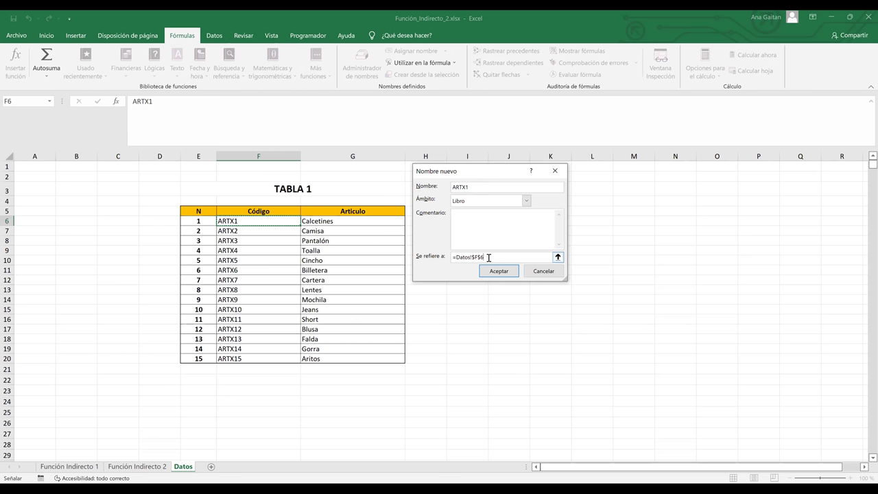
click(348, 220)
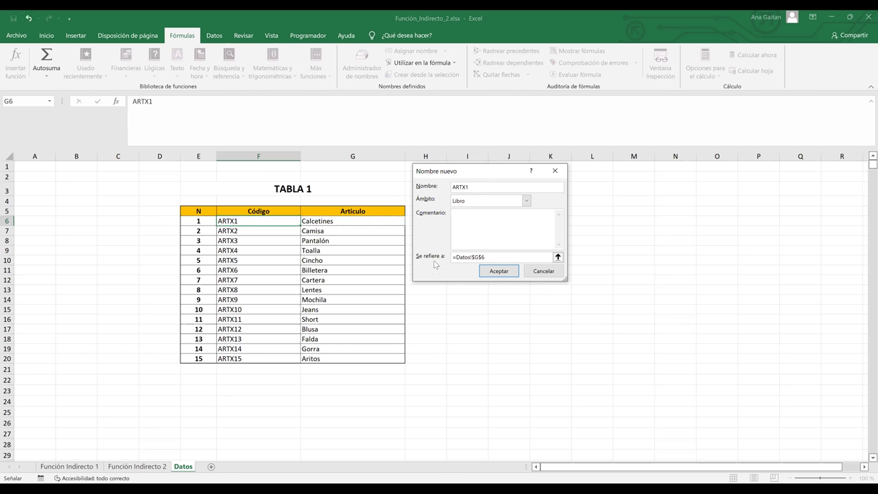
click(498, 271)
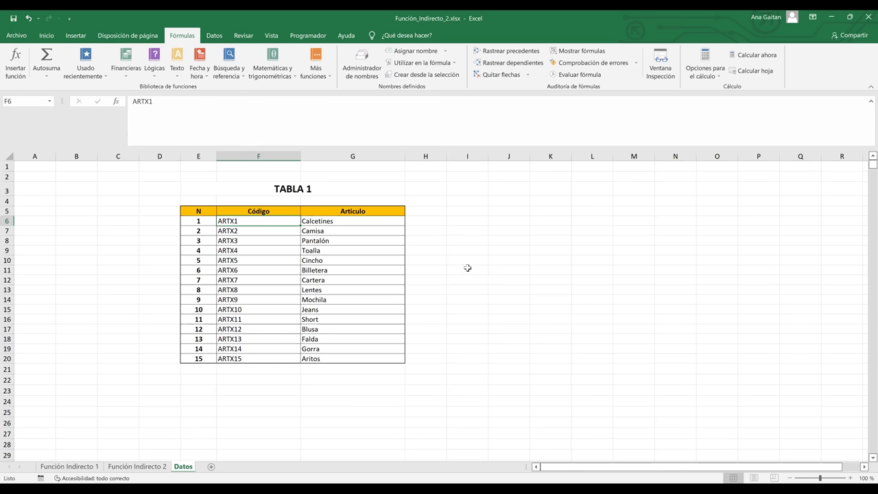
Step: Define the name ARTX2 with workbook (Libro) scope for the Camisa cell G7 on the Datos sheet
click(341, 232)
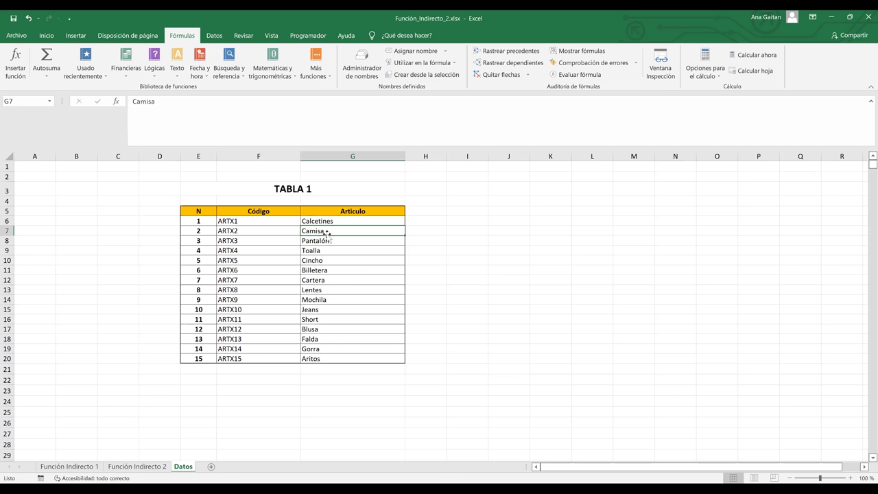
click(429, 56)
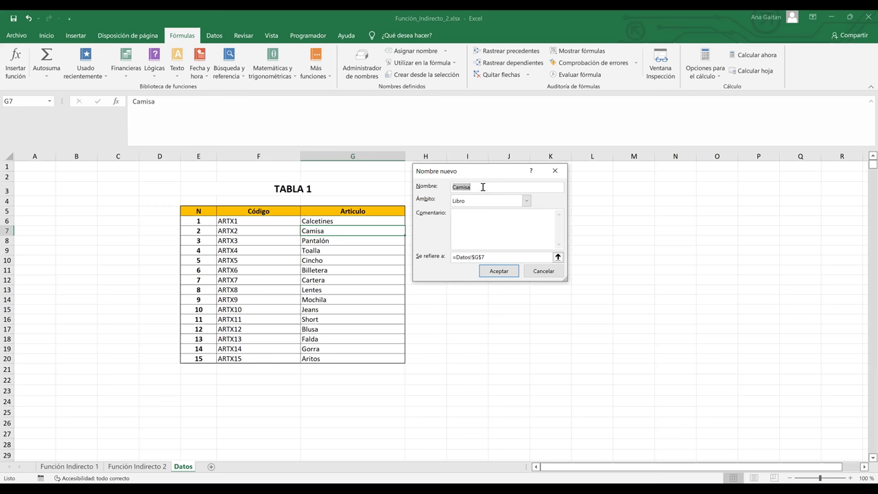
key(BackSpace)
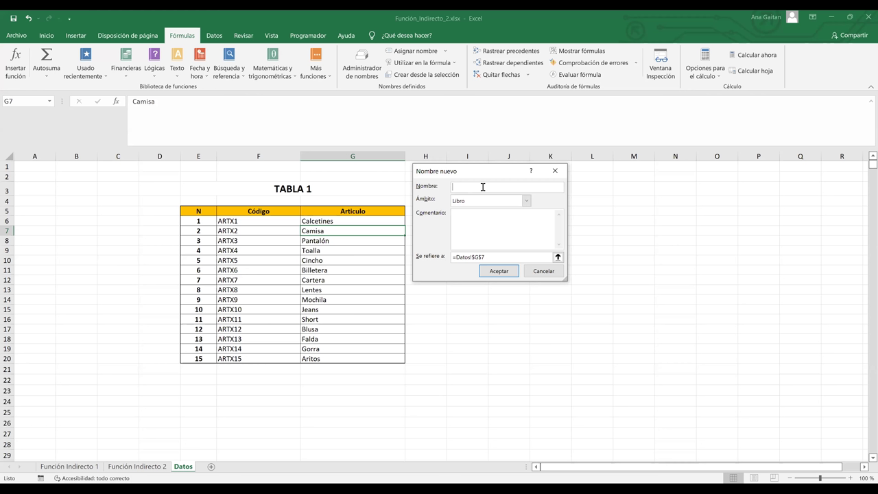
text(ARTX2)
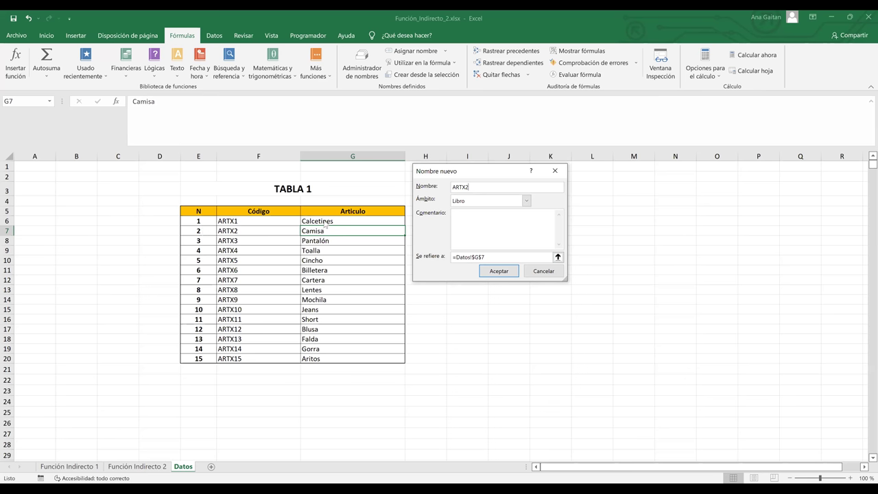
click(507, 272)
click(501, 318)
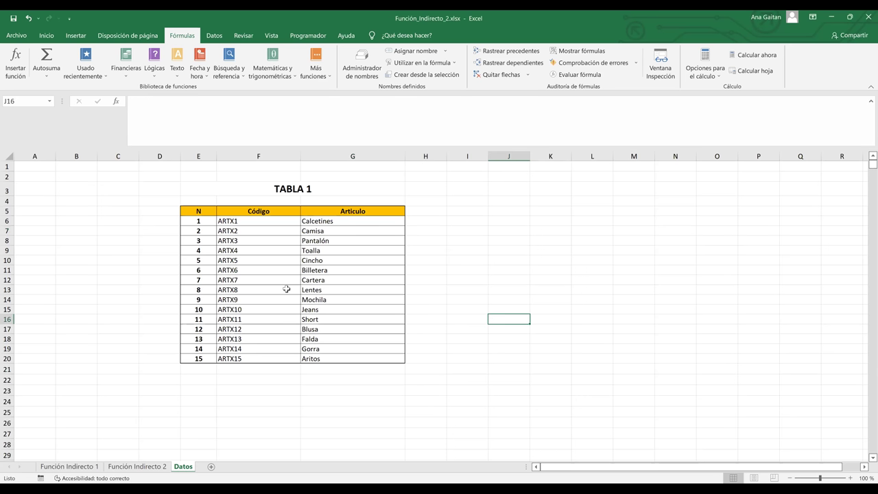
Step: Select the code ARTX2 in E6 on the Función Indirecto 2 sheet
click(137, 467)
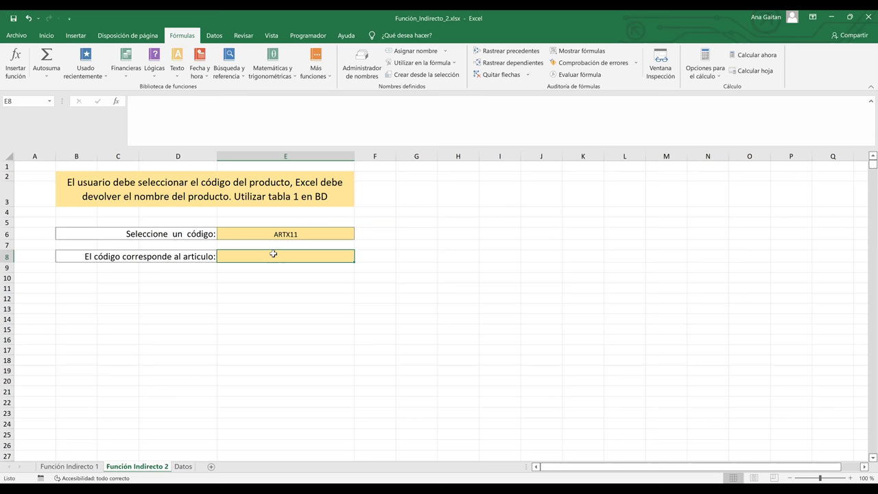
click(349, 235)
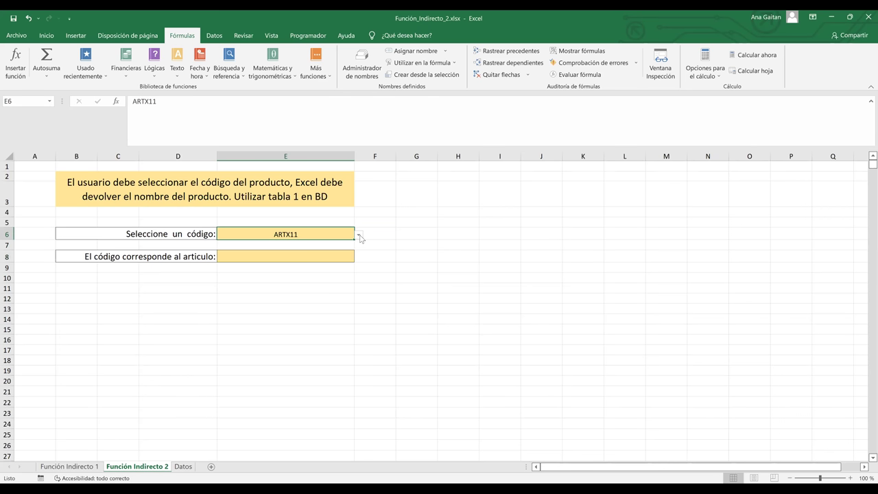
click(359, 235)
drag(359, 280, 359, 258)
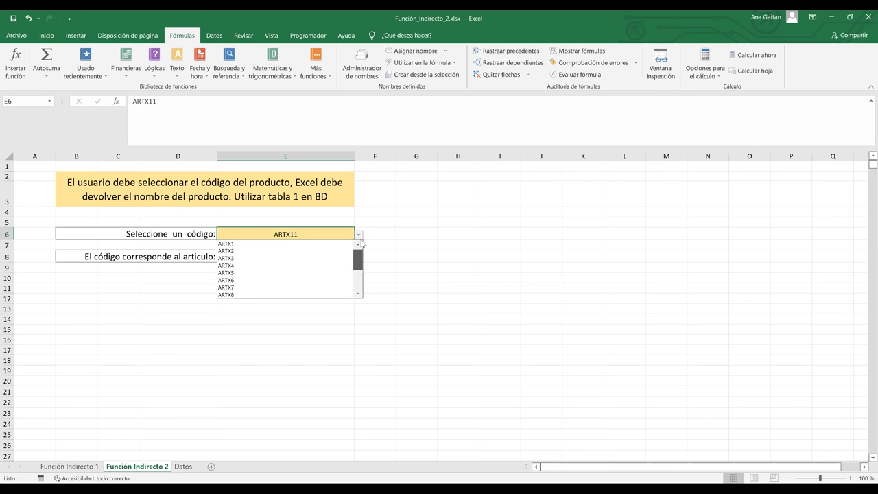
click(280, 251)
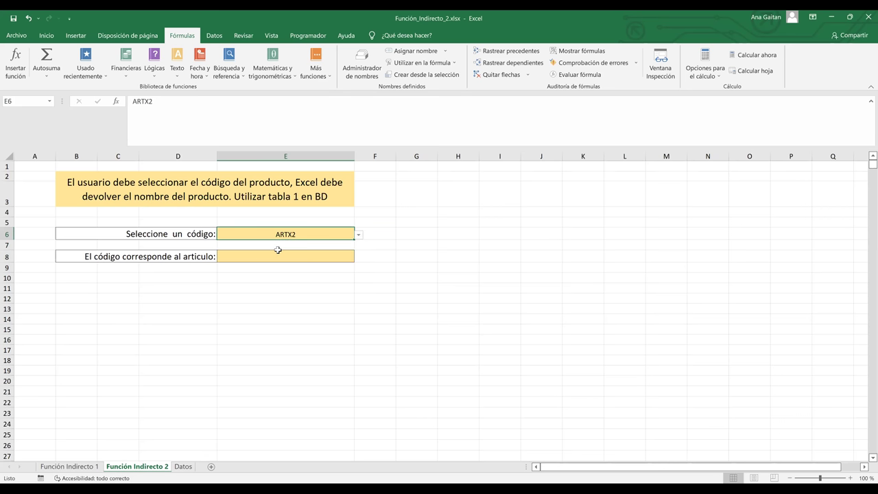
Step: Enter the formula =INDIRECTO(E6) in E8 to return the article for the selected code
click(284, 254)
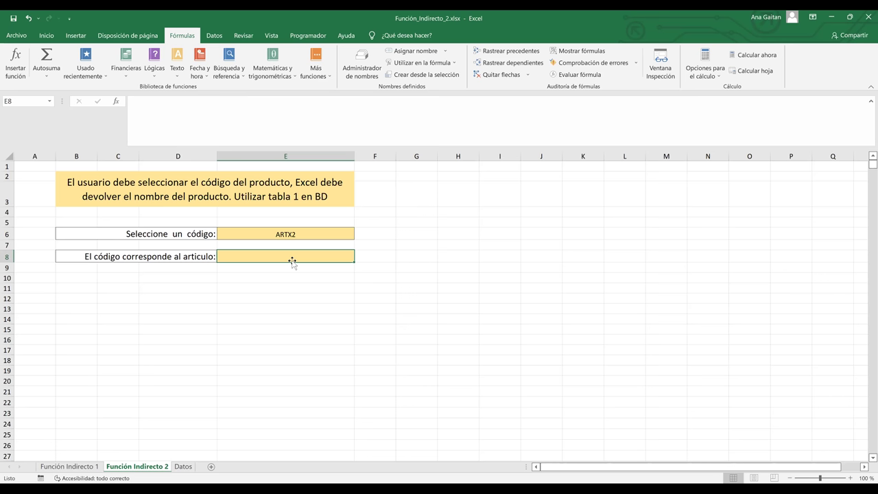
text(=)
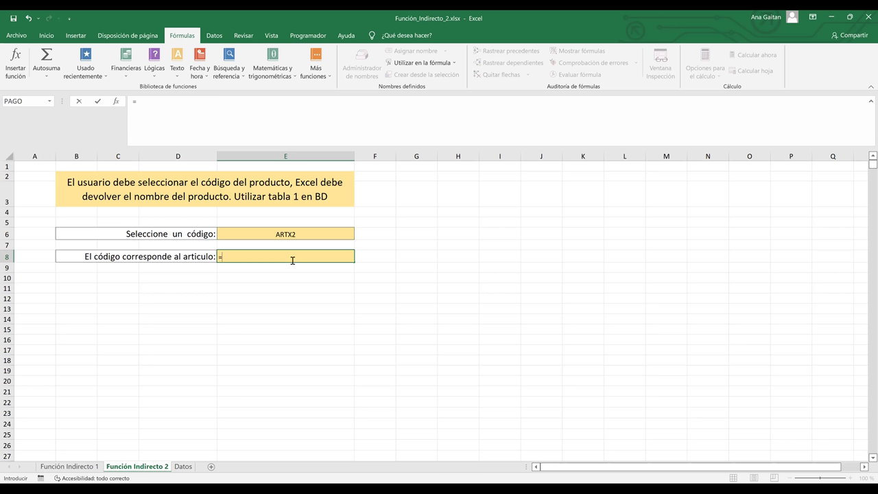
text(INDI)
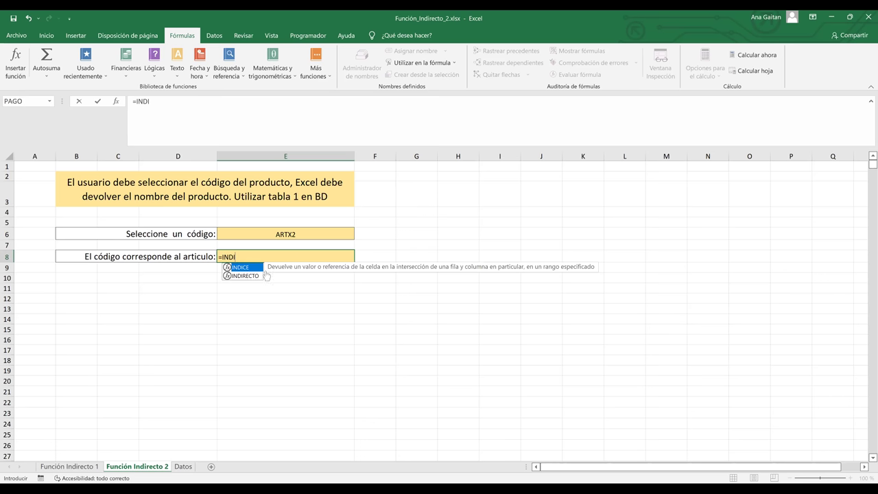
double_click(261, 276)
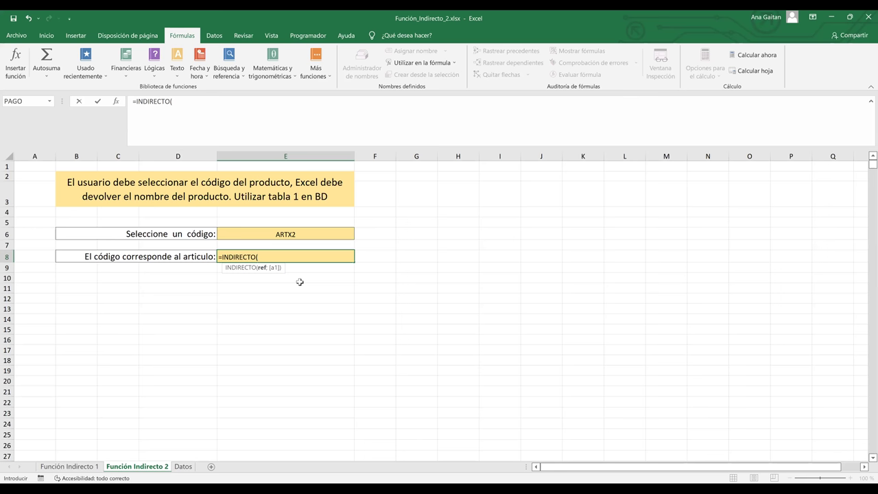
click(304, 235)
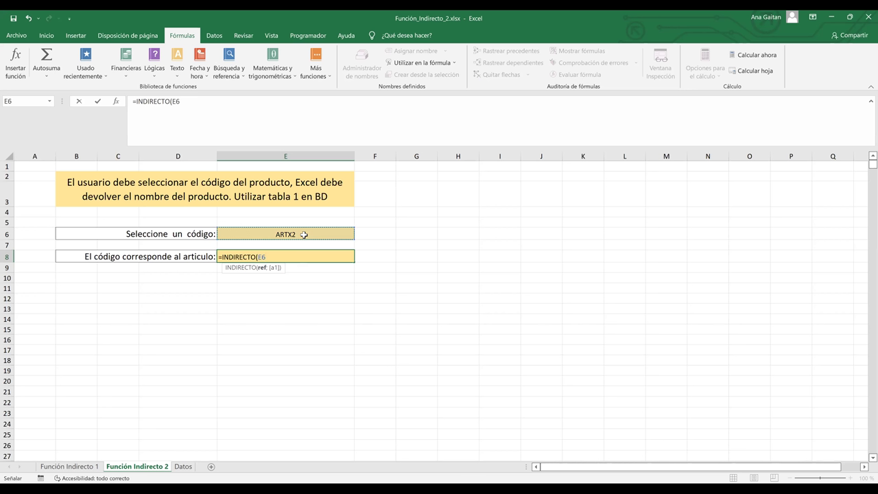
text())
key(Return)
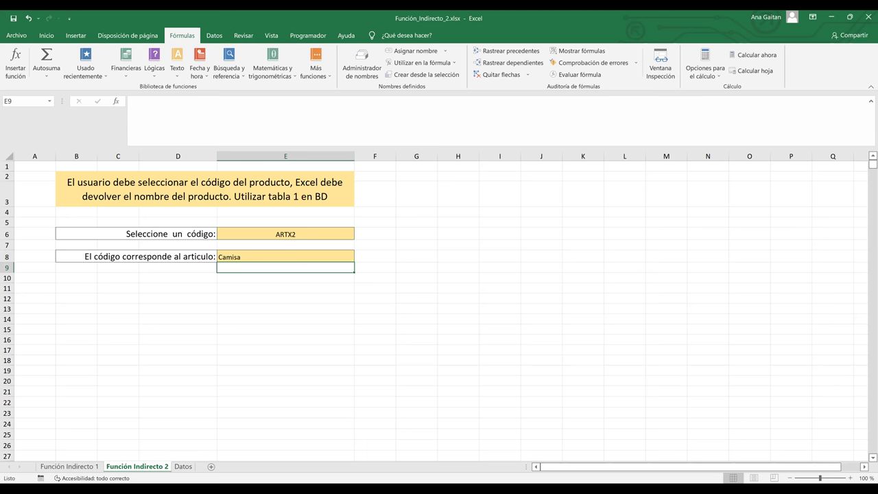
Step: Check the code ARTX2 against its article cell in Tabla 1 on the Datos sheet, returning to Función Indirecto 2
click(183, 467)
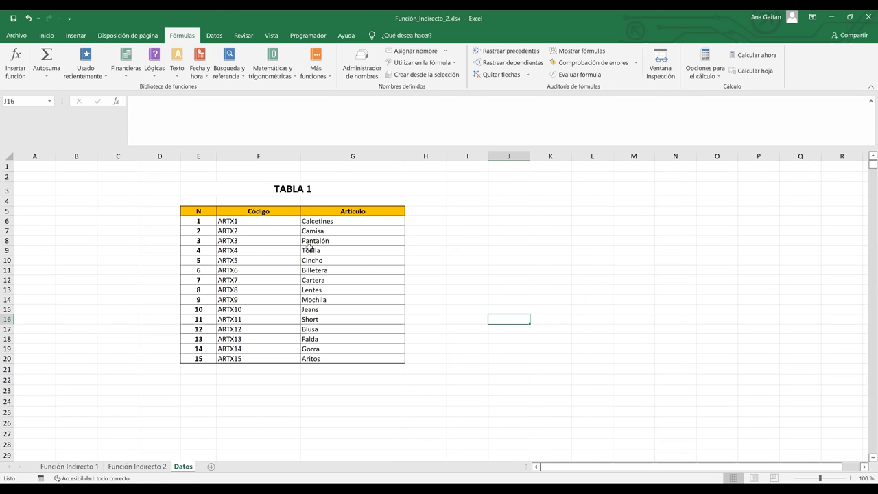
click(271, 232)
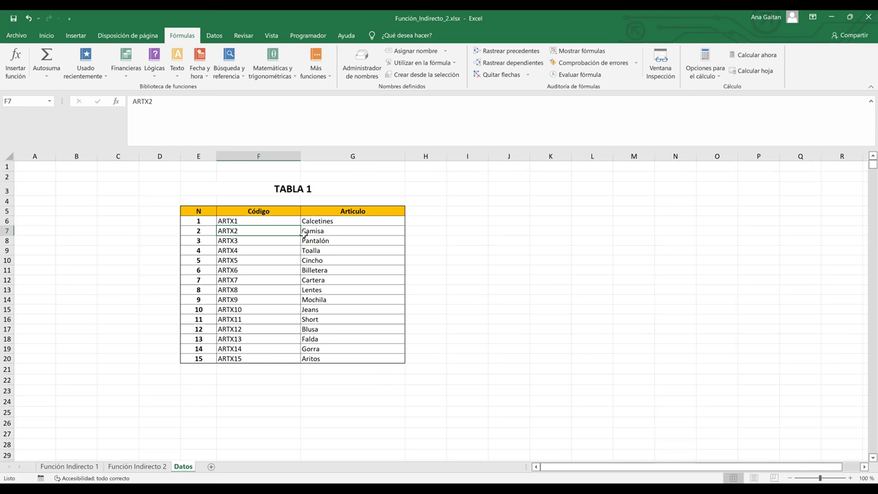
click(314, 232)
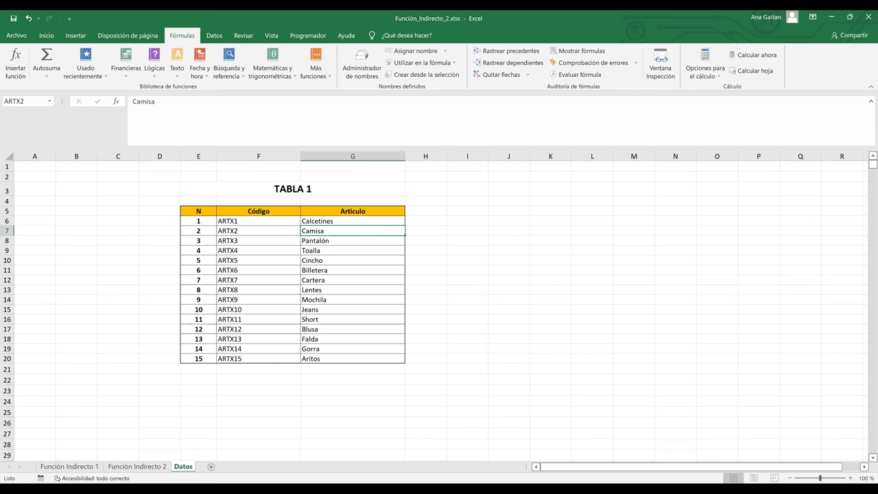
click(154, 469)
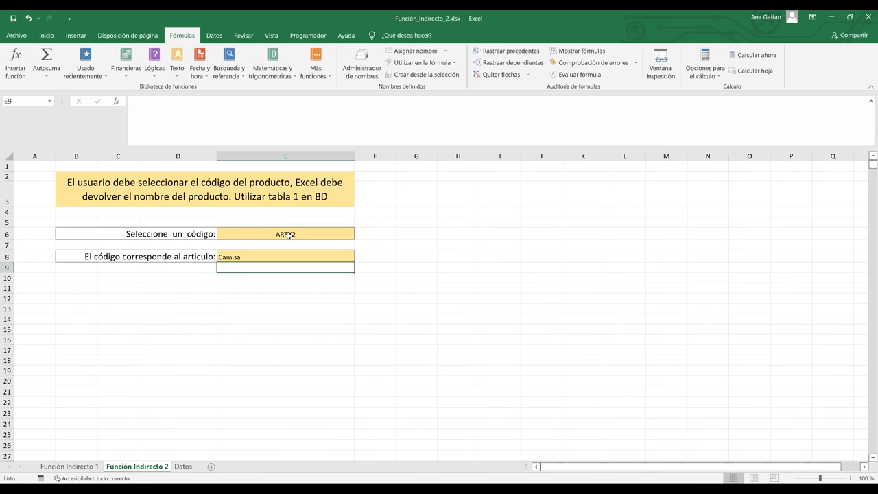
Step: Select the code ARTX1 in E6 to test the INDIRECTO formula
click(306, 235)
click(359, 236)
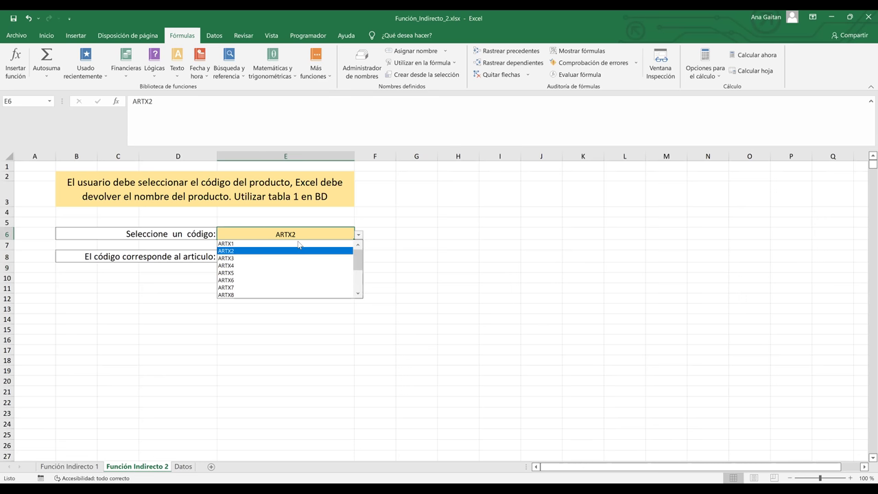
click(300, 243)
click(290, 277)
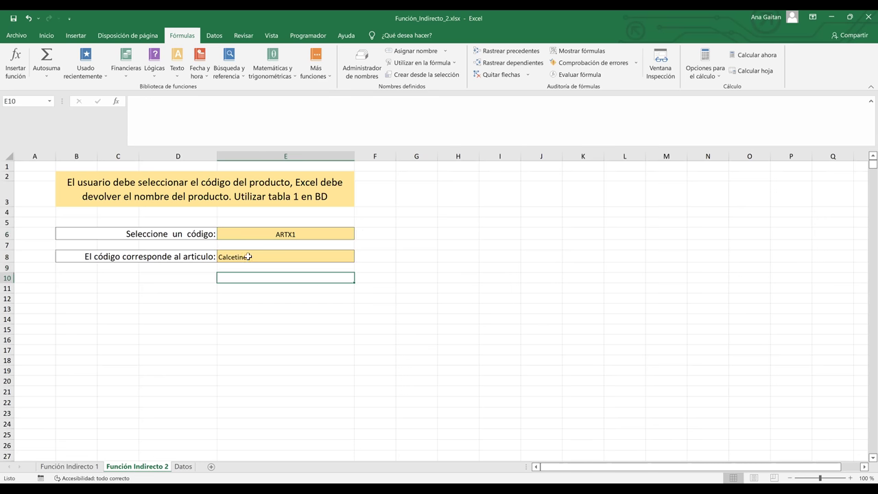
Step: Check the article cell for ARTX1 on the Datos sheet and return to Función Indirecto 2
click(183, 467)
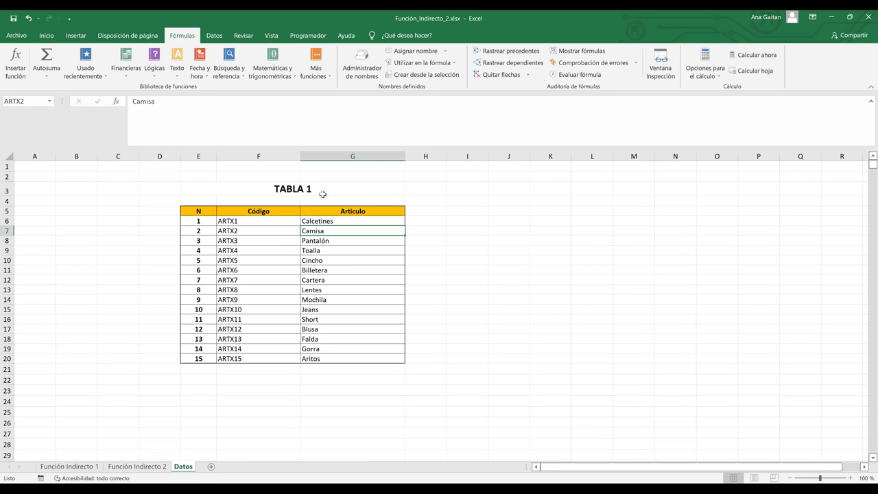
click(332, 221)
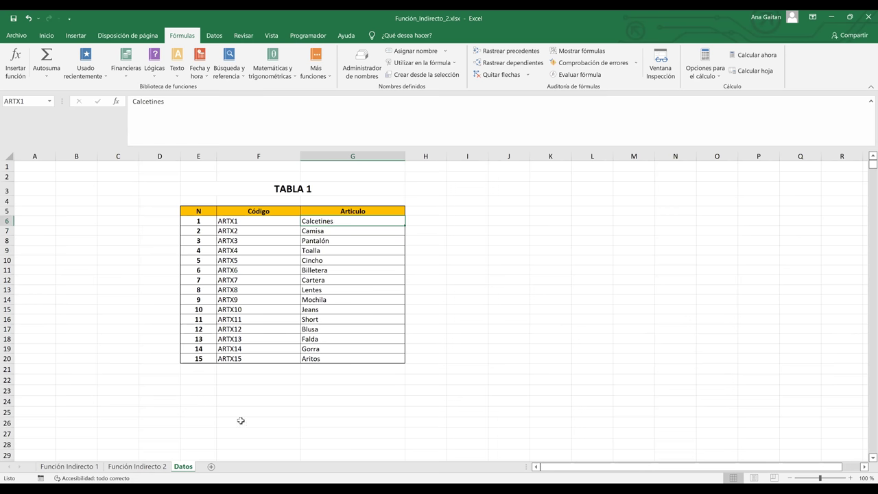
click(156, 469)
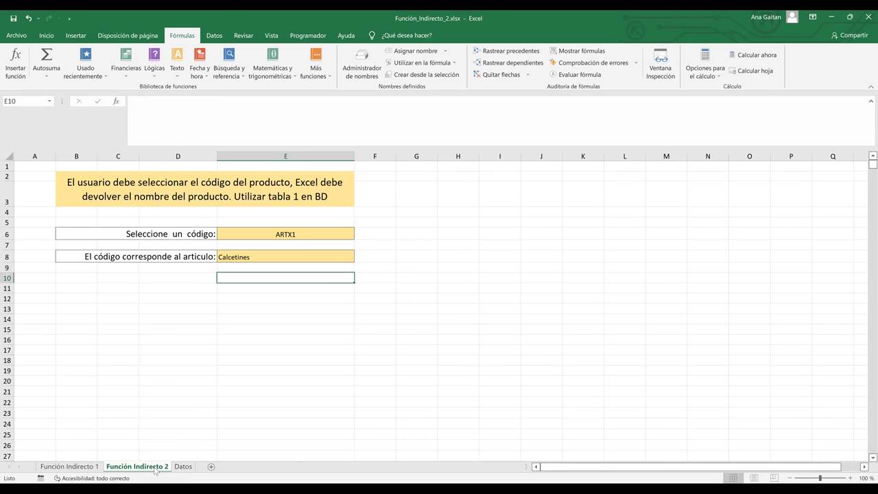
click(262, 422)
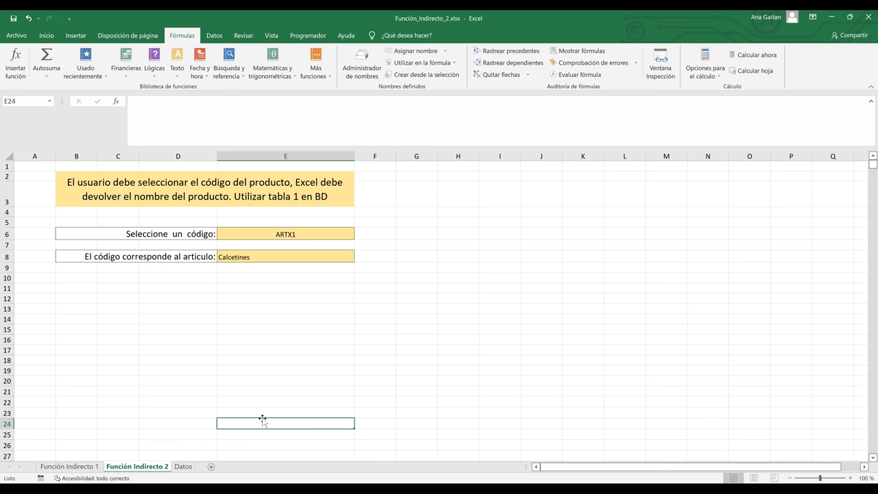
click(299, 386)
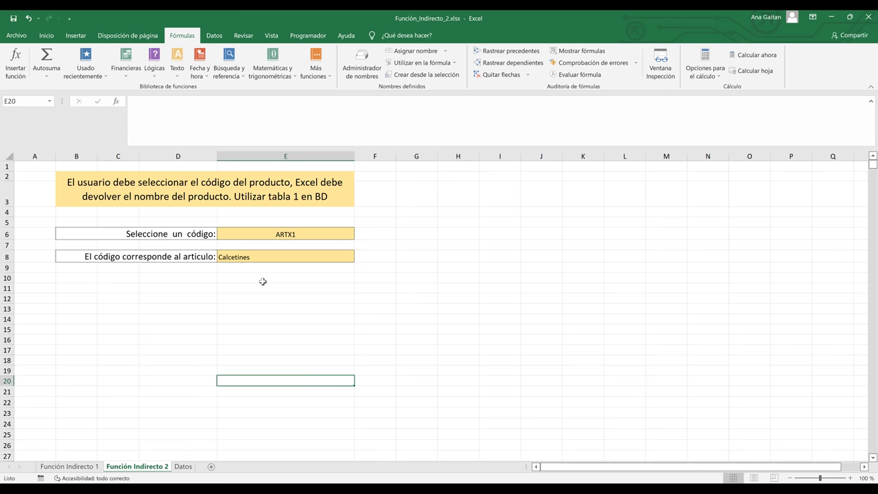
Step: Add a new sheet after Datos and enter the headers CABALLEROS, DAMAS and NIÑOS in C5:E5
click(183, 467)
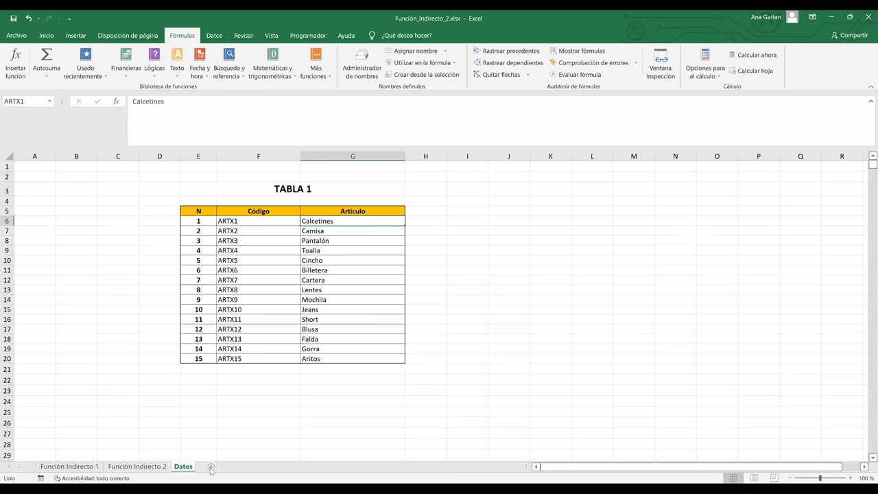
click(211, 468)
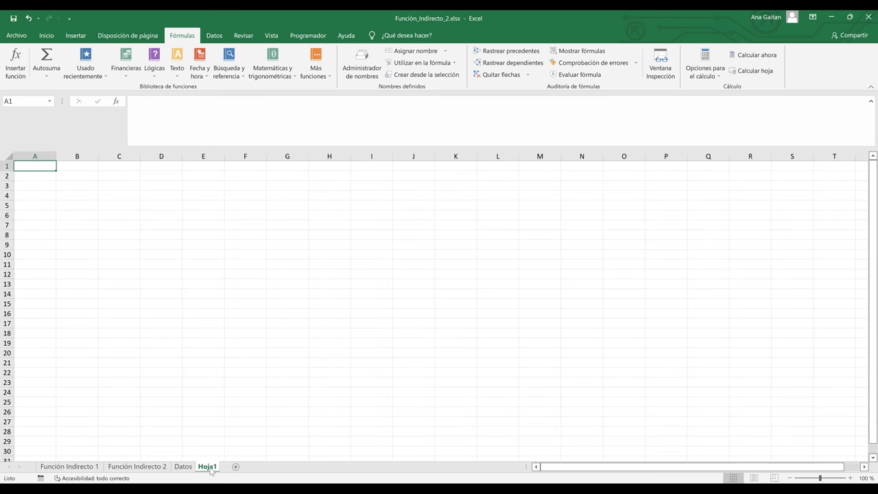
click(110, 210)
click(110, 206)
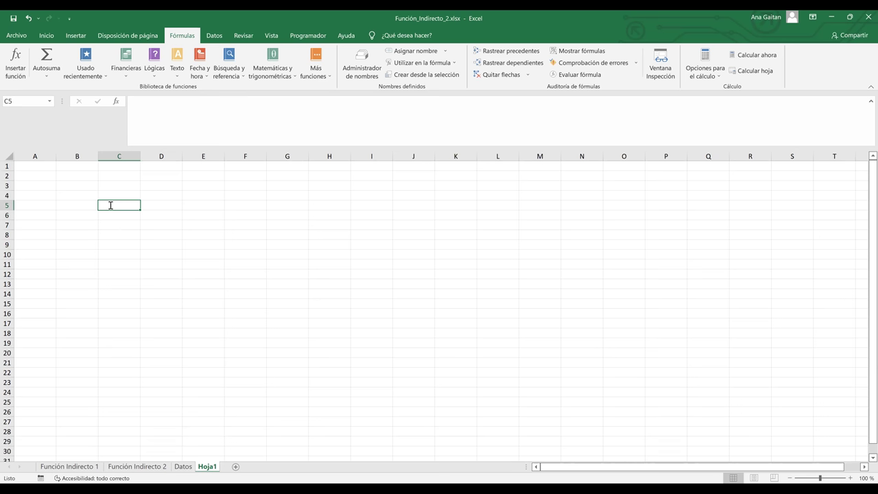
text(d)
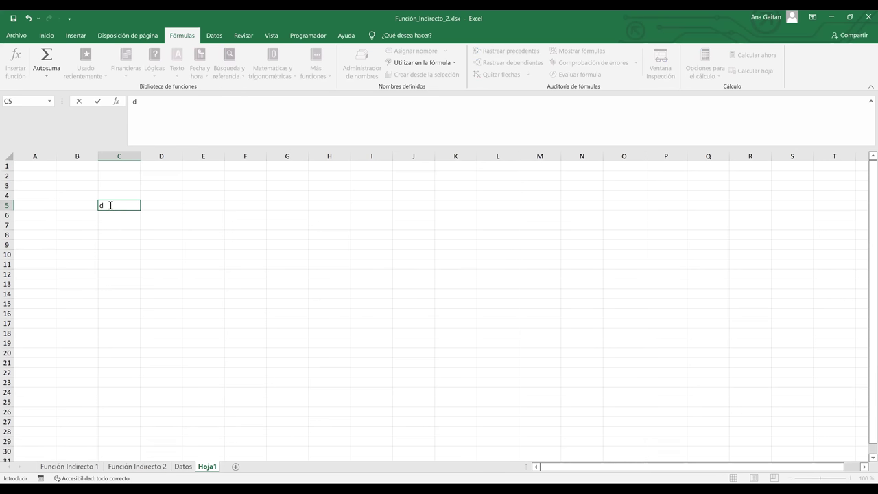
key(BackSpace)
text(CABALLEROS)
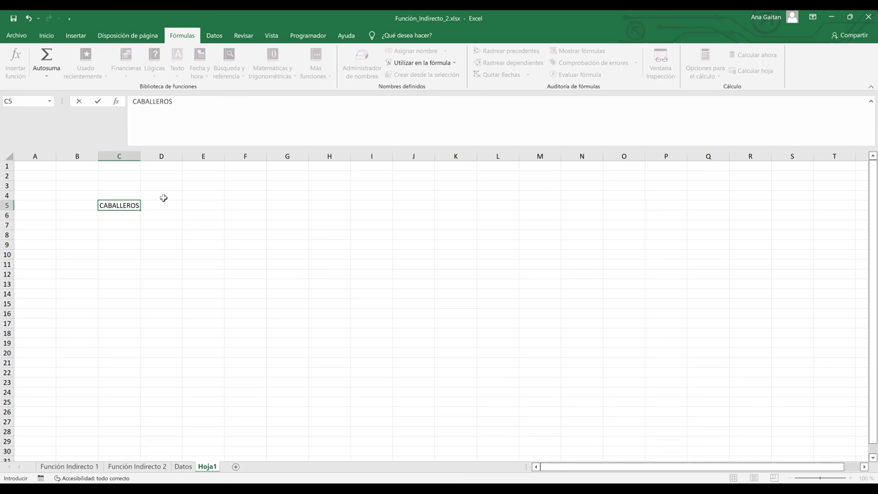
click(165, 208)
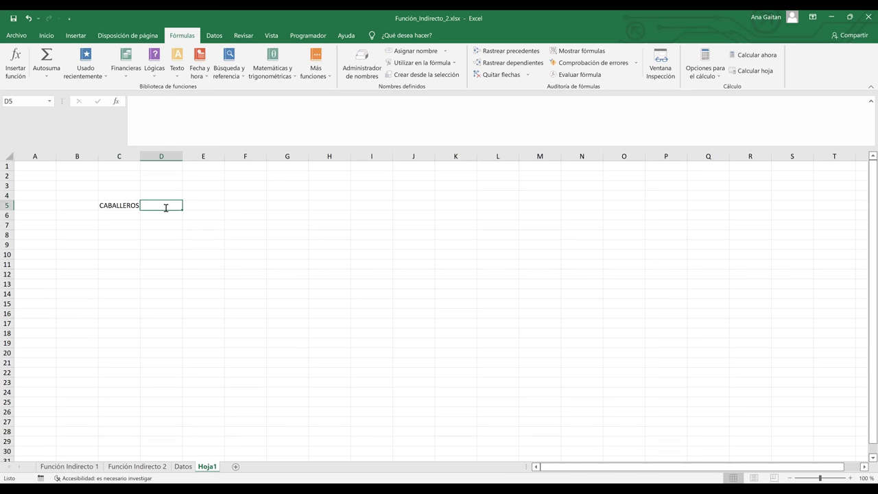
text(DAMAS)
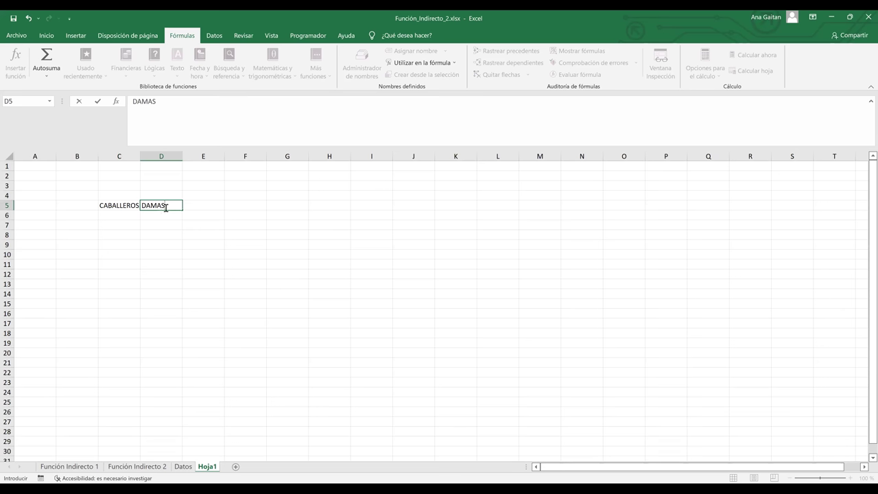
key(Tab)
text(NIÑOS)
key(Left)
Step: List Pantalones, Camisas and Zapatos under CABALLEROS in C6:C8
key(Left)
key(Down)
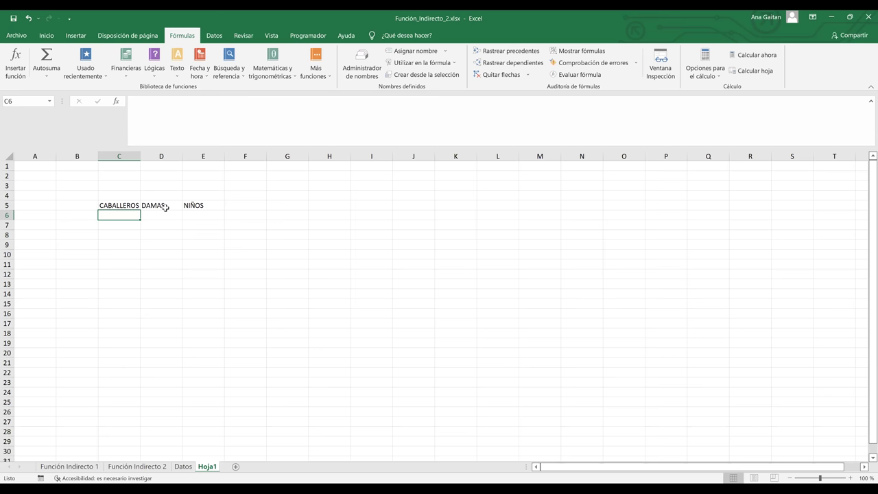
text(Polo)
key(BackSpace)
key(BackSpace)
key(BackSpace)
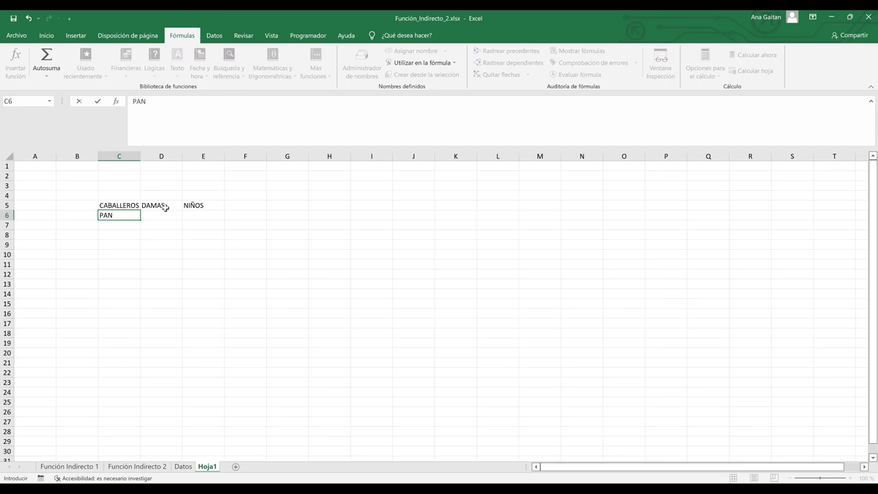
text(antalones)
key(Return)
text(Ca)
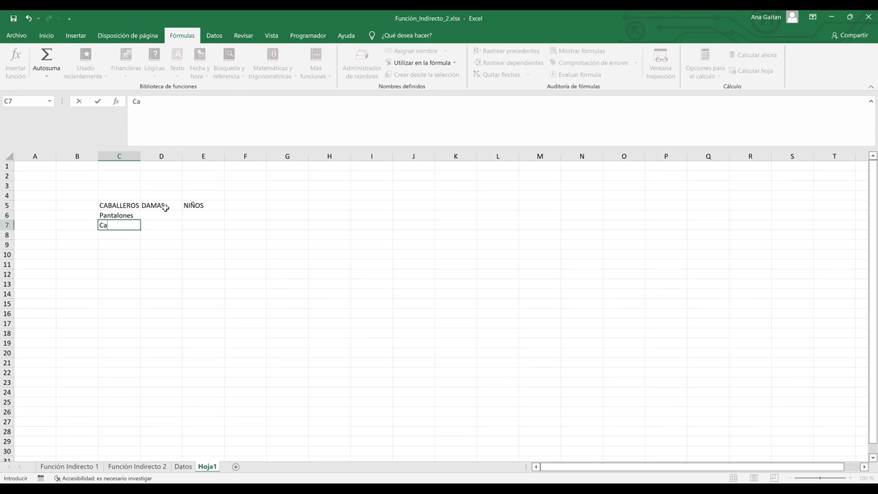
text(misas)
key(Return)
text(Za)
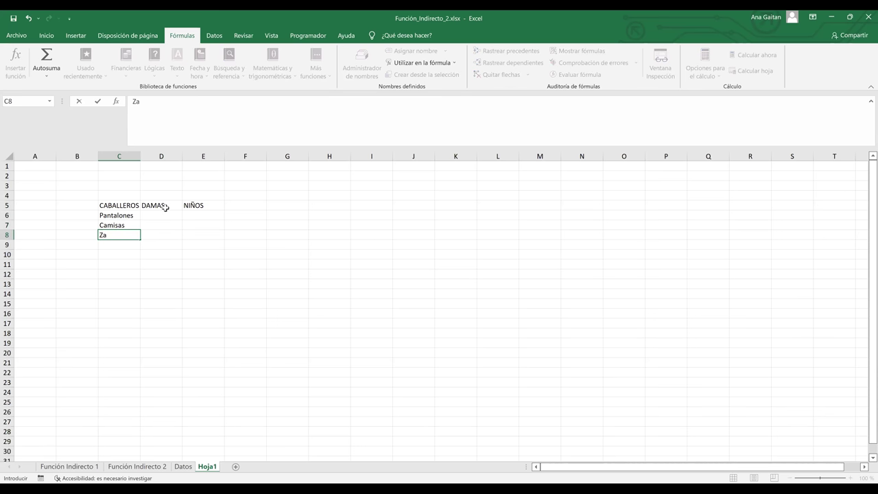
text(patos)
Step: List Blusas, Vestidos and Zapatos under DAMAS in D6:D8
click(164, 212)
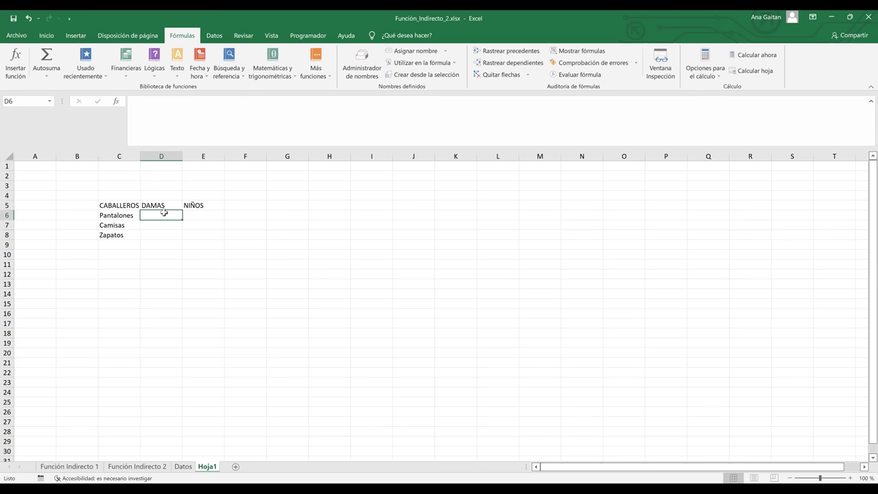
text(Bl)
text(usas)
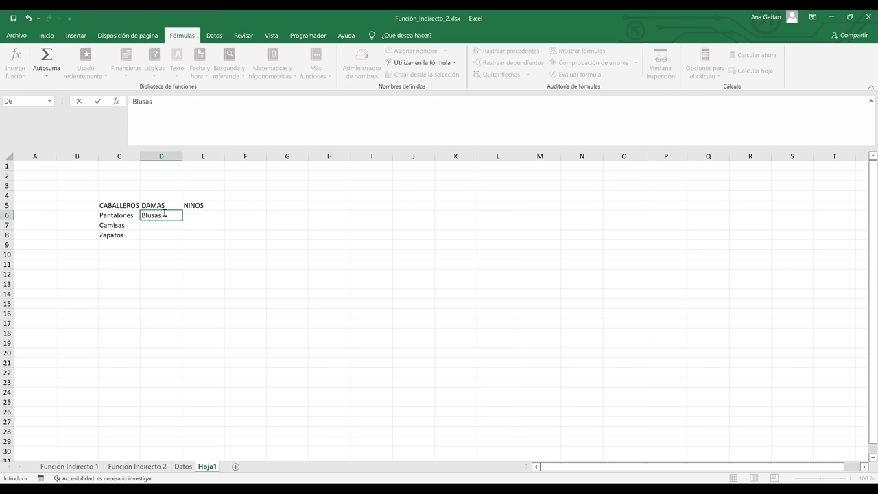
key(Return)
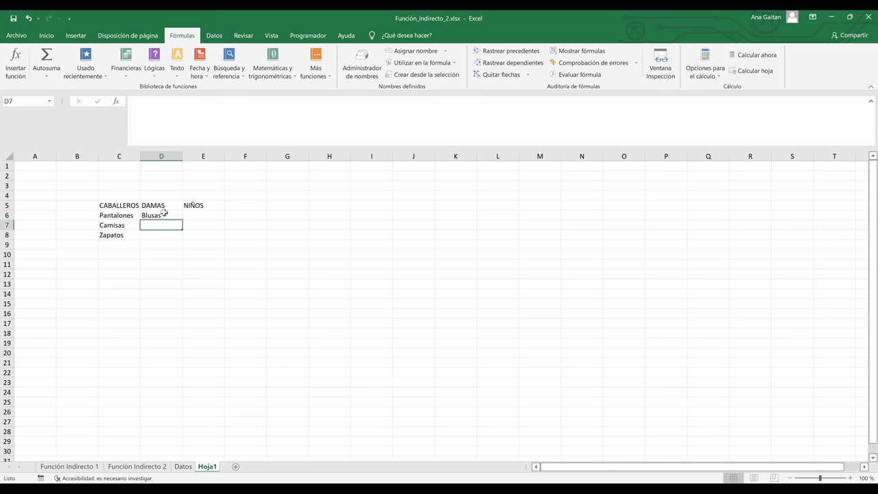
text(Vestidos)
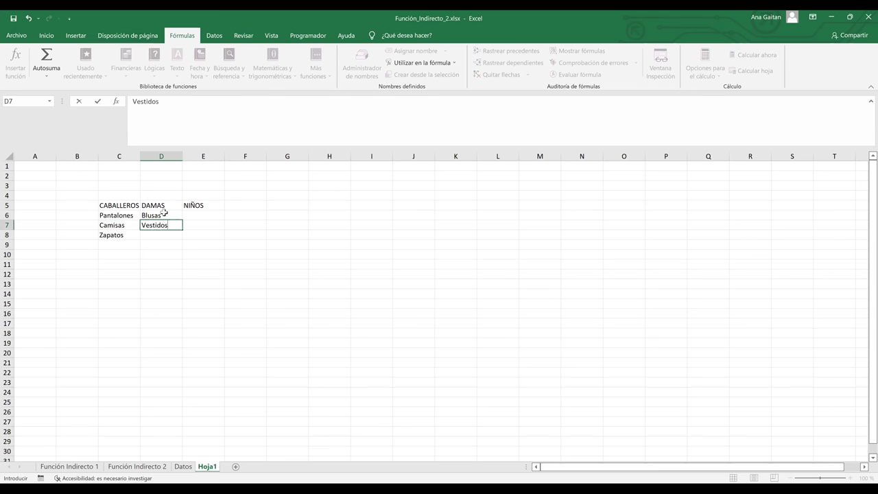
key(Return)
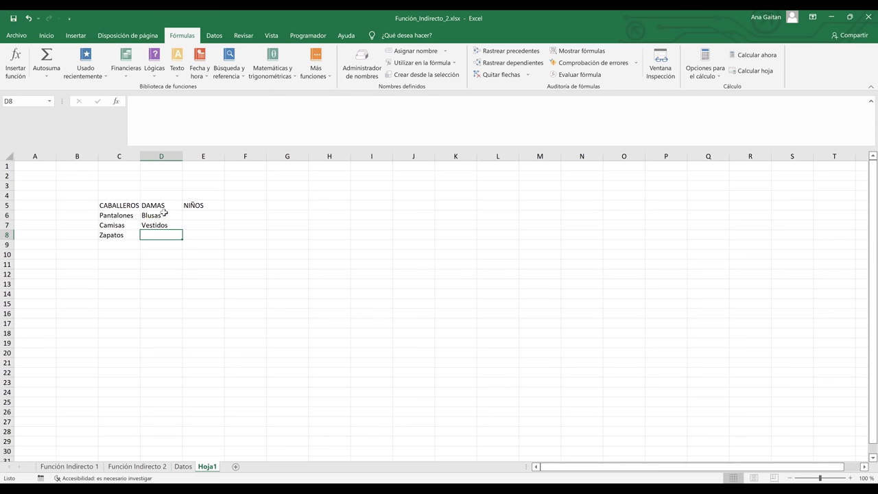
text(Za)
key(BackSpace)
text(ap)
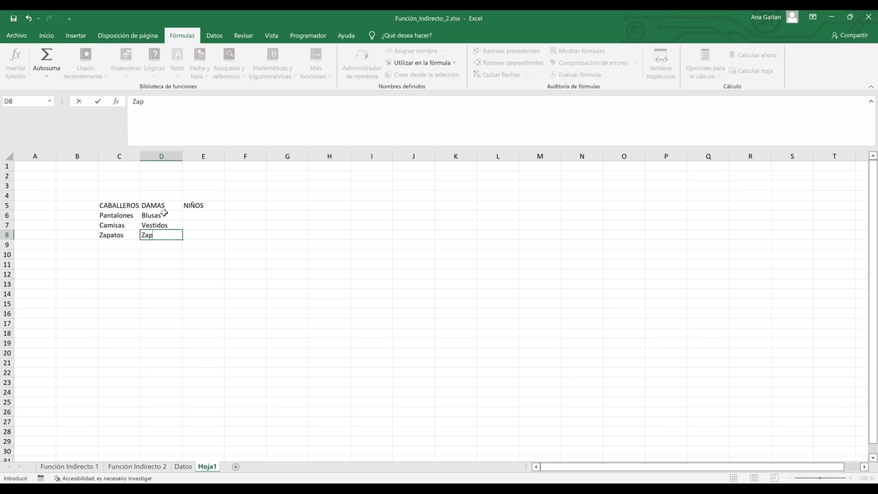
text(atos)
Step: List Playeras, Sombreros and Zapatos under NIÑOS in E6:E8
click(194, 218)
text(Pa)
key(BackSpace)
text(layeras)
key(ctrl+Return)
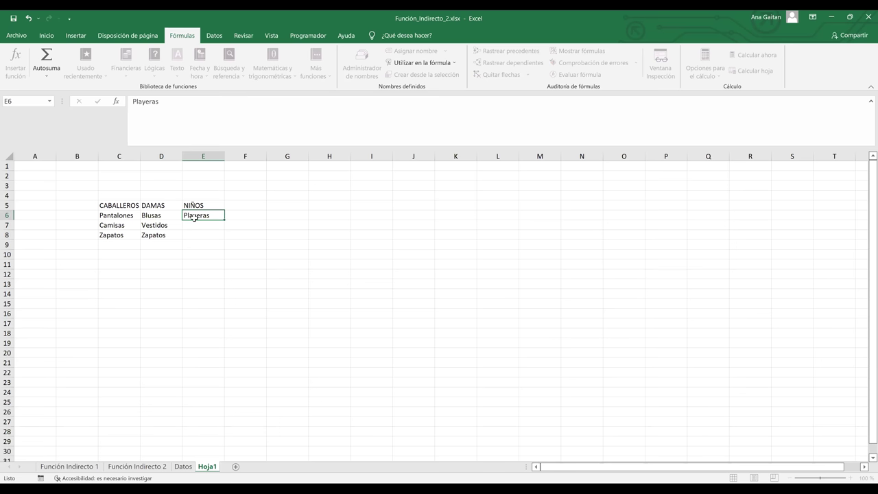
key(Return)
text(So)
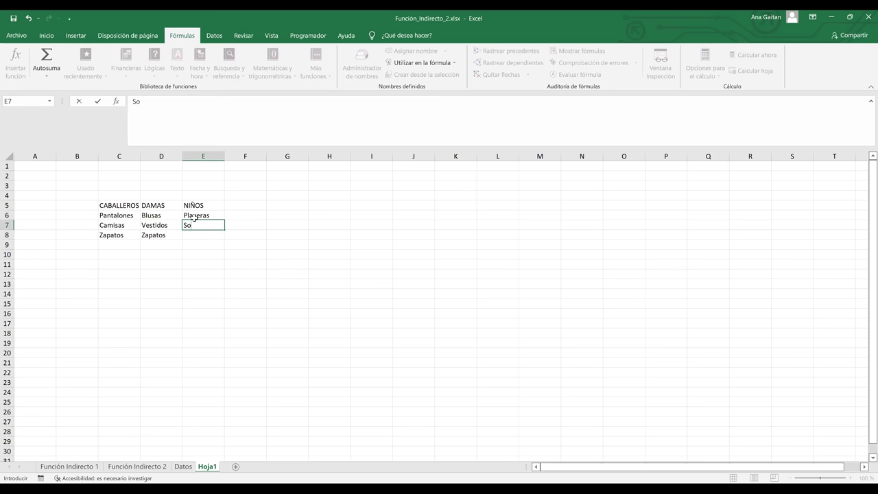
text(mbreros)
key(Return)
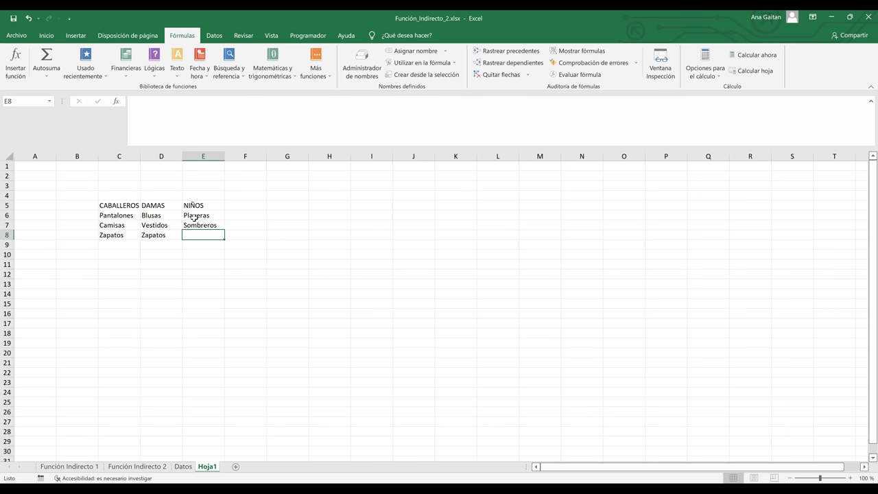
text(Zapatos)
click(229, 255)
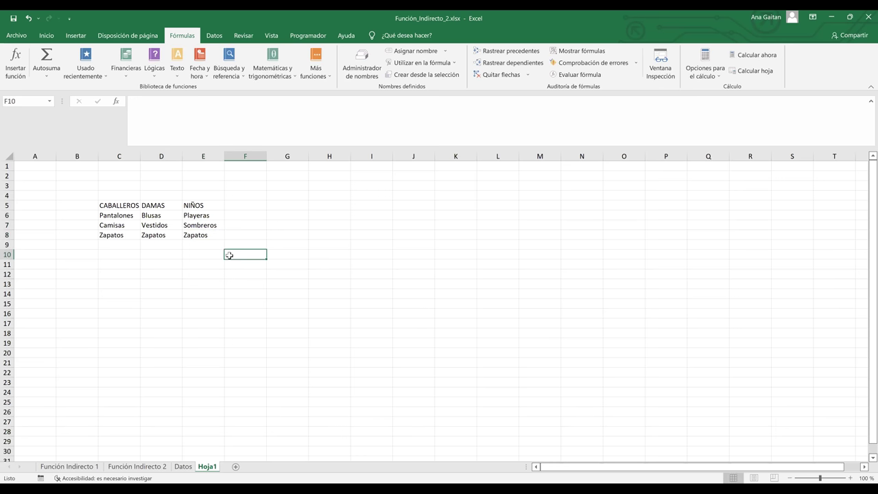
Step: Enter the labels Departamento and Productos in H5:H6 and widen column H to fit them
click(316, 208)
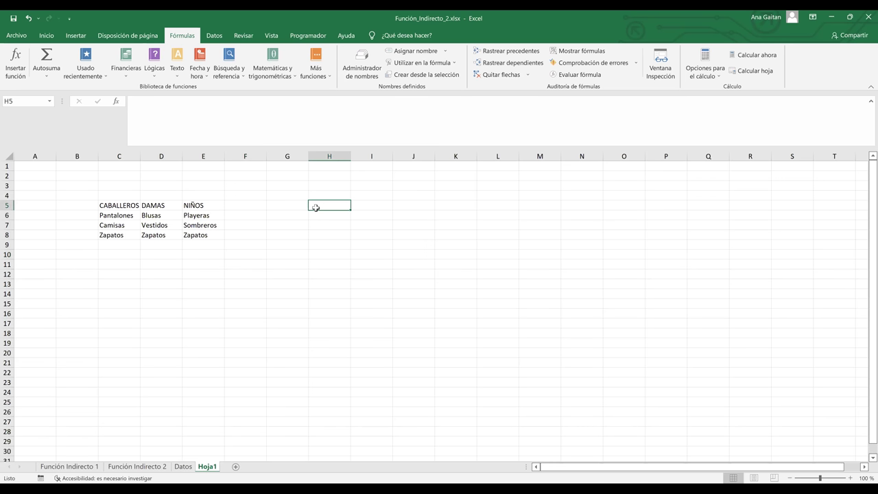
text(Departamento)
key(Return)
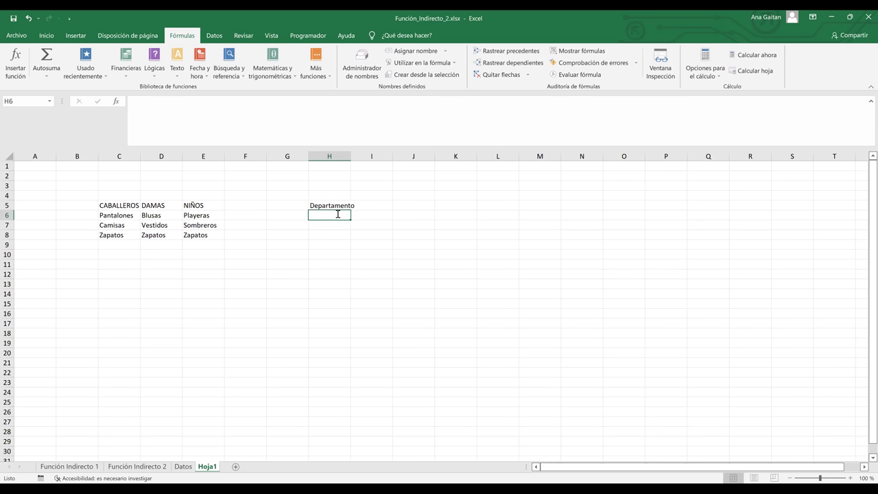
text(Productios)
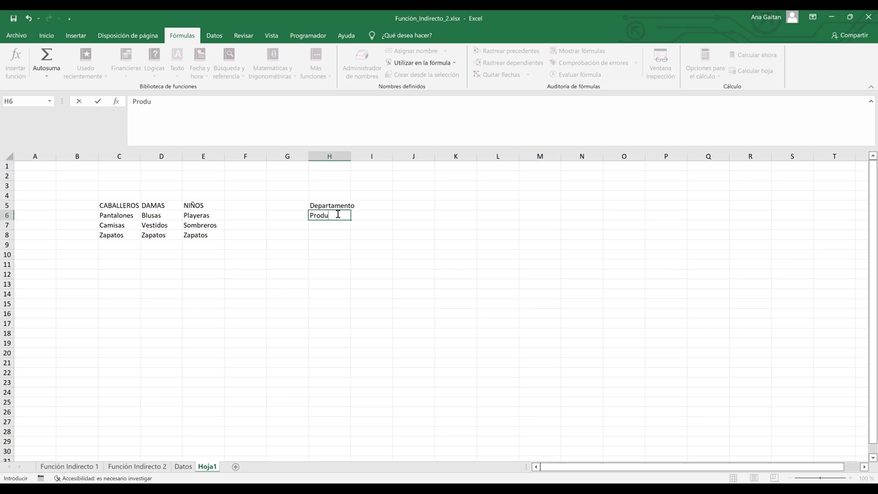
key(BackSpace)
key(BackSpace)
text(id)
text(os)
click(357, 238)
drag(371, 159, 372, 159)
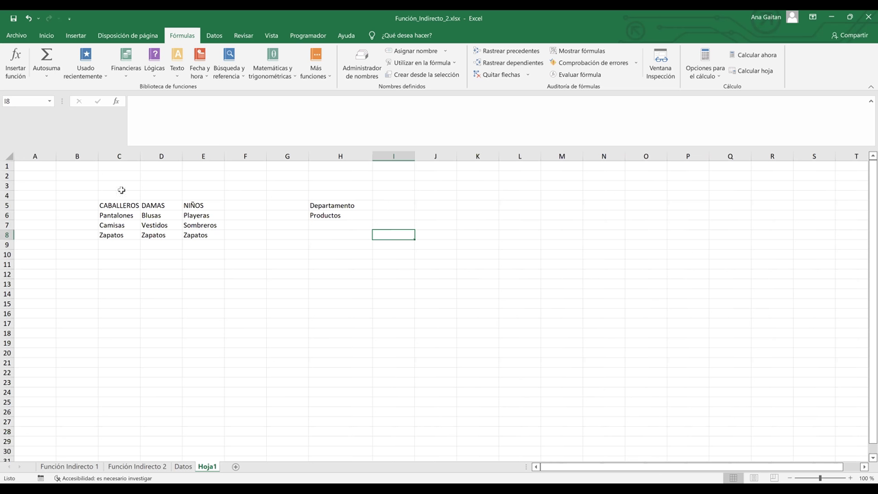
drag(111, 205, 196, 206)
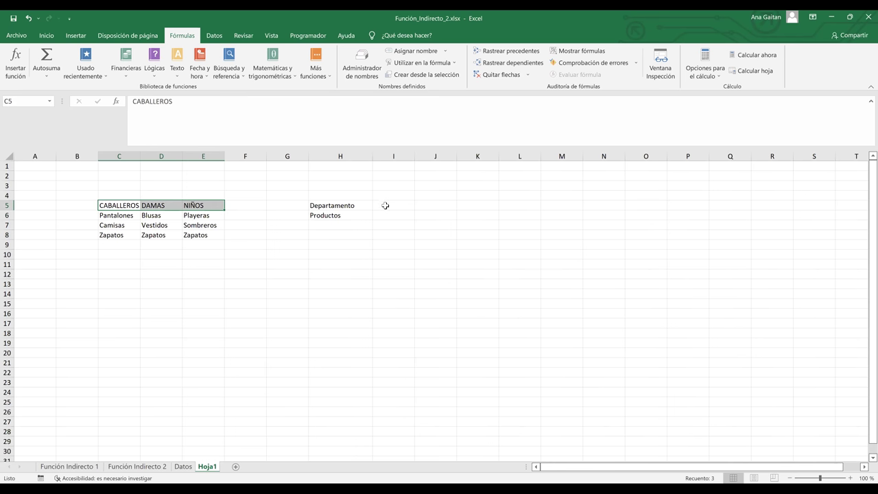
click(386, 206)
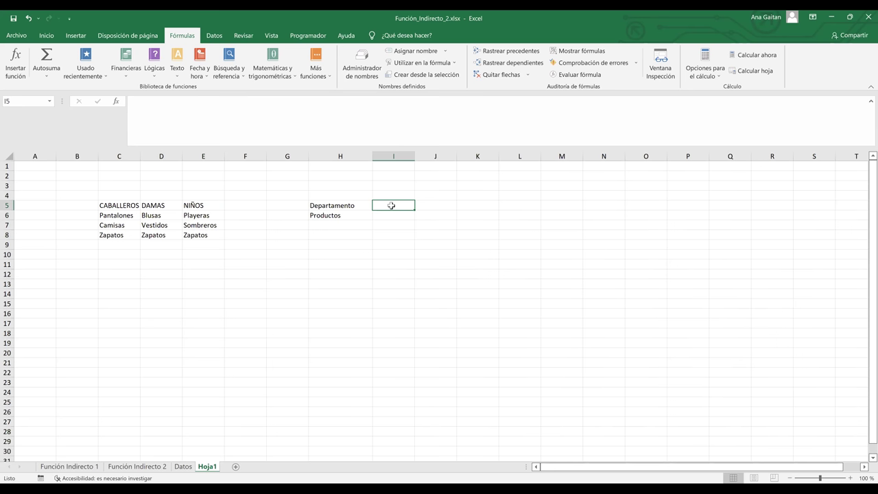
click(394, 218)
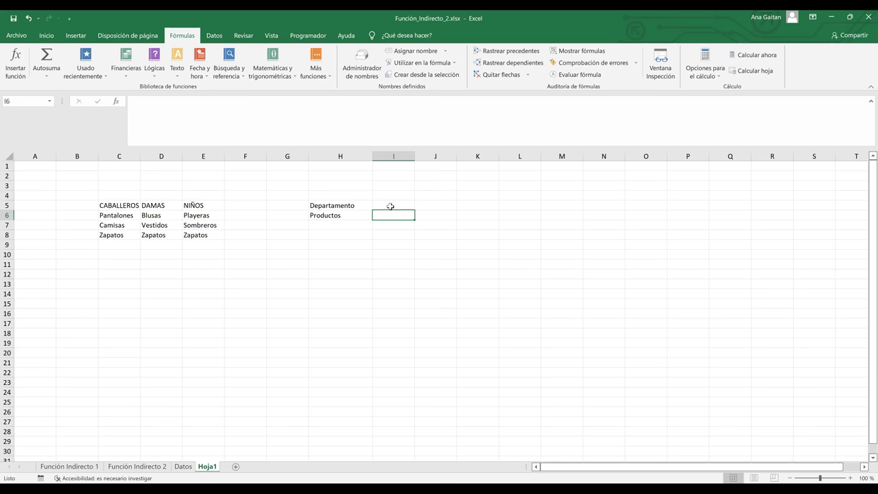
click(381, 257)
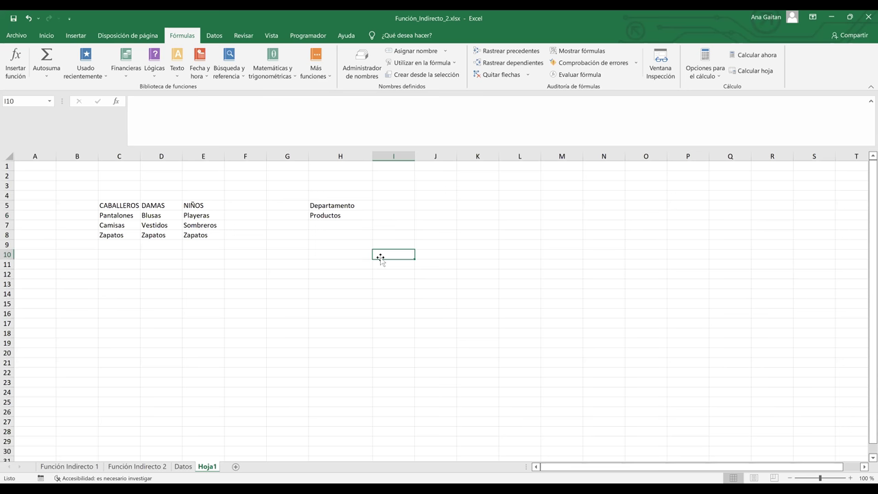
click(236, 253)
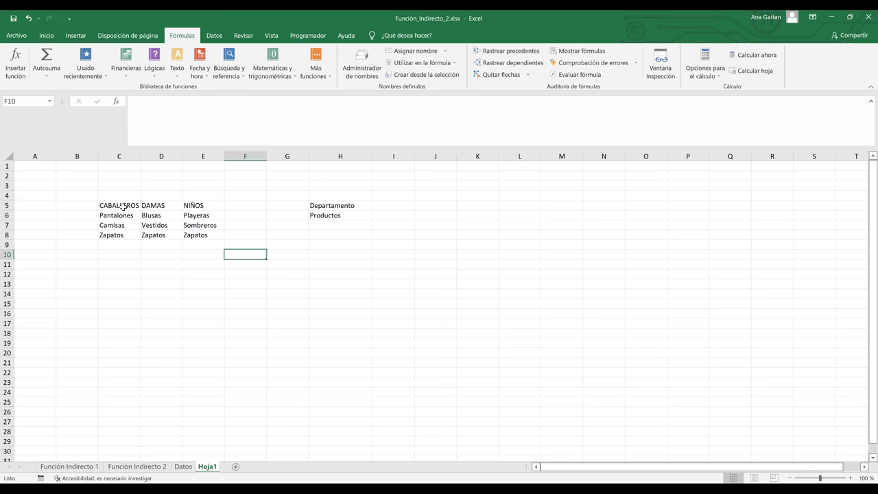
Step: Add borders to H5:I6 and fill the label cells H5:H6 with light green
drag(310, 201, 407, 216)
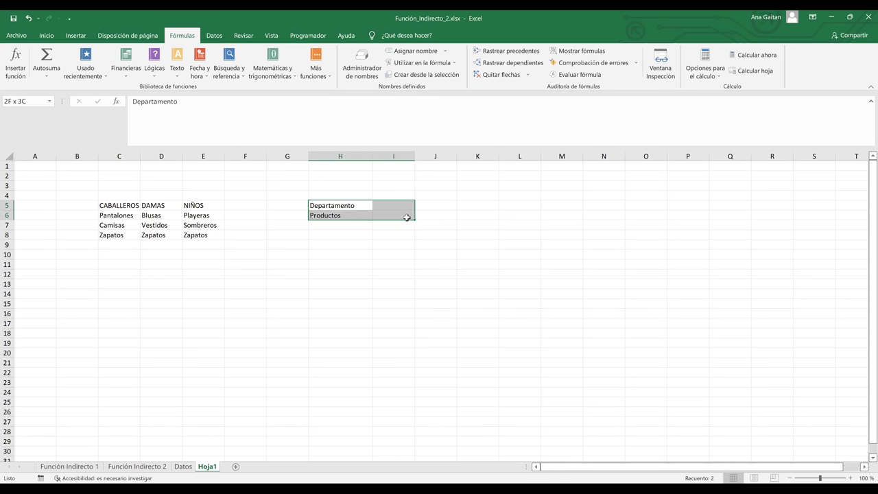
click(47, 36)
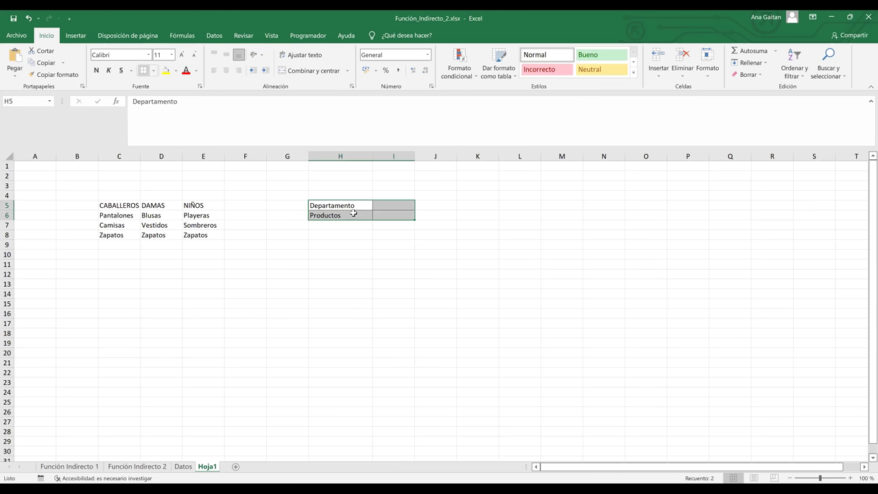
shift+click(347, 213)
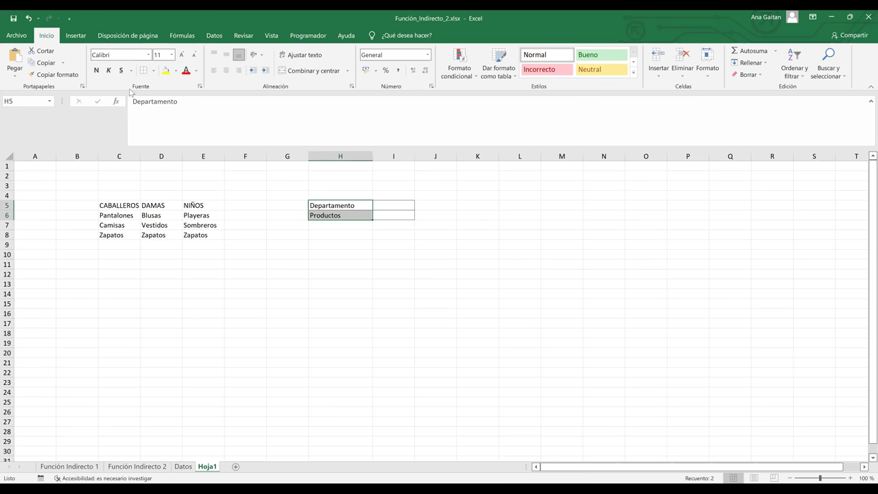
click(177, 72)
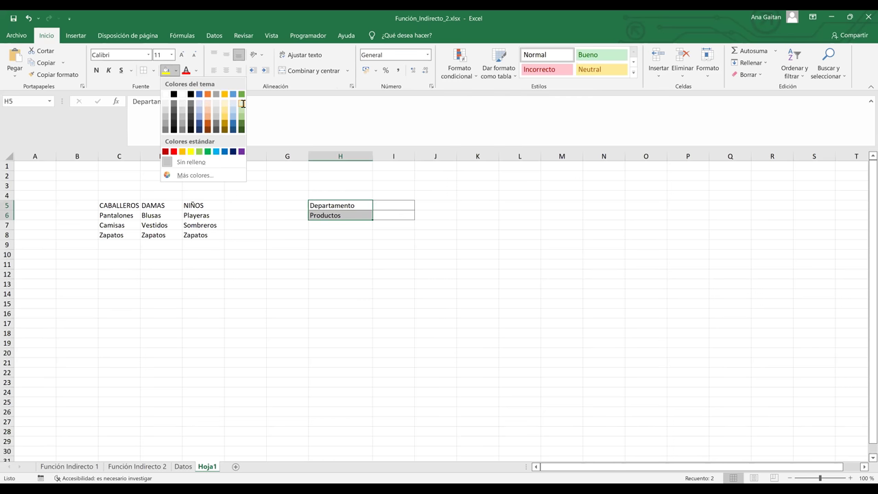
click(243, 103)
click(296, 273)
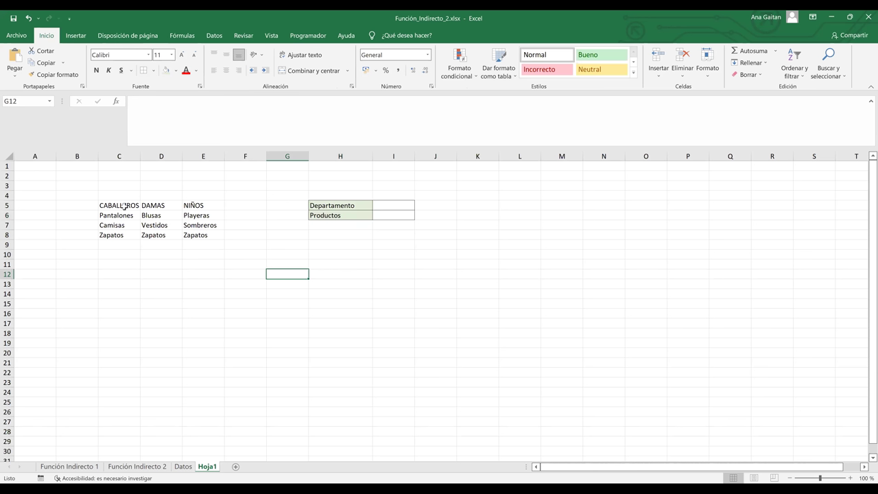
Step: Convert the CABALLEROS list in C5:C8 into a table with headers
drag(124, 206, 126, 233)
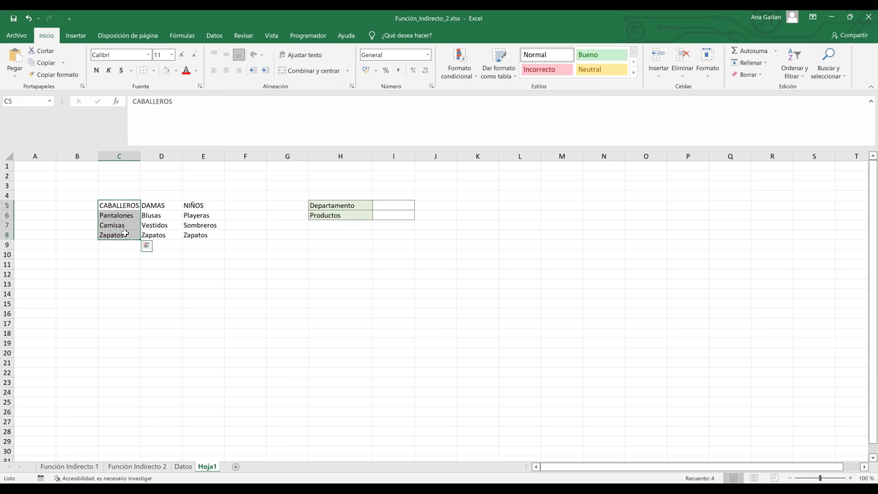
key(ctrl+t)
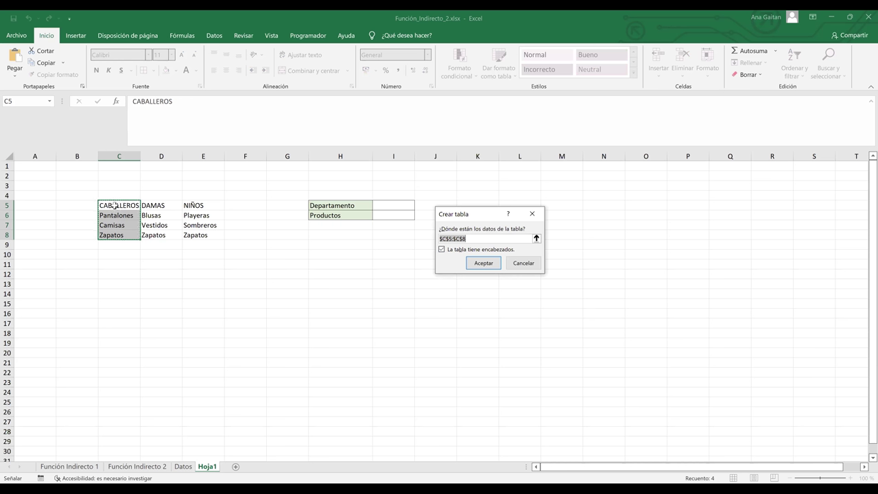
click(493, 266)
click(491, 263)
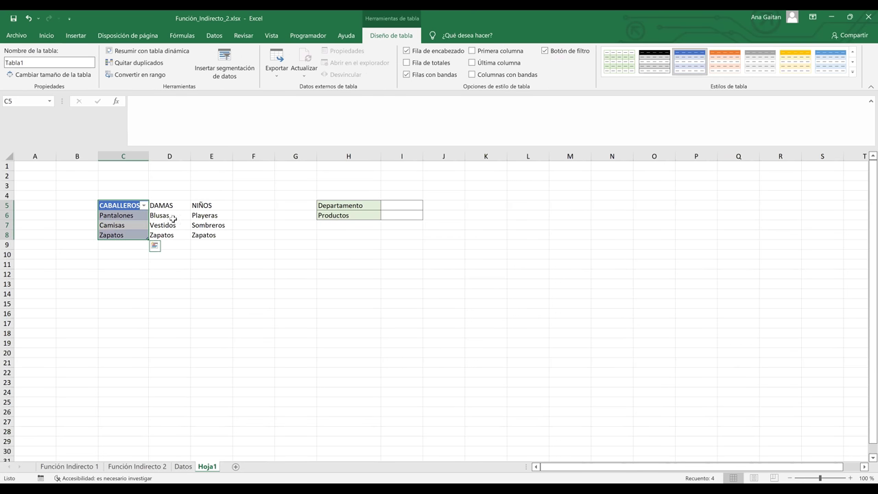
Step: Convert the DAMAS list in D5:D8 into its own table with headers
drag(170, 205, 176, 238)
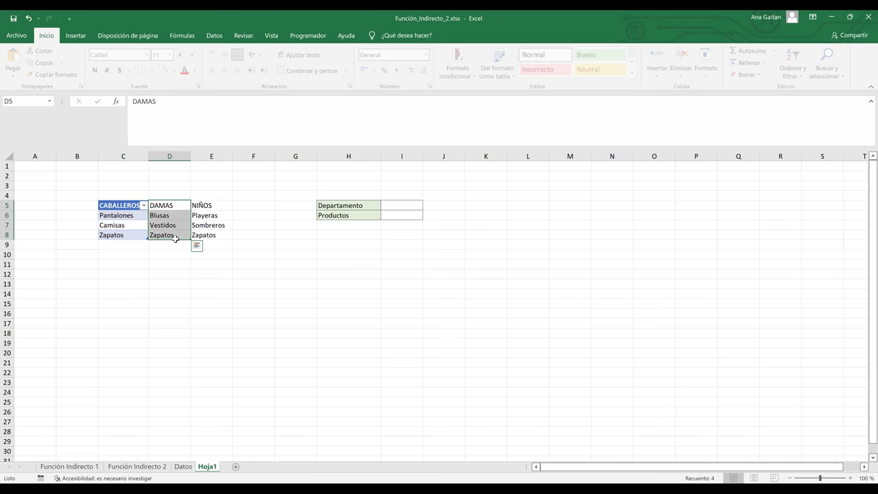
key(ctrl+t)
click(484, 263)
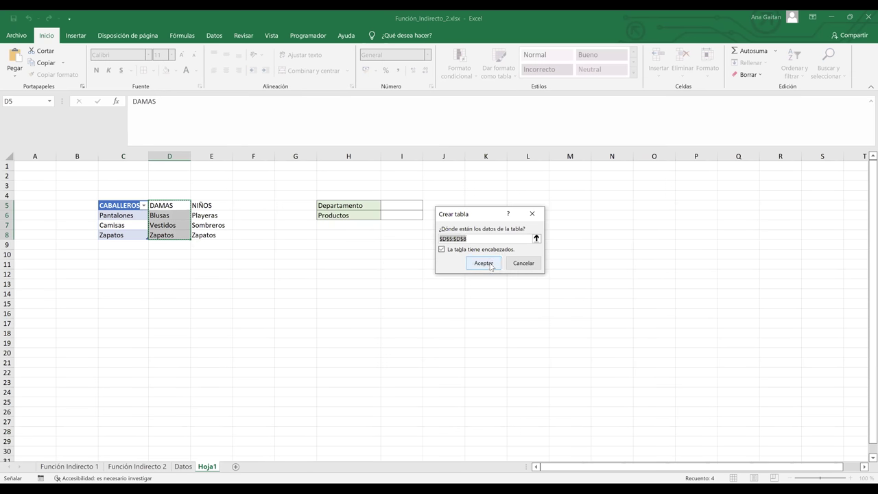
Step: Convert the NIÑOS list in E5:E8 into a separate table with headers
drag(213, 205, 213, 242)
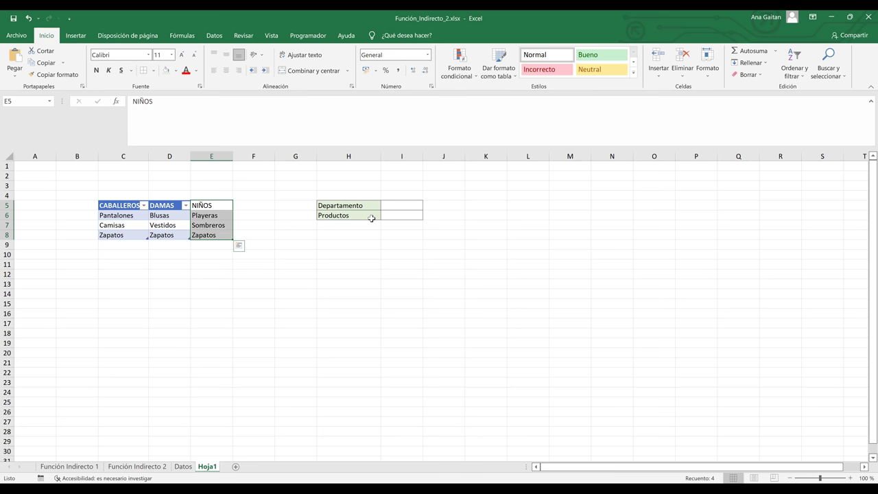
key(ctrl+t)
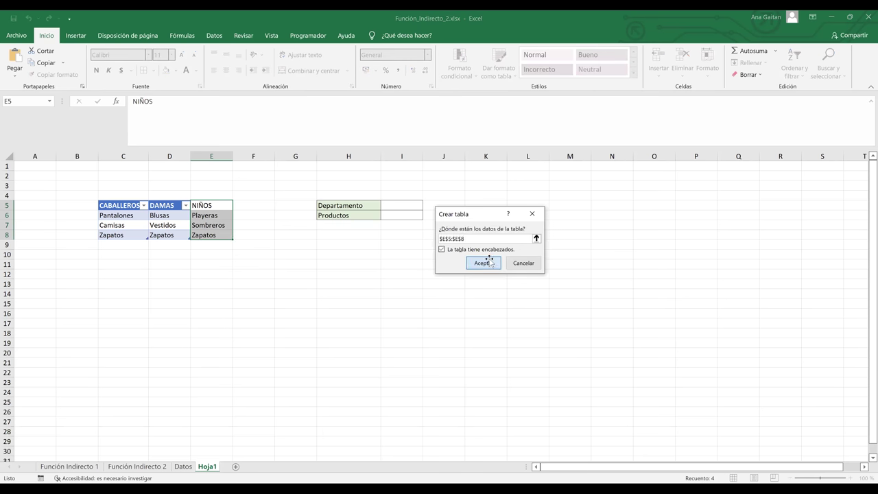
click(484, 263)
click(490, 255)
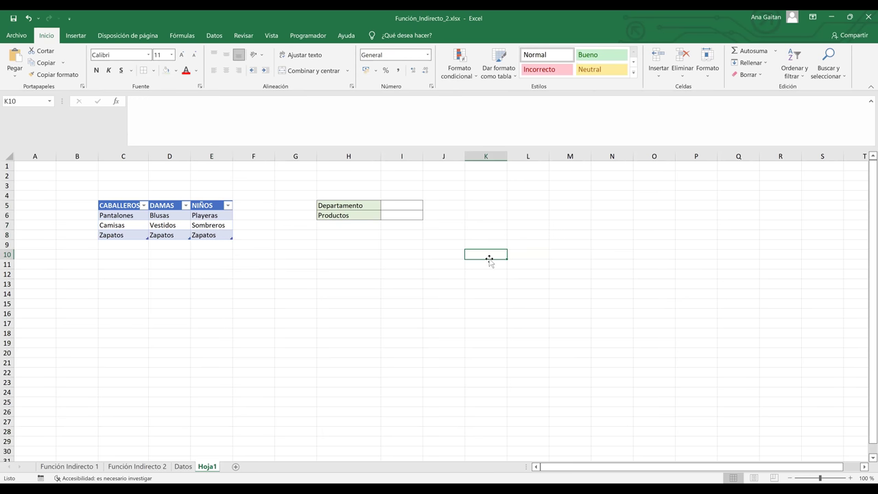
Step: Widen columns C, D and E so the three table headers fit beside their filter arrows
click(489, 322)
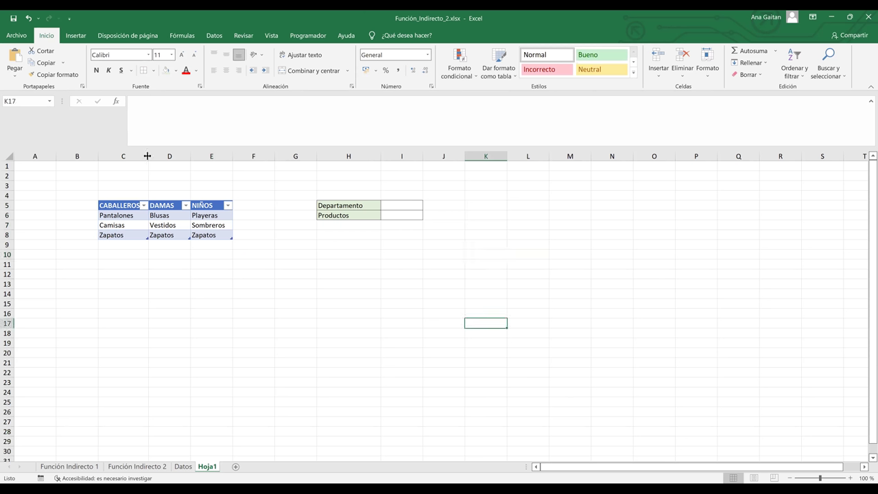
drag(162, 159, 275, 162)
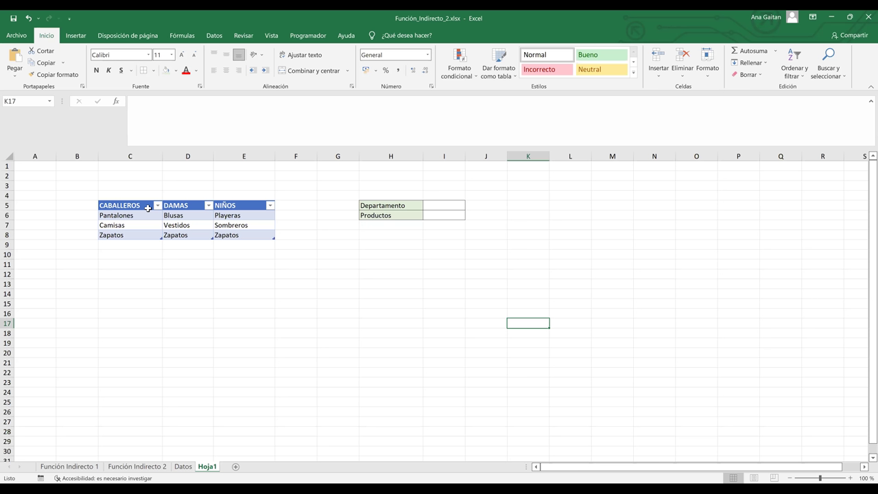
click(135, 267)
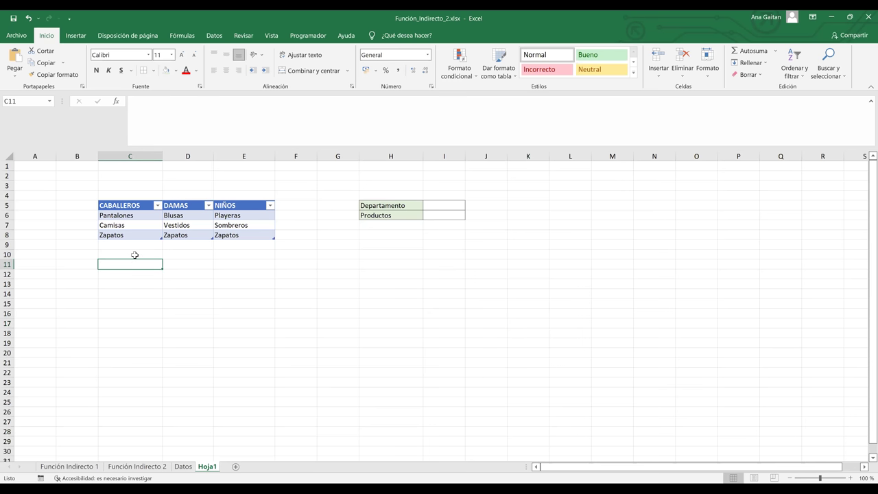
click(137, 217)
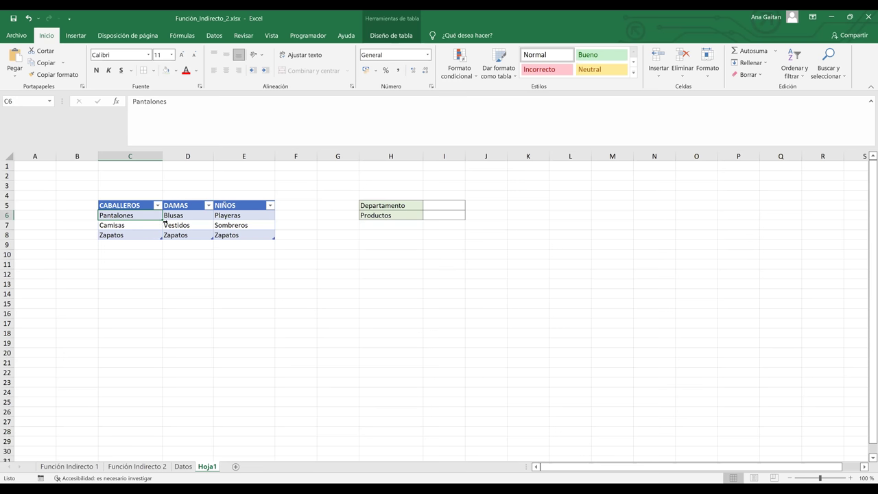
click(166, 224)
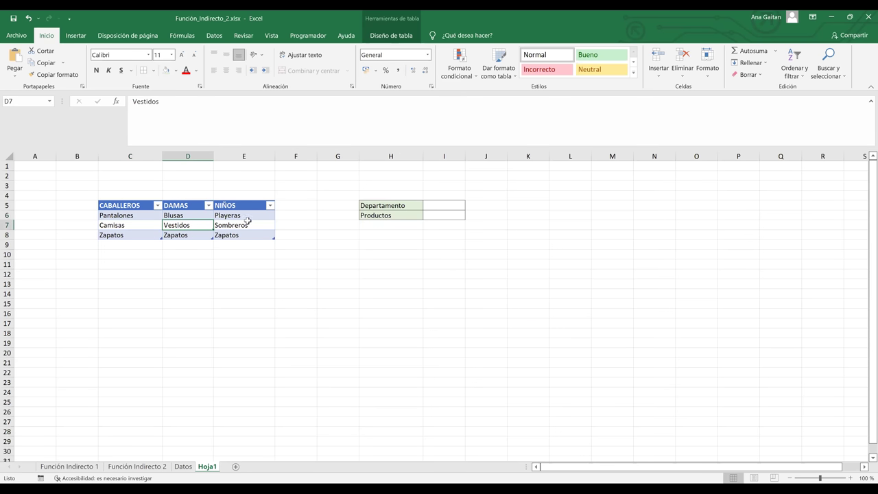
click(126, 217)
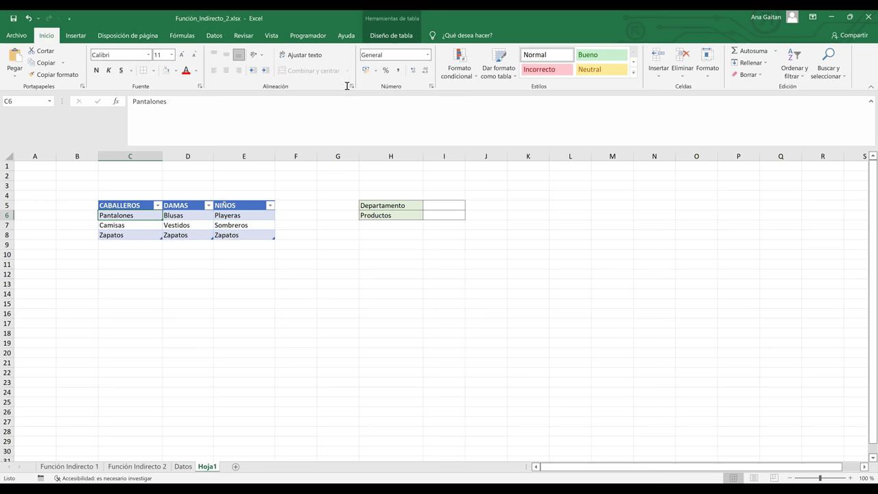
Step: Rename the table Tabla1, which covers C6:C8, as Caballeros in the workbook's defined names
click(182, 35)
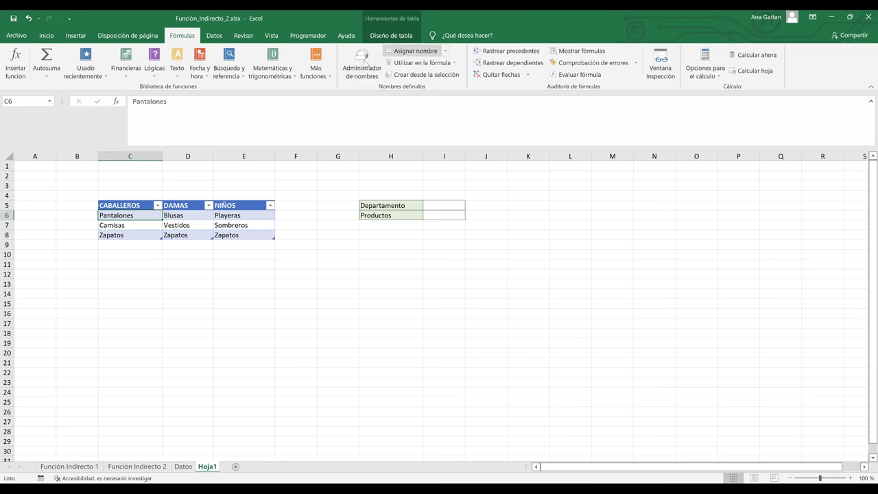
click(364, 63)
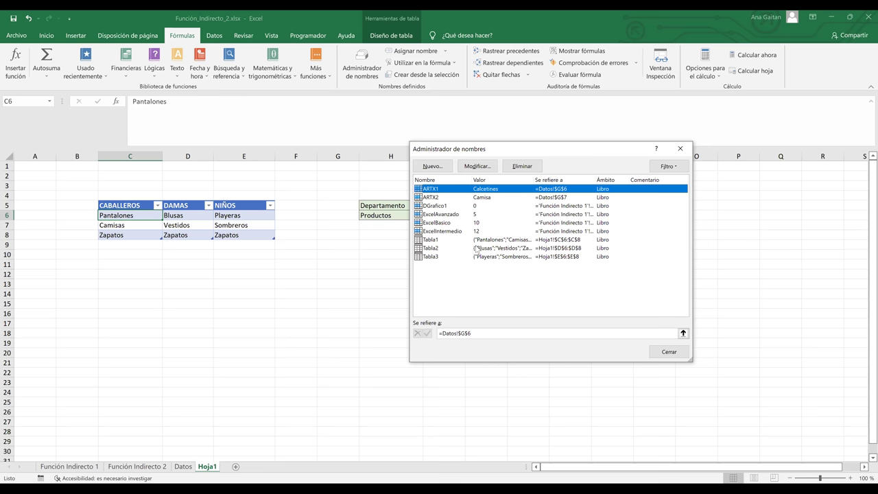
click(427, 241)
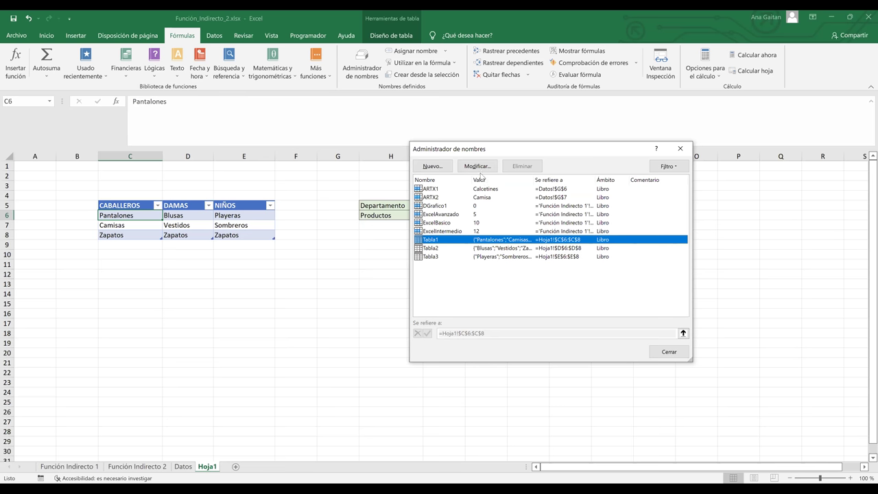
click(477, 167)
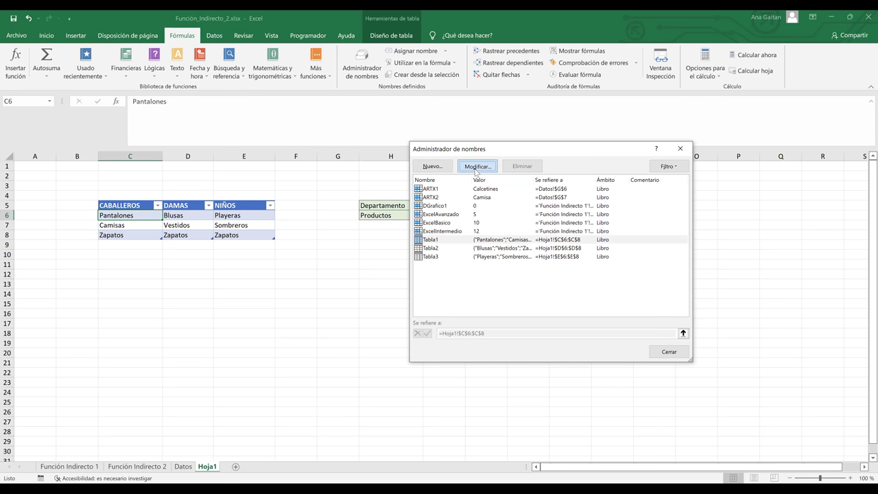
key(BackSpace)
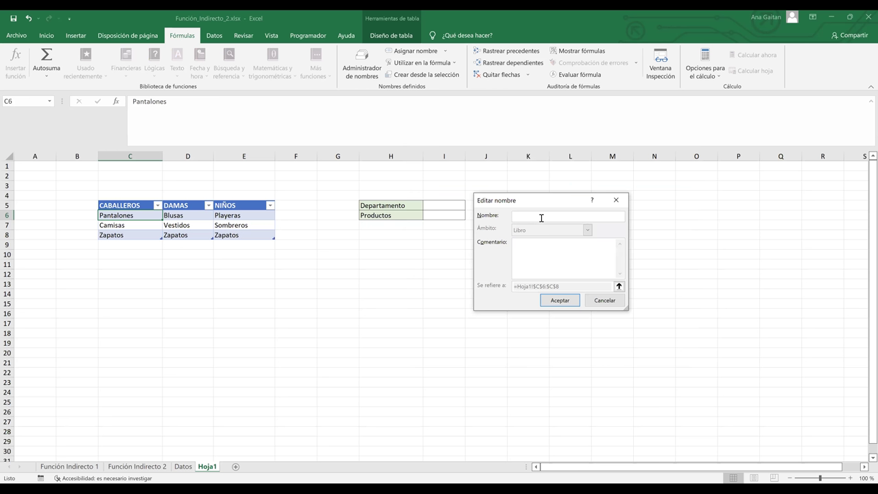
text(Caballeros)
click(562, 306)
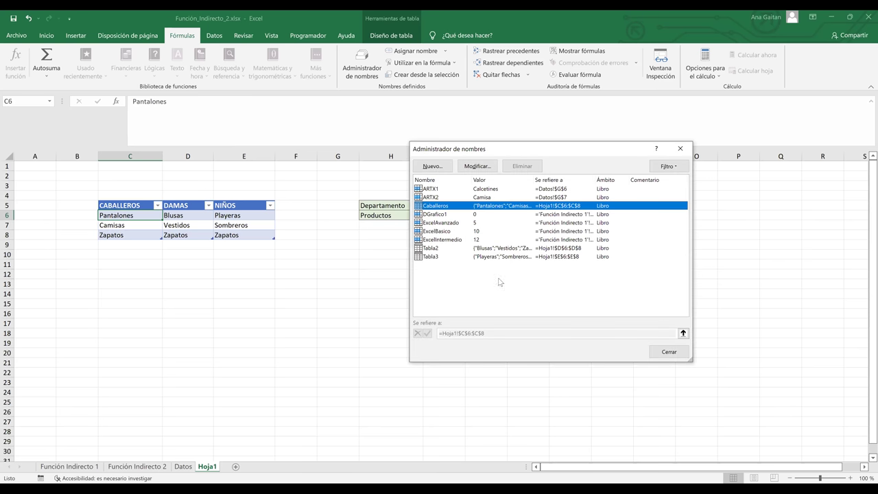
Step: Rename the table Tabla2, which covers D6:D8, as Damas
click(436, 248)
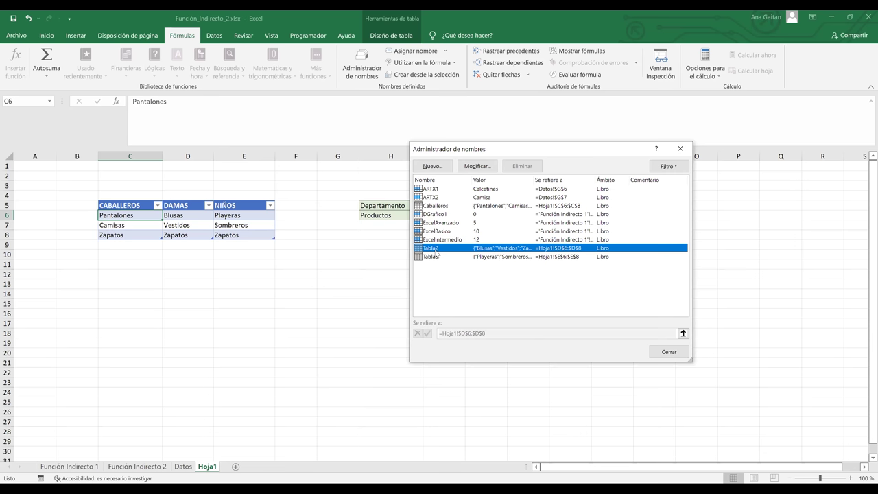
click(478, 166)
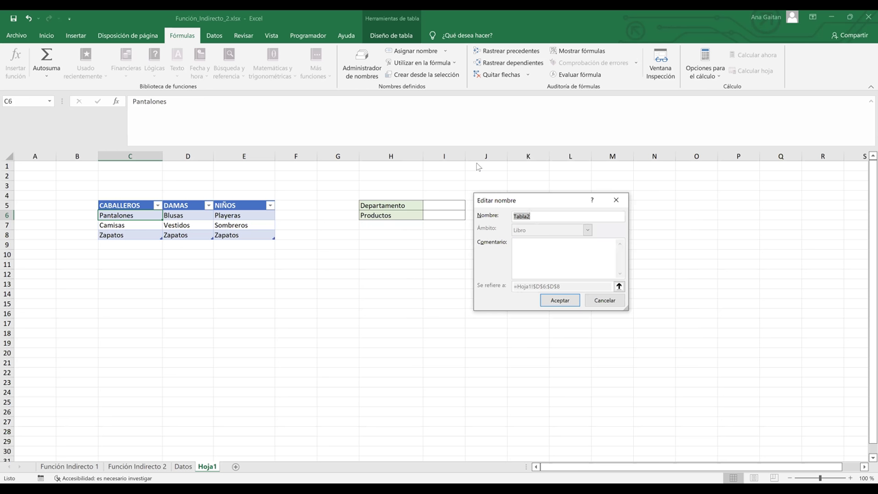
text(Damas)
click(560, 300)
Step: Rename the table Tabla3, which covers E6:E8, as Niños and close the name manager
click(427, 257)
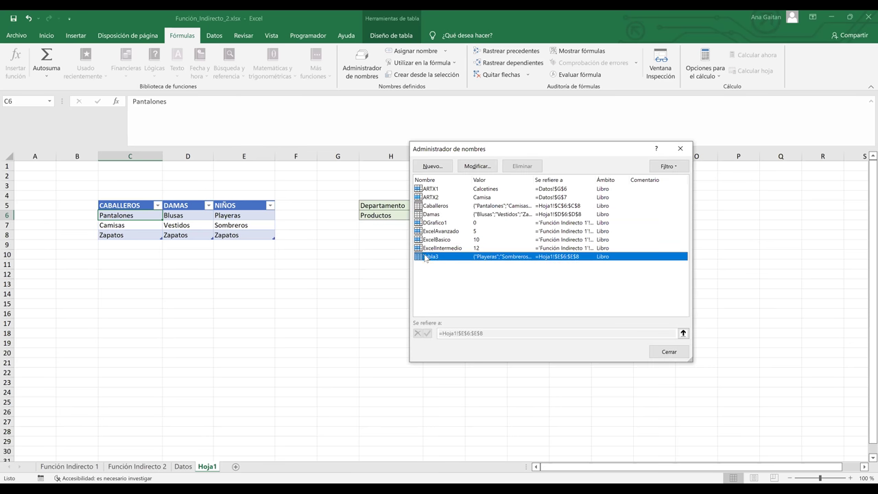
click(480, 167)
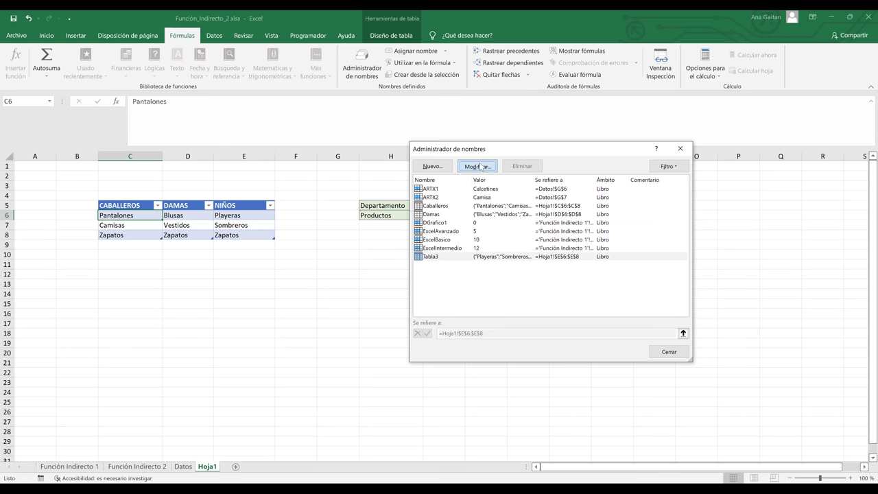
text(Niños)
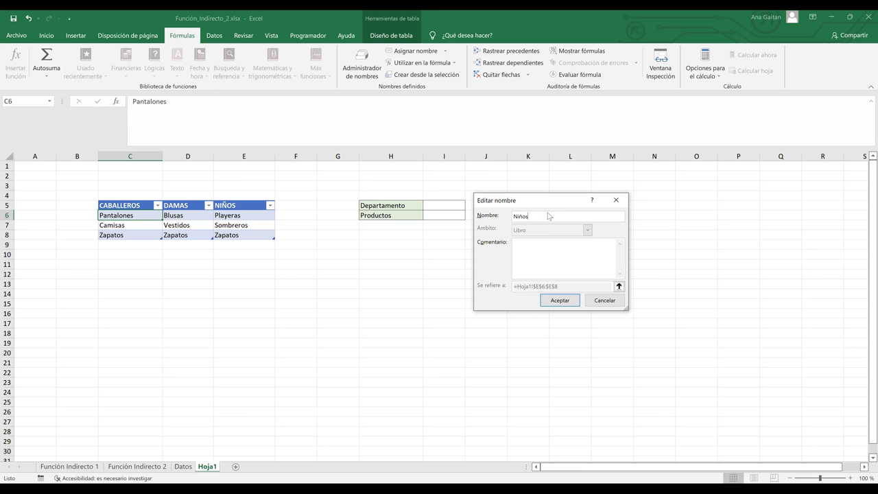
click(567, 305)
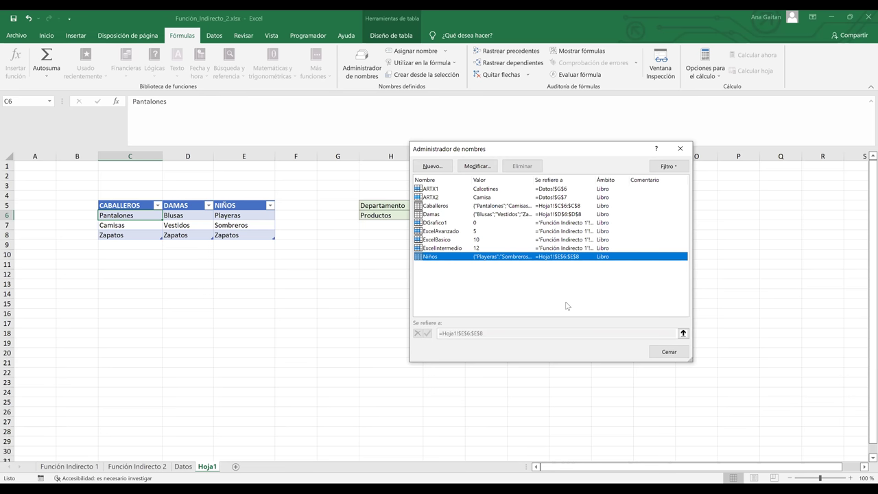
key(Escape)
click(492, 298)
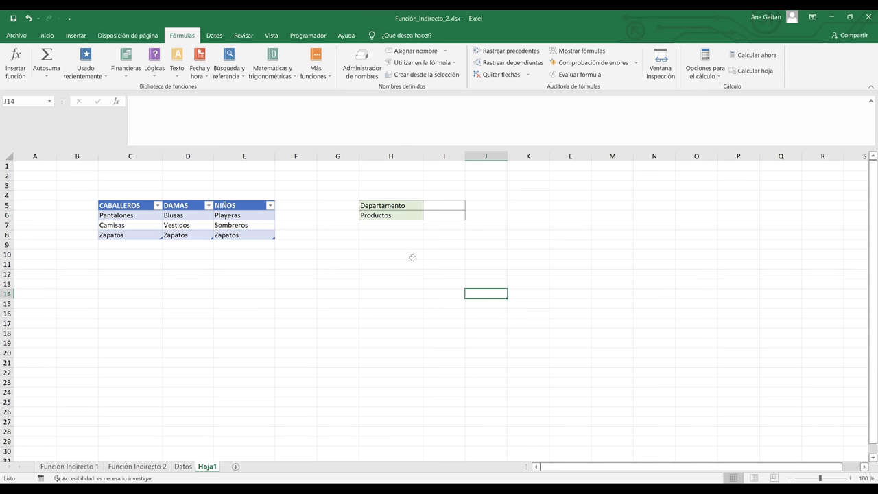
Step: Add a list data validation to the Departamento cell I5, using the table headers in C5:E5 as its source
click(439, 206)
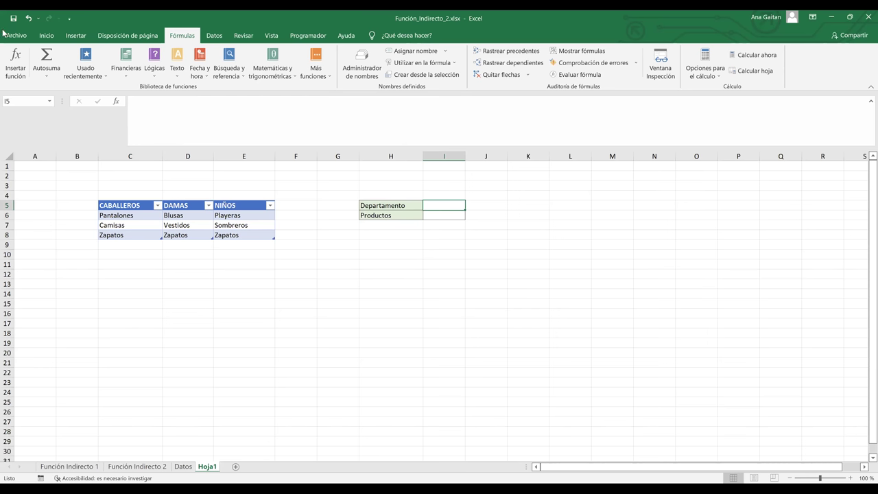
click(215, 36)
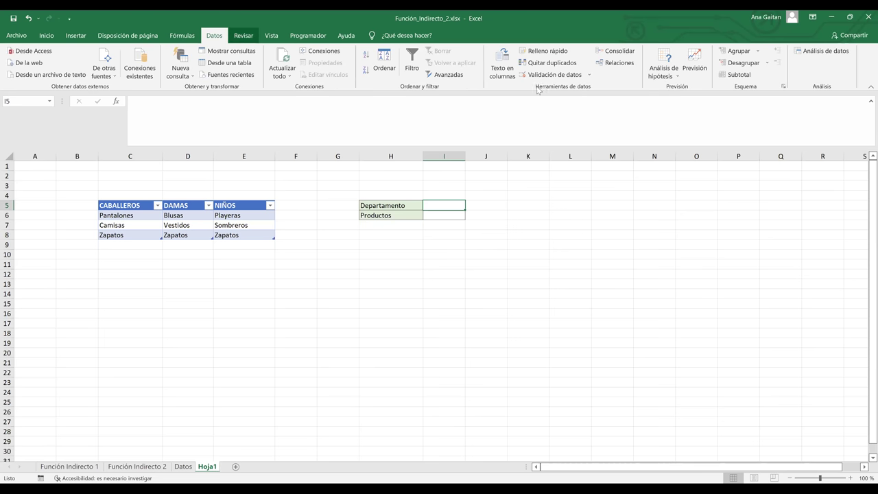
click(574, 77)
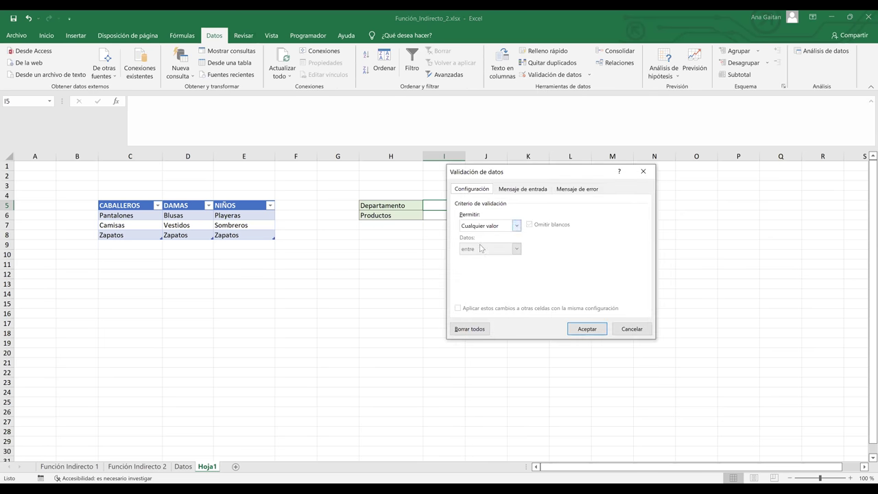
click(487, 226)
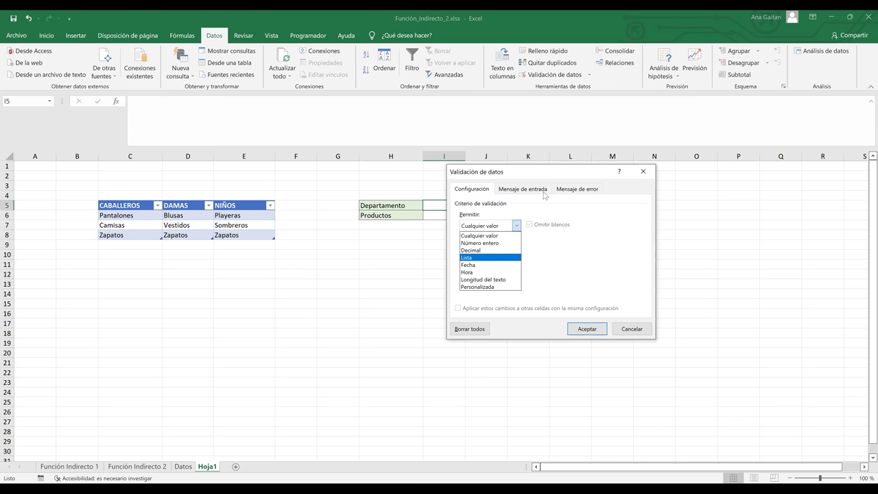
key(Return)
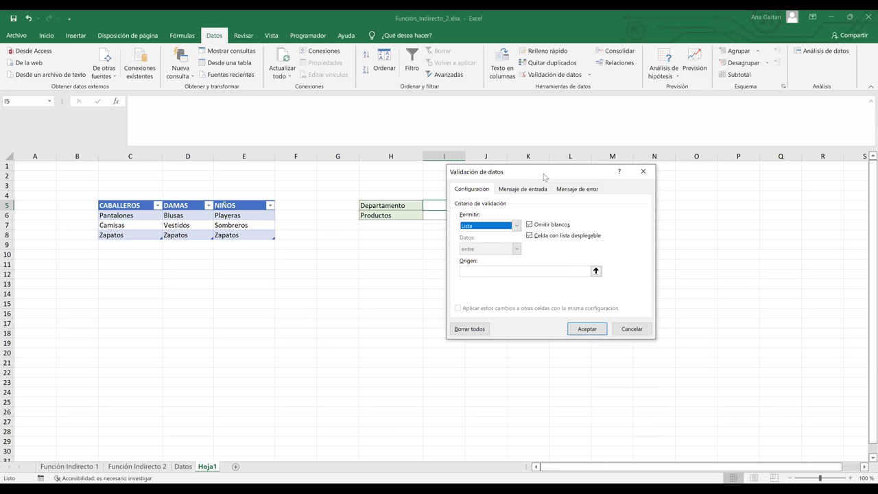
click(568, 240)
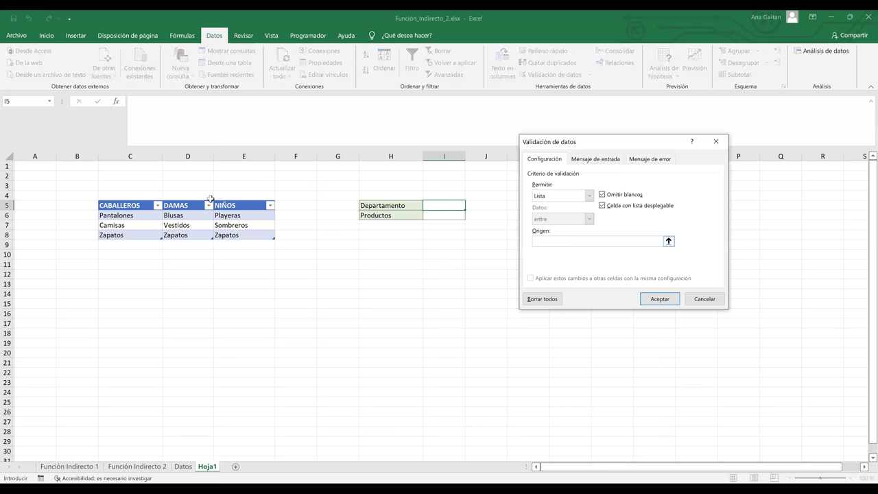
click(126, 206)
drag(199, 203, 231, 204)
click(658, 304)
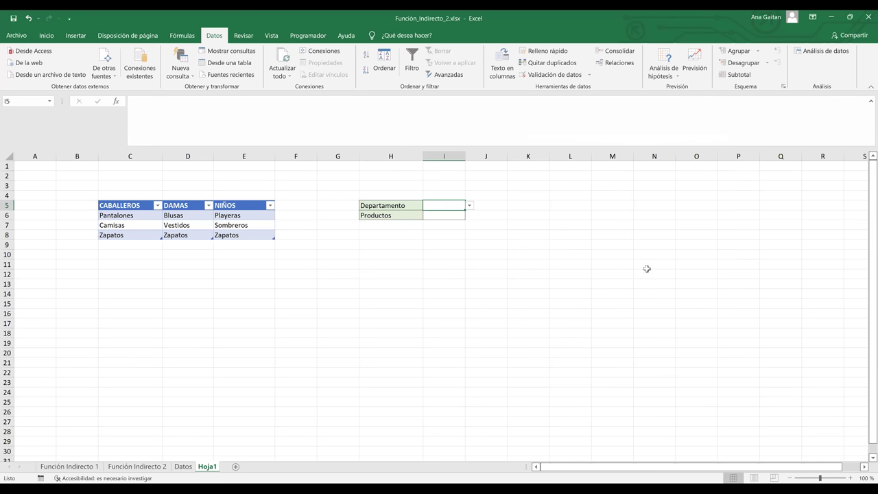
Step: Pick NIÑOS as the department in I5 and go through that department's products in E6:E8
click(471, 207)
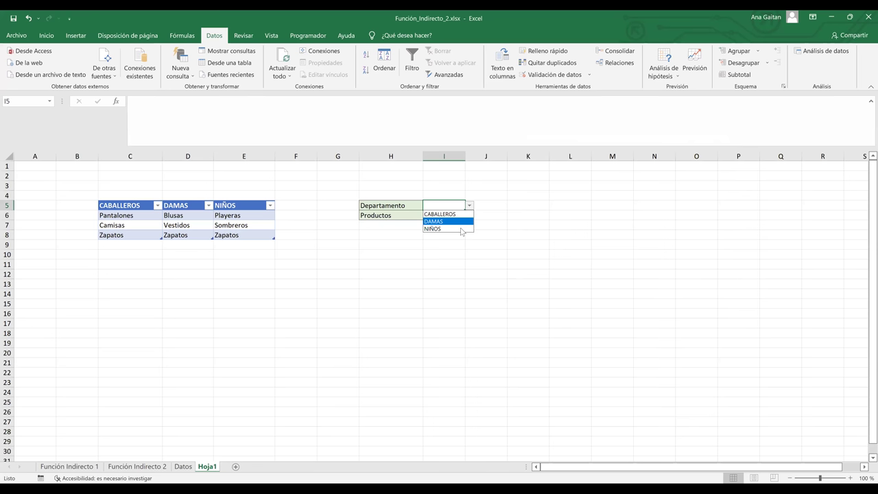
click(463, 229)
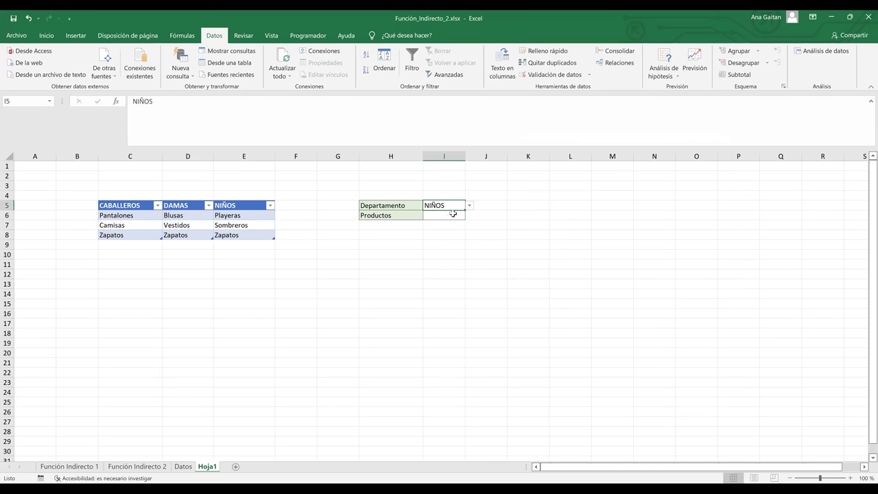
click(453, 219)
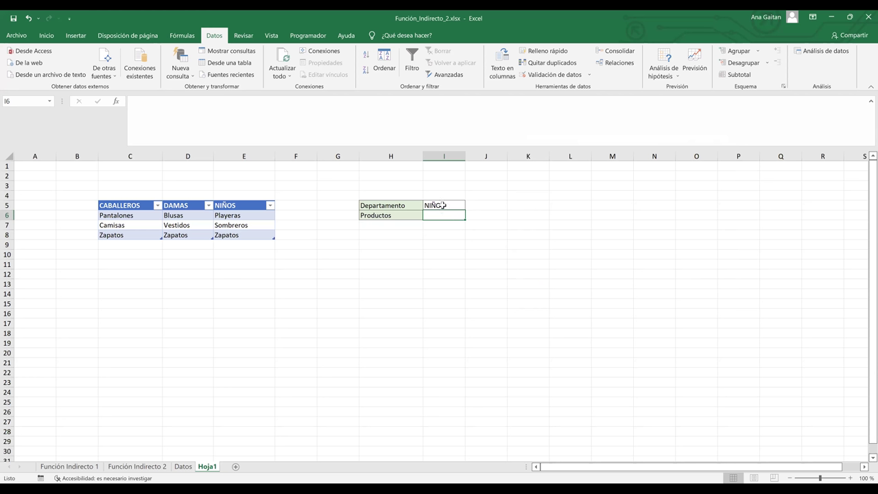
click(256, 217)
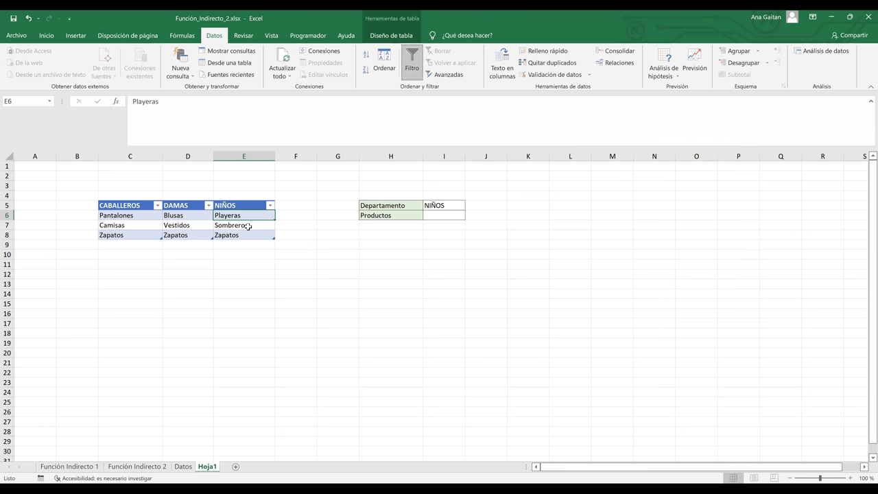
key(Down)
key(Down)
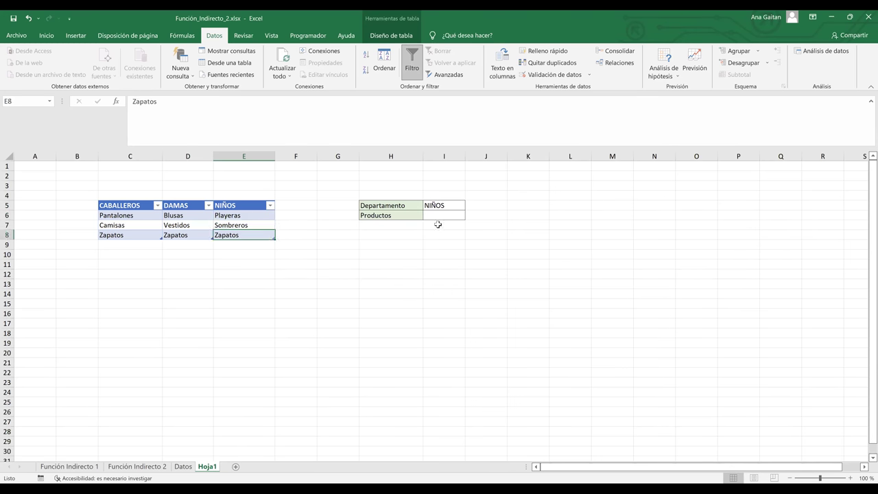
click(438, 219)
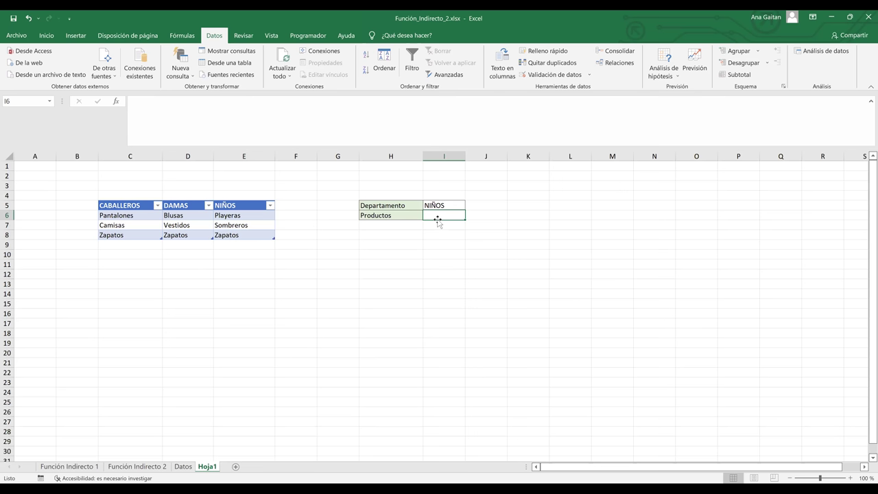
Step: Set the department in I5 to DAMAS from its list
click(458, 208)
click(470, 207)
click(457, 220)
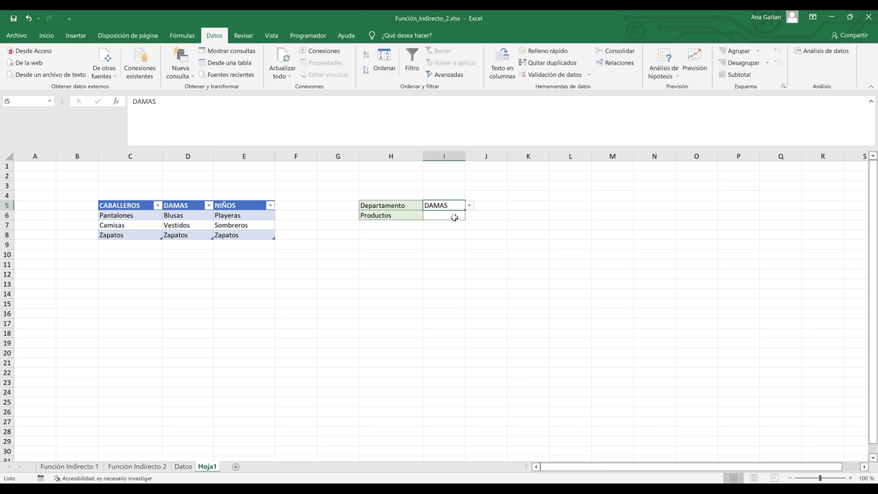
Step: Add a list data validation to the Productos cell I6, with INDIRECTO of the department cell I5 as its source
click(459, 218)
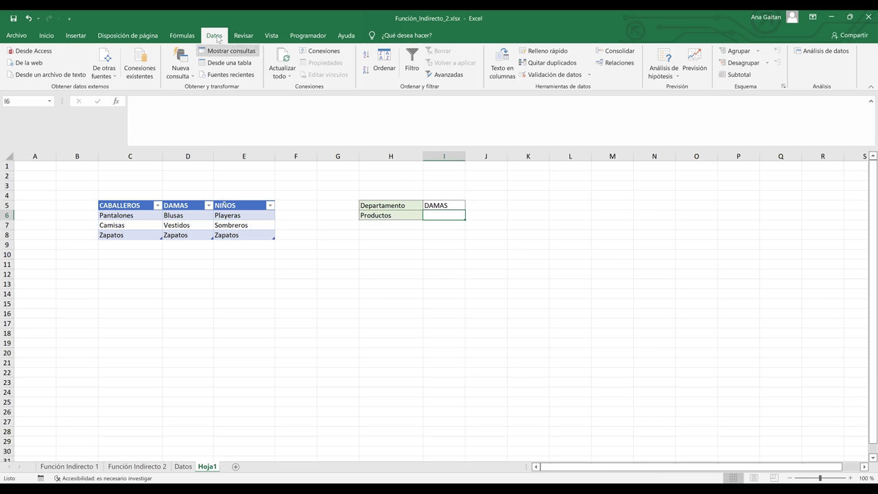
click(455, 243)
click(446, 216)
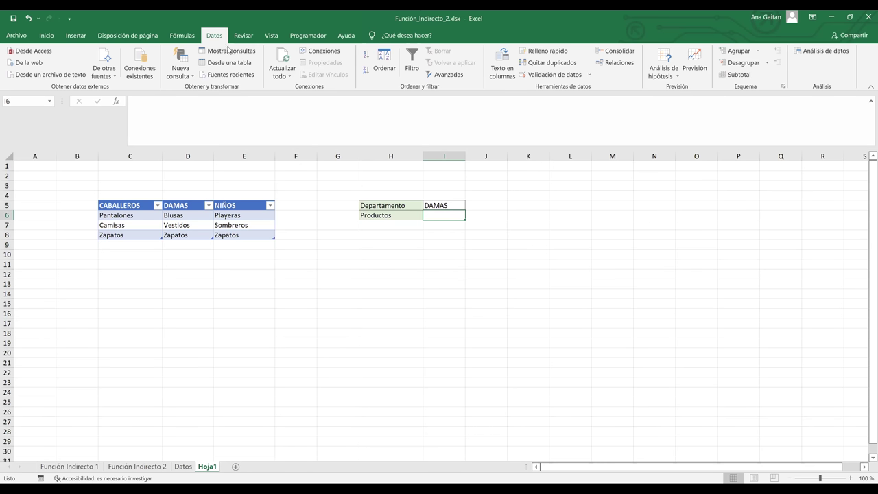
click(550, 76)
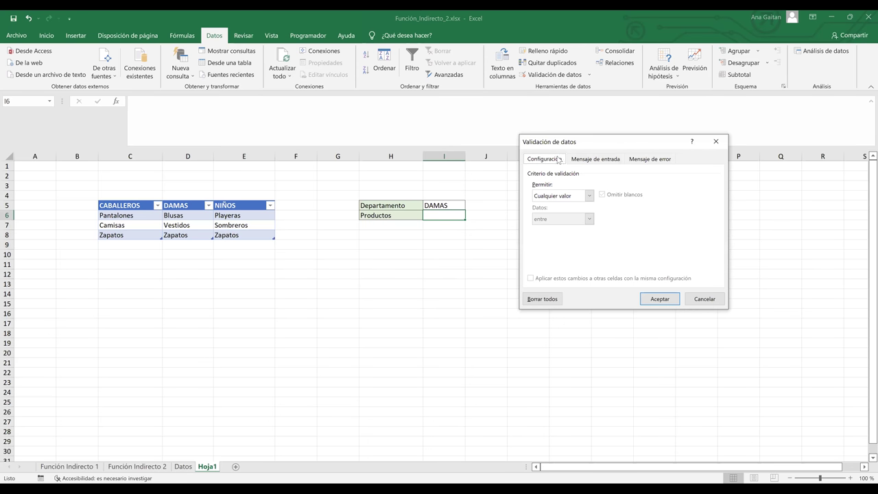
click(572, 196)
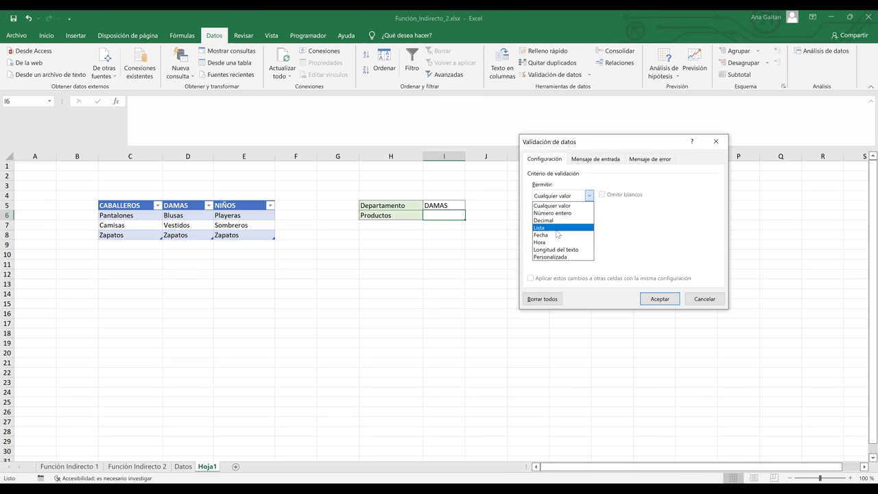
click(557, 230)
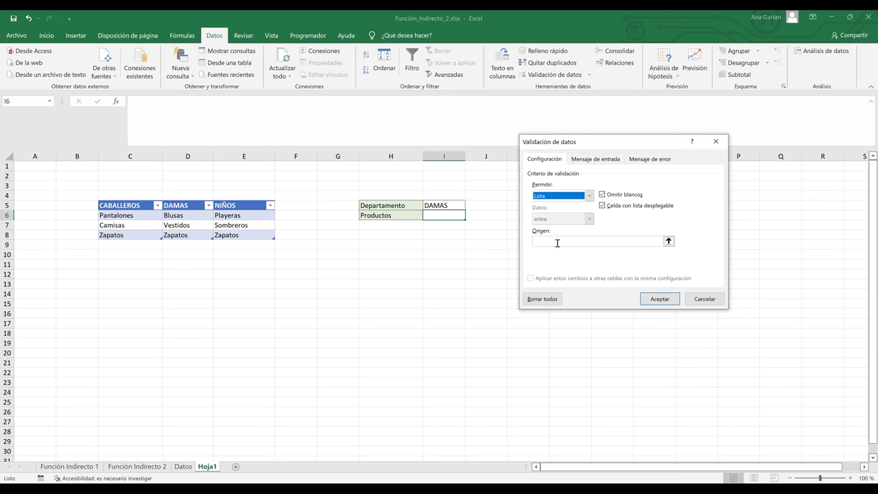
click(558, 241)
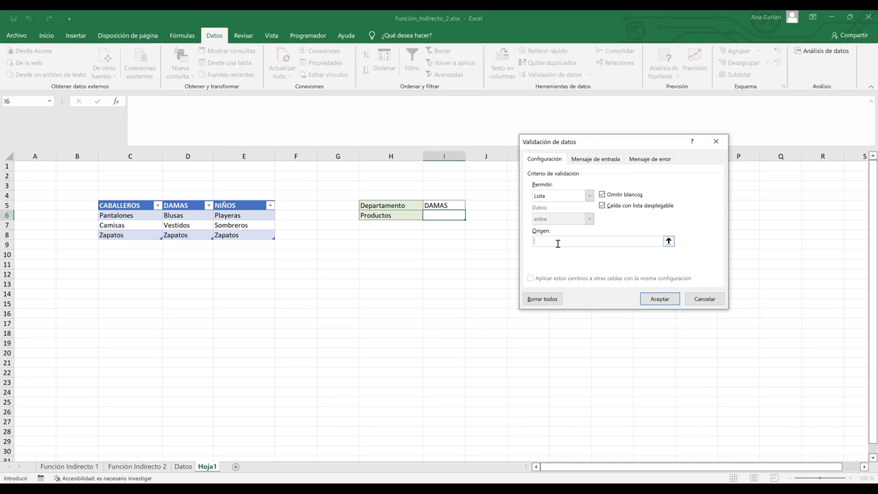
text(=indirecto()
click(451, 205)
text())
click(659, 299)
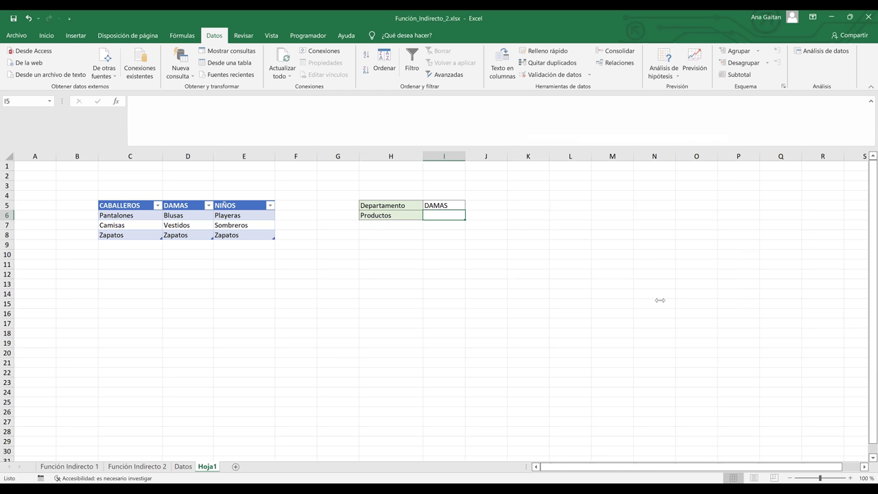
Step: Pick Vestidos as the product in I6 from its dependent list
click(524, 244)
click(451, 212)
click(470, 216)
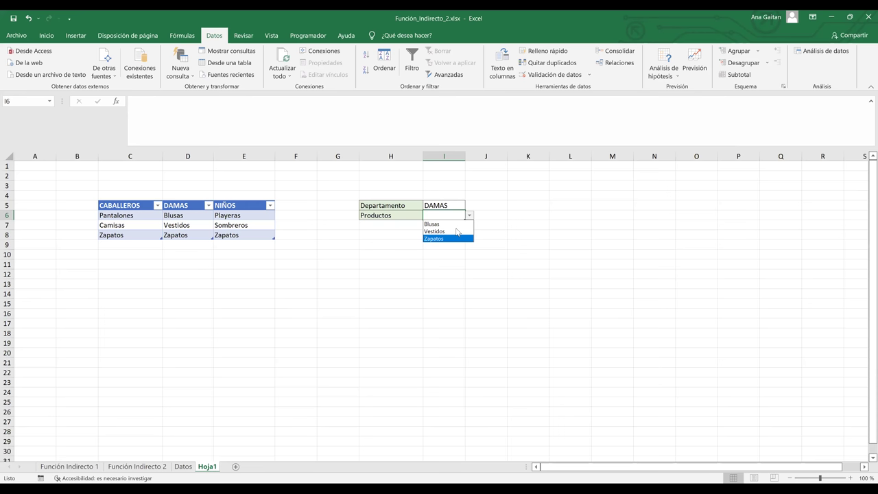
click(436, 231)
click(484, 284)
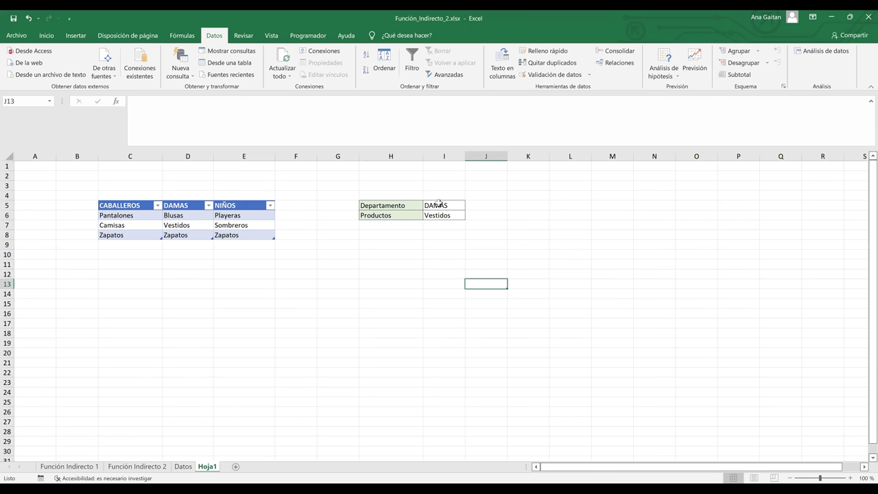
Step: Clear the product in I6 and set the department in I5 to CABALLEROS from its list
click(439, 204)
click(447, 215)
key(Delete)
click(449, 243)
click(465, 206)
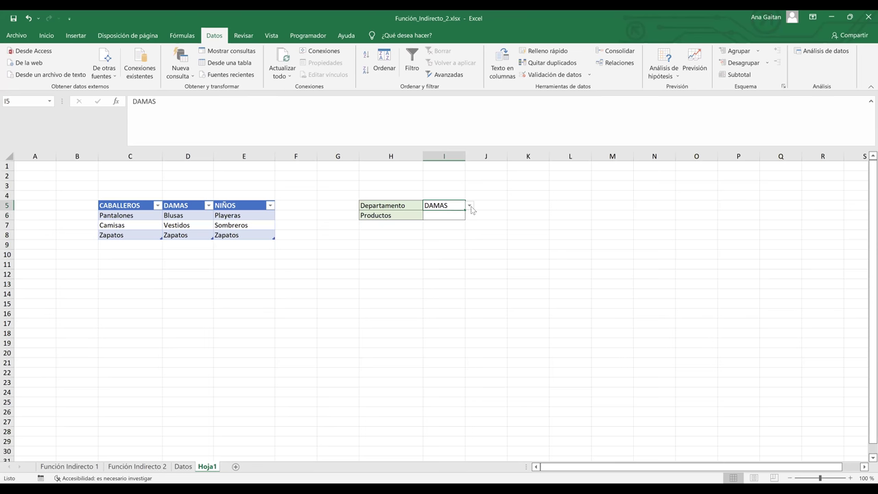
click(470, 206)
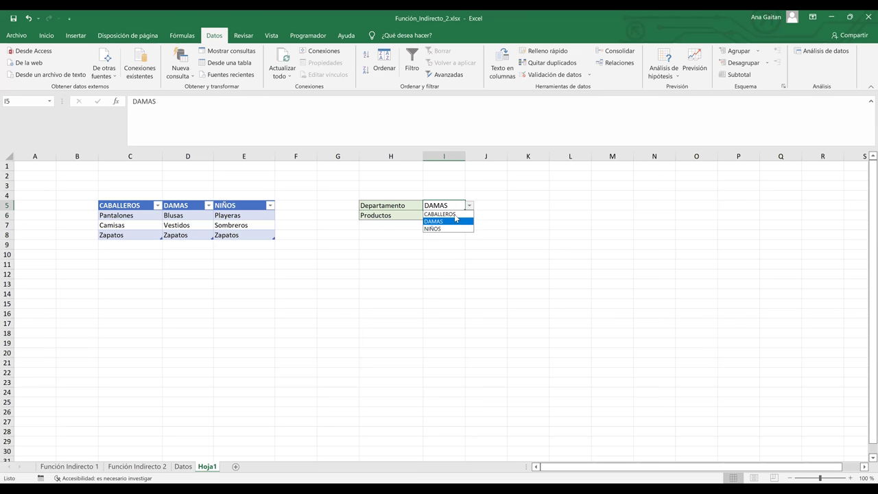
click(456, 214)
Step: Choose Camisas as the product in I6 from the list for the selected department
click(455, 217)
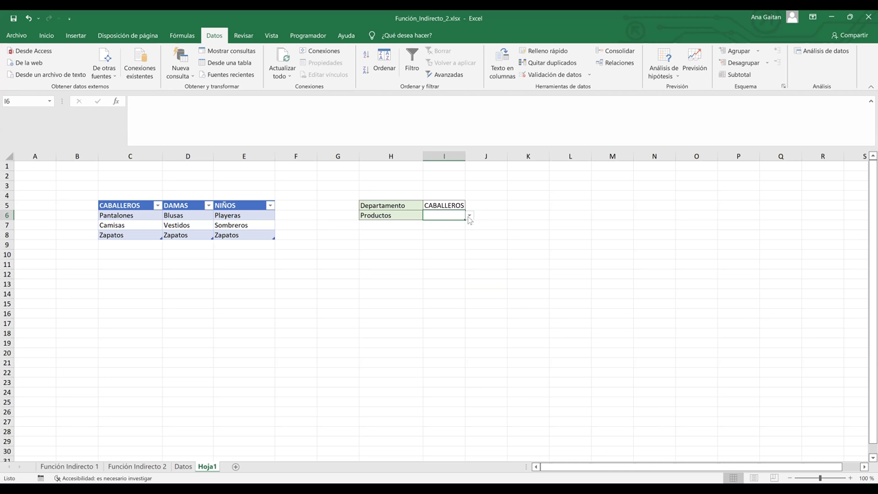
click(470, 218)
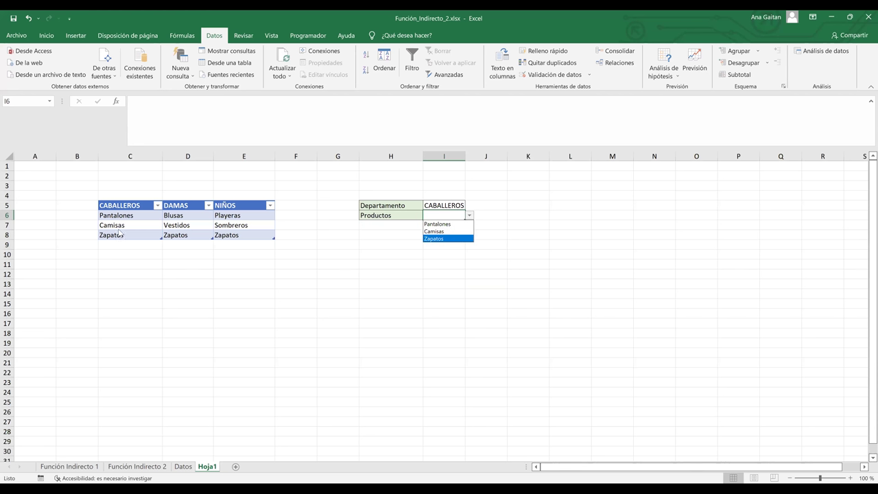
click(447, 231)
click(488, 223)
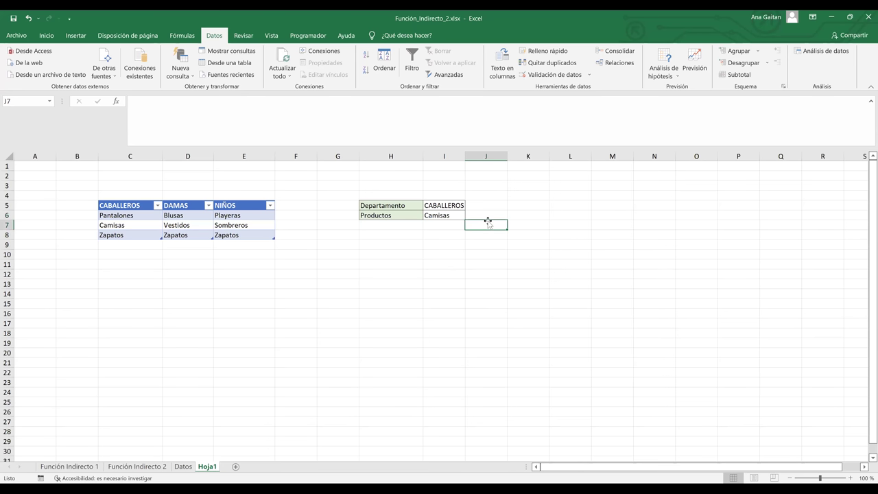
Step: Review the list source formula in the data validation of the Productos cell I6, leaving the settings as they are
click(449, 217)
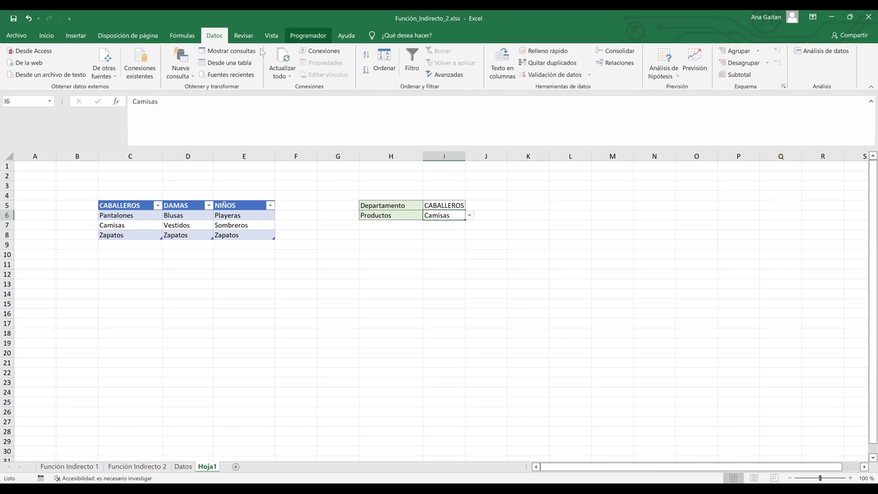
click(554, 79)
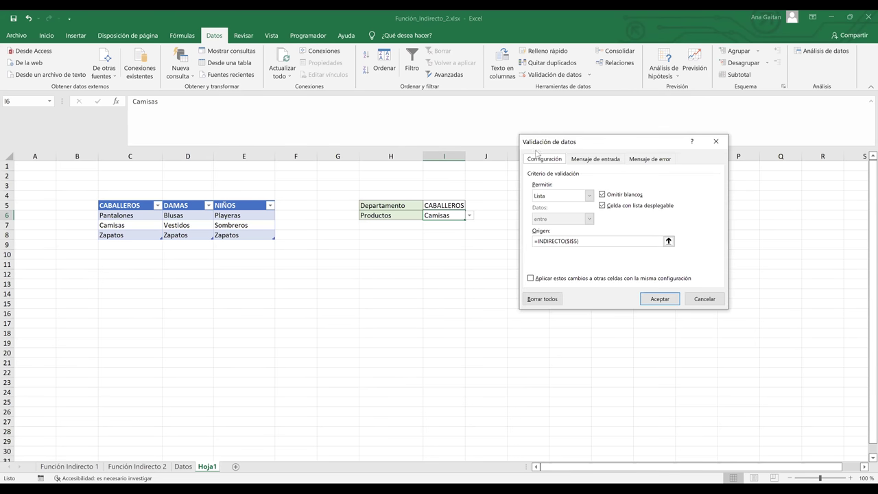
drag(546, 142, 538, 94)
click(573, 193)
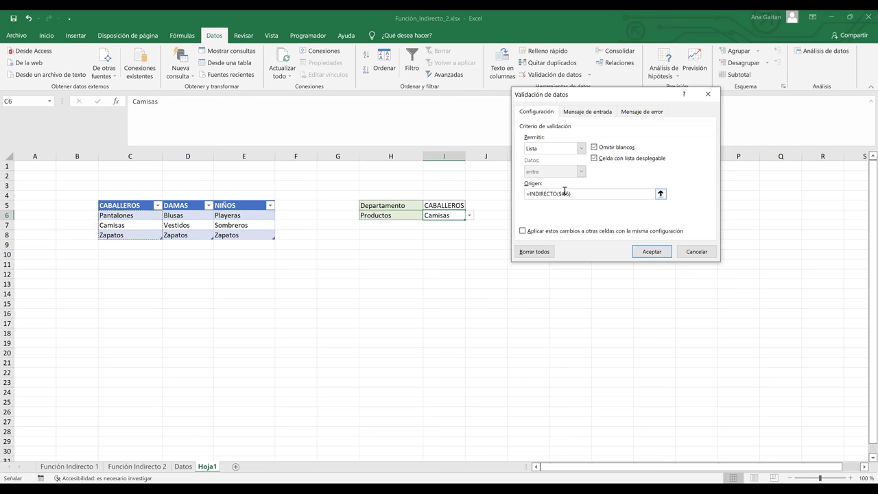
triple_click(535, 193)
click(431, 206)
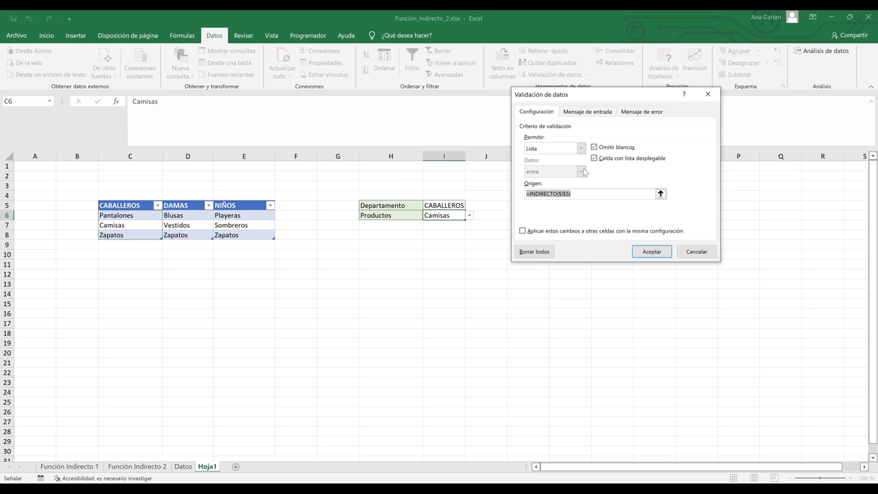
click(544, 195)
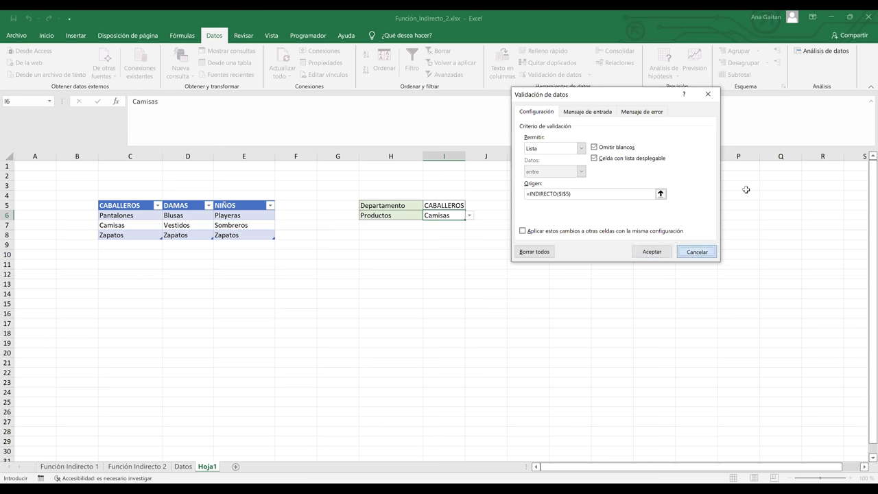
key(Return)
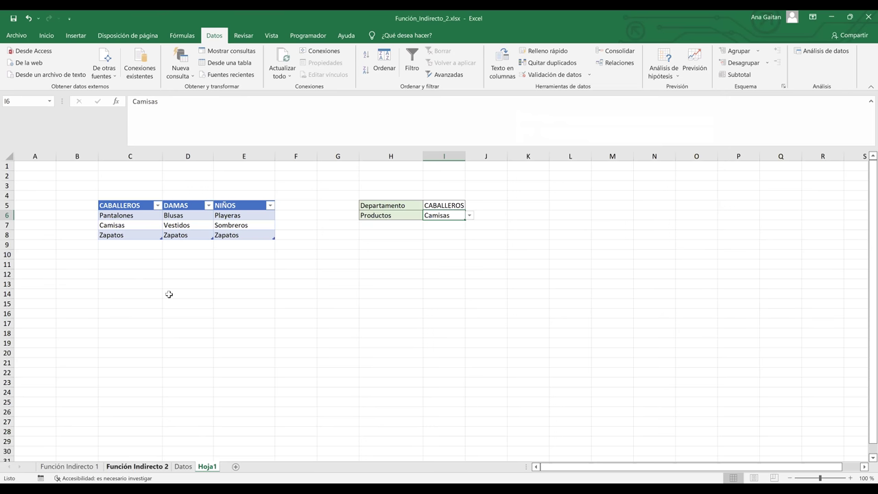
Step: Revisit the Función Indirecto 2 and Función Indirecto 1 sheets and examine the course names and their available places in the latter
click(137, 466)
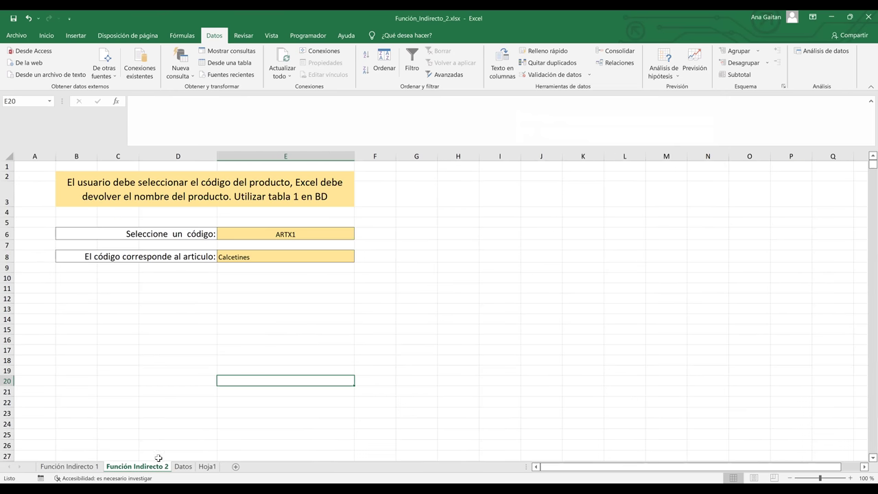
click(66, 467)
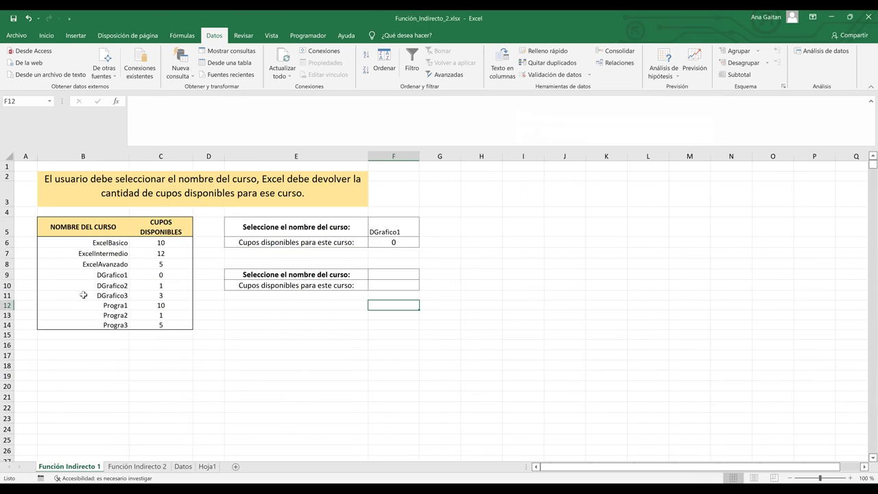
click(128, 277)
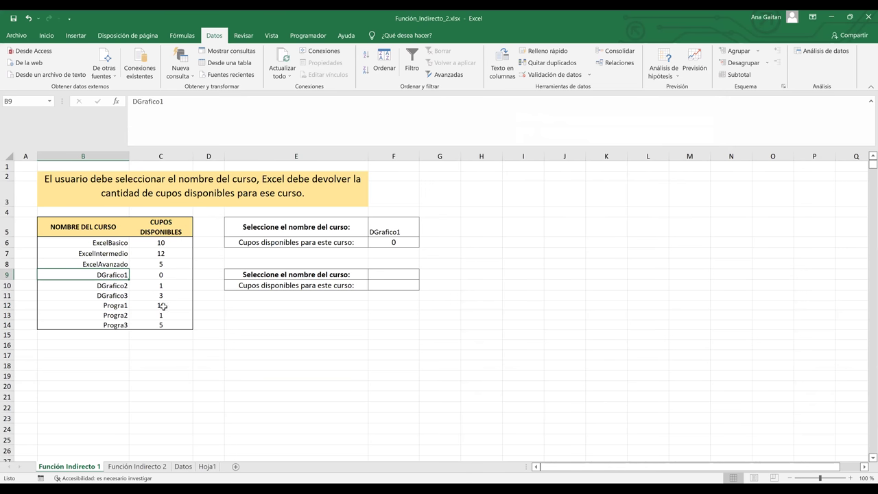
click(161, 305)
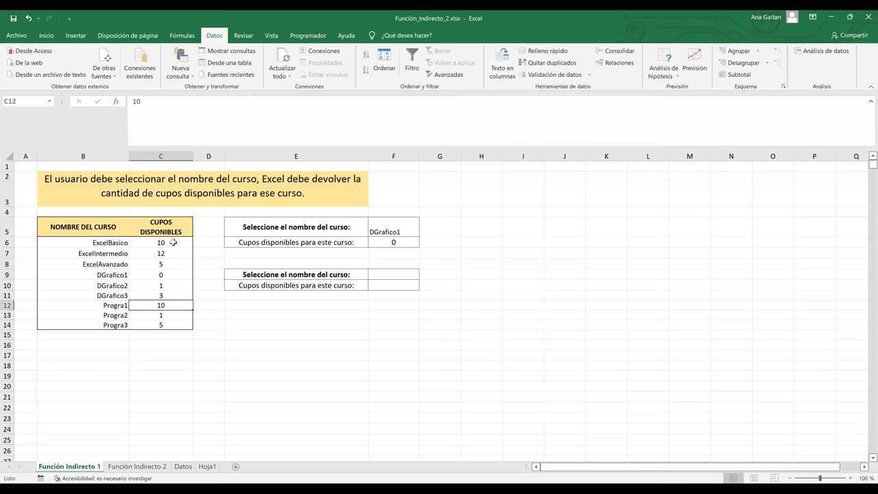
key(Down)
key(Down)
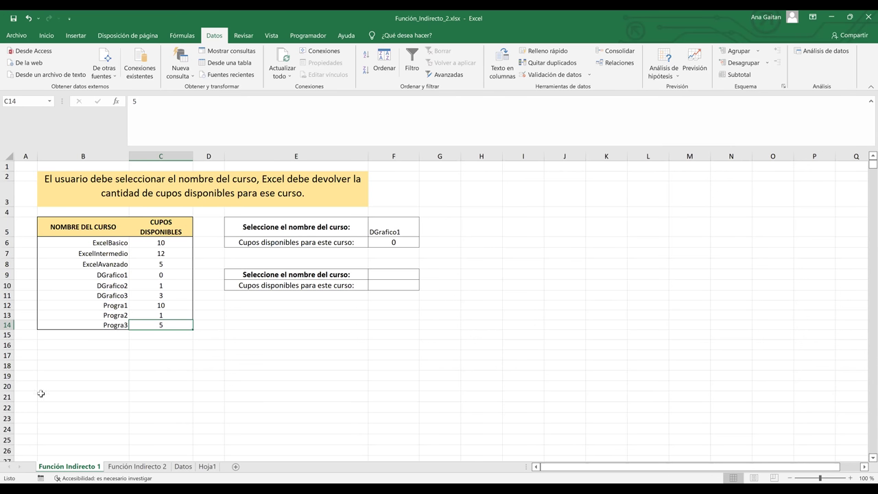
Step: Return to Hoja1 and go through the products under the CABALLEROS, DAMAS and NIÑOS headers
click(204, 468)
click(146, 300)
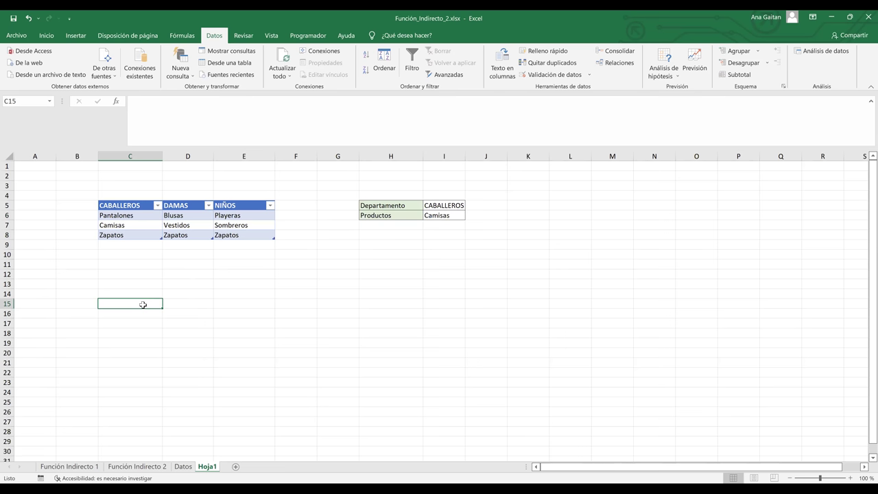
click(115, 204)
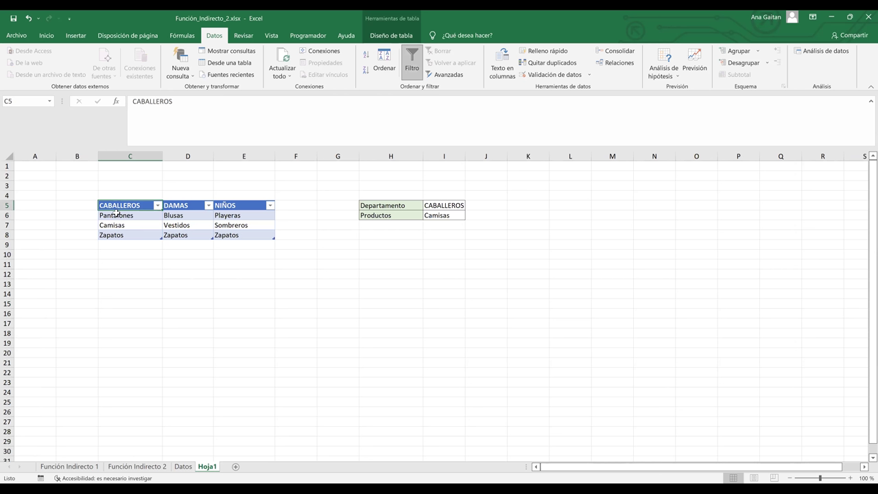
drag(117, 216, 114, 236)
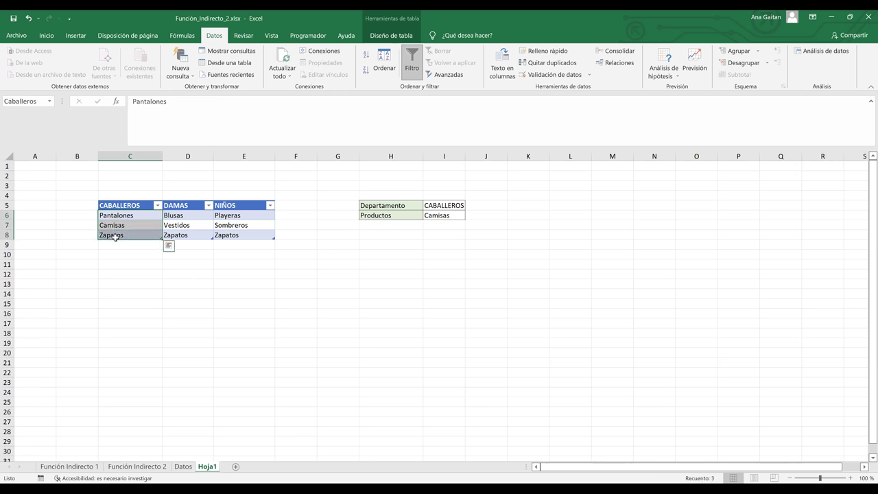
click(179, 205)
click(180, 216)
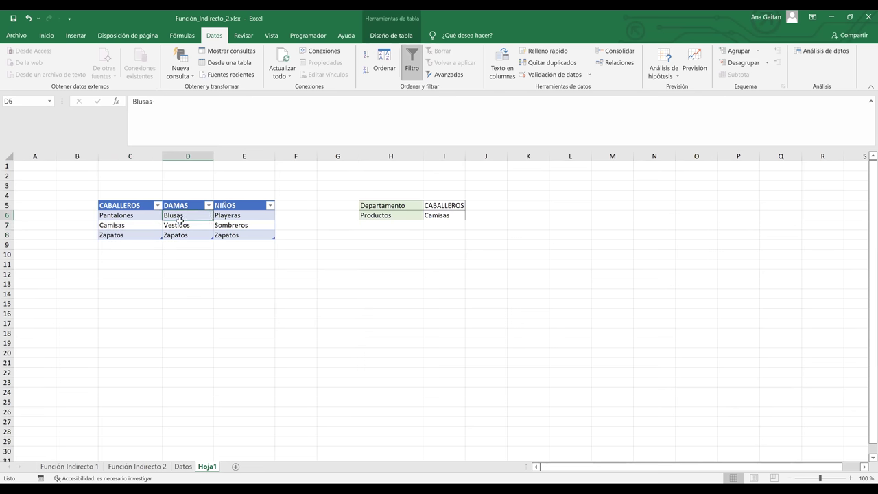
drag(185, 239, 186, 237)
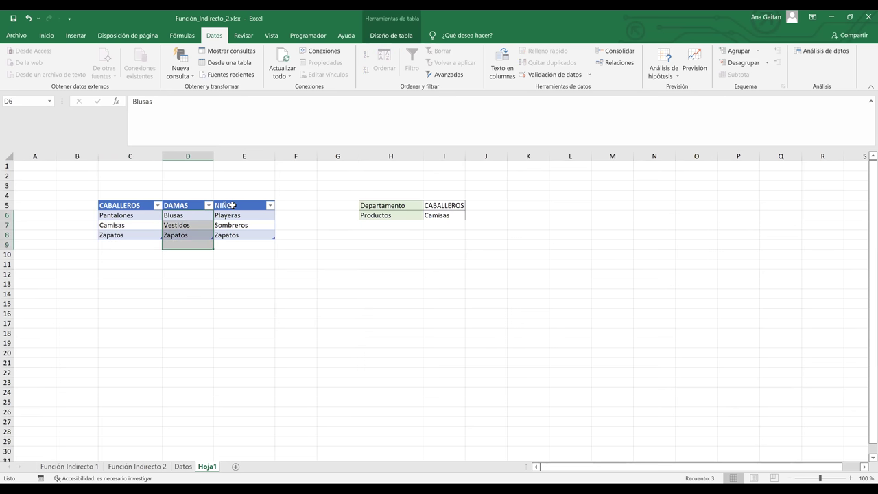
click(233, 206)
click(235, 215)
shift+click(239, 245)
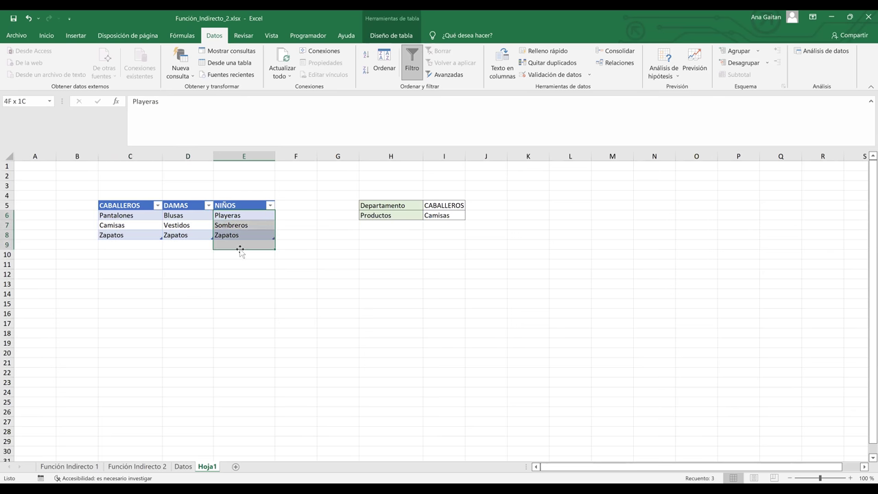
Step: Set the department in I5 to DAMAS from its list
click(403, 207)
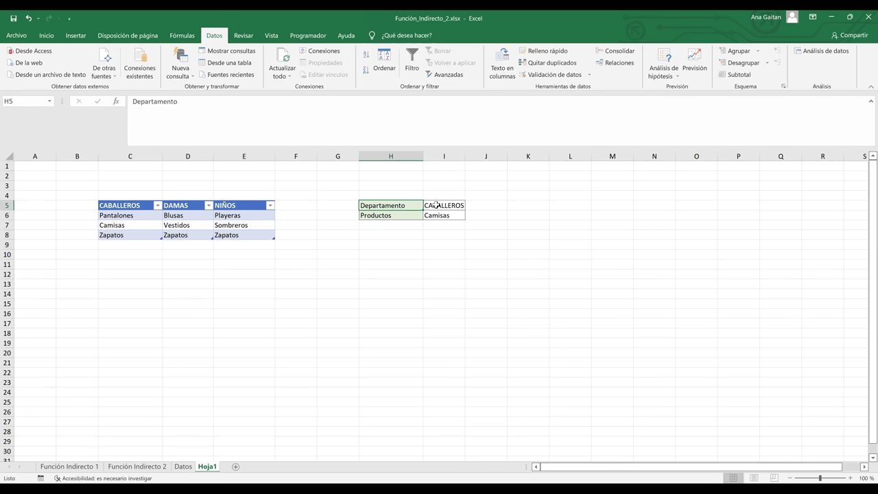
click(437, 206)
click(469, 205)
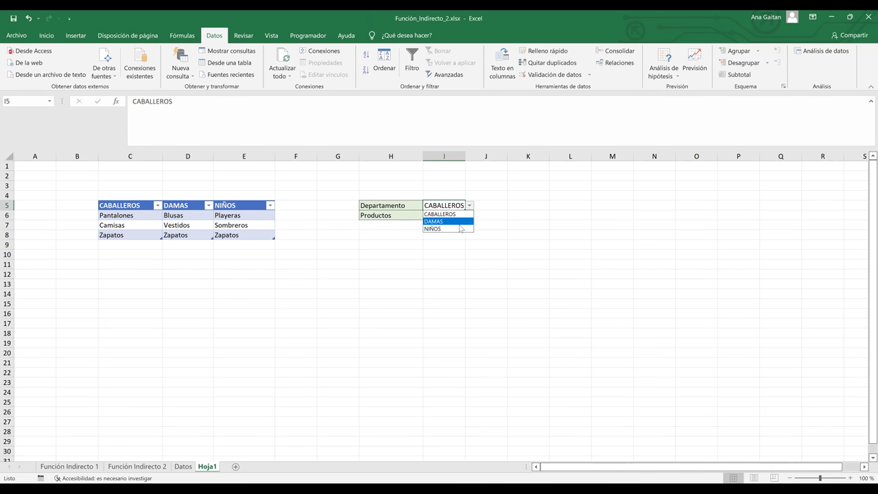
click(456, 222)
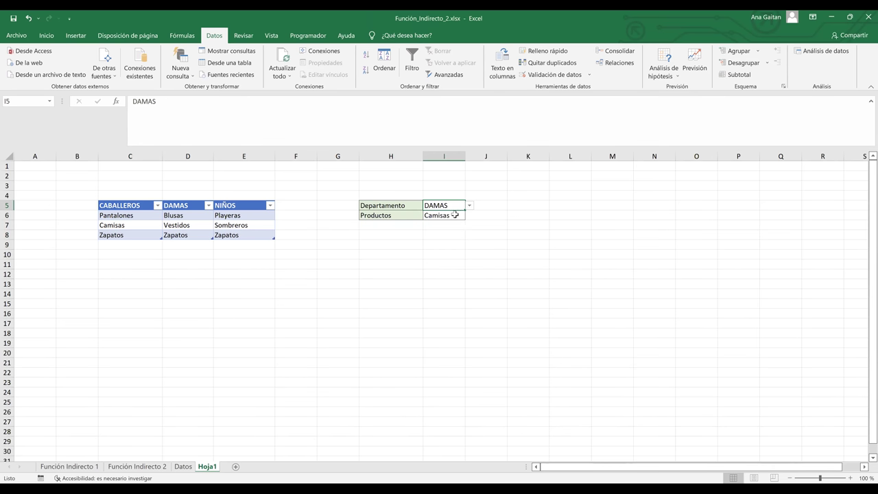
Step: Check which products the I6 list offers for the selected department without choosing one
click(389, 216)
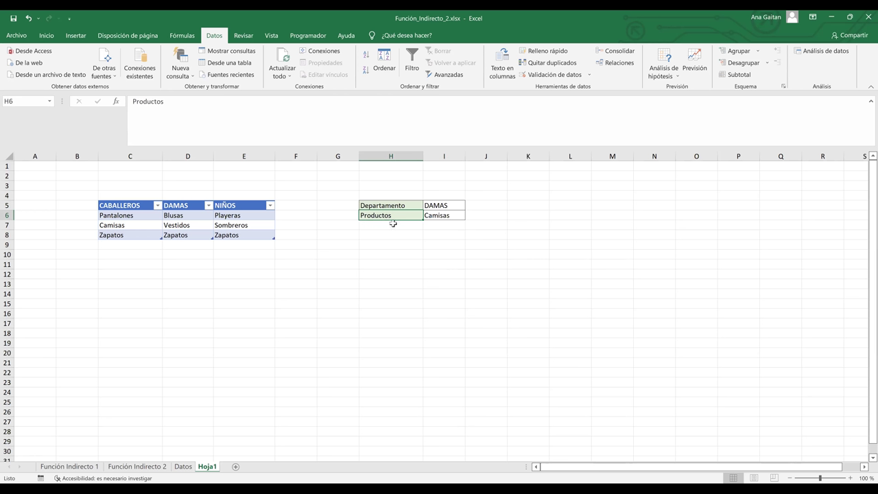
click(455, 216)
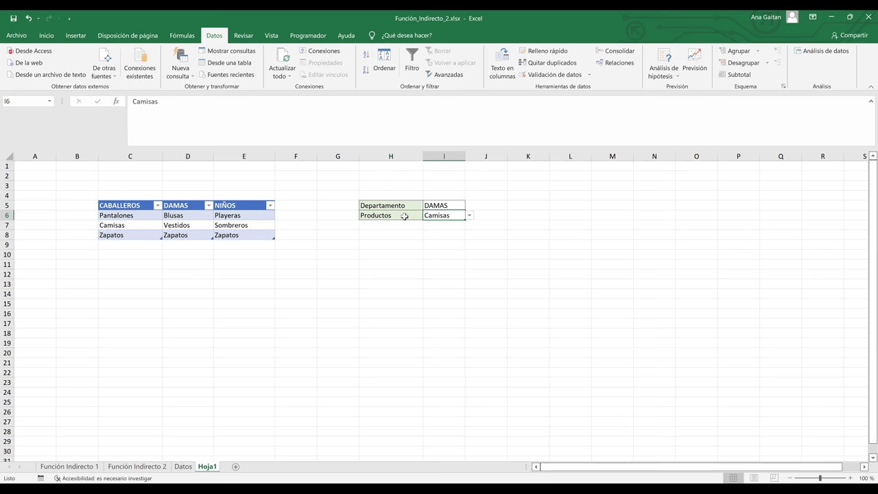
click(394, 214)
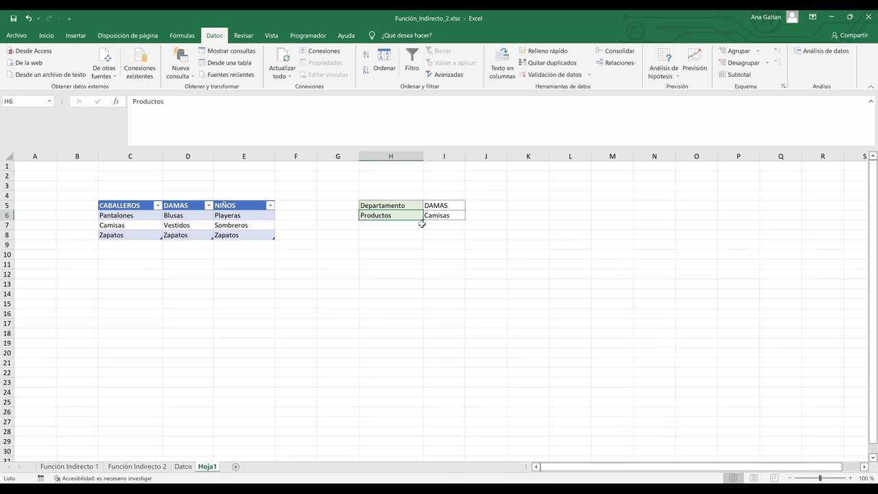
click(464, 216)
click(470, 216)
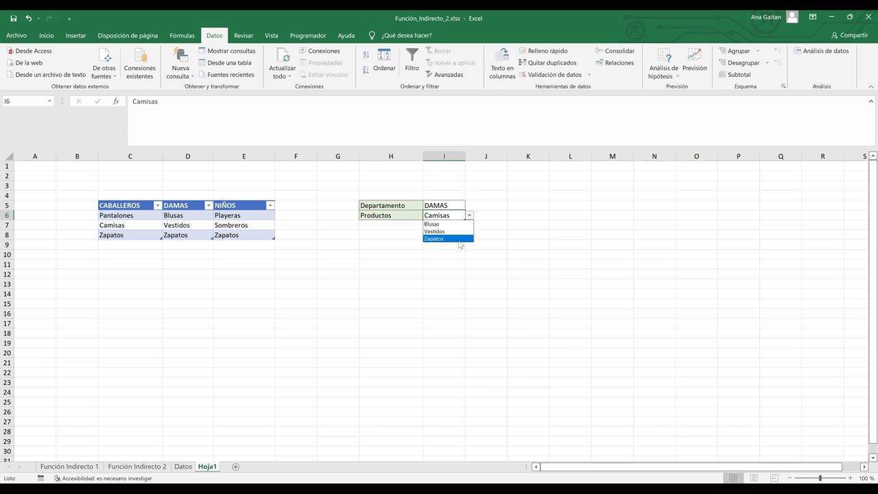
click(458, 288)
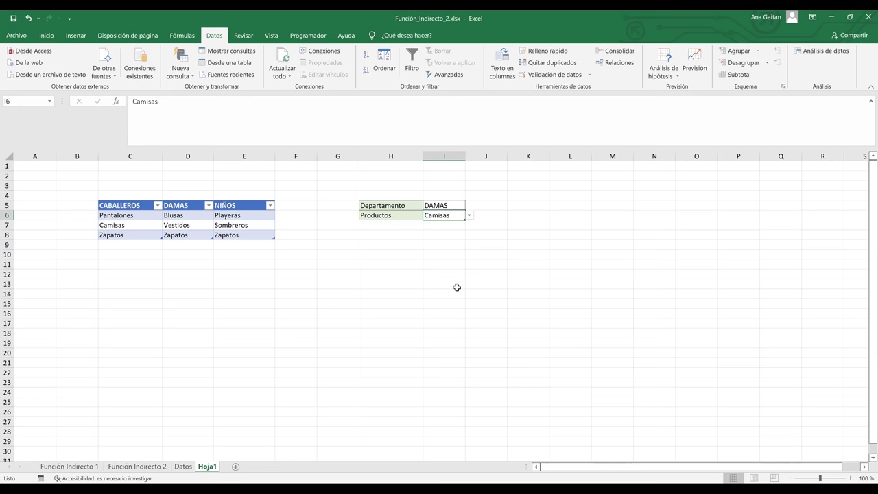
click(369, 322)
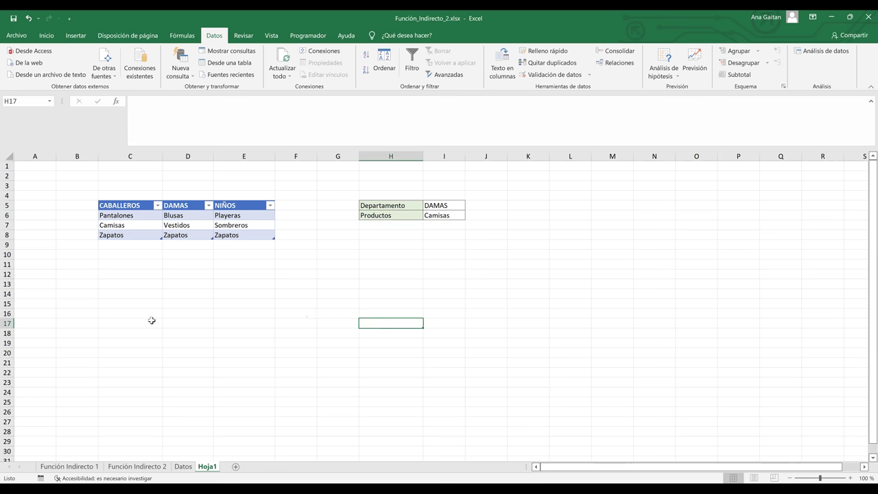
click(120, 273)
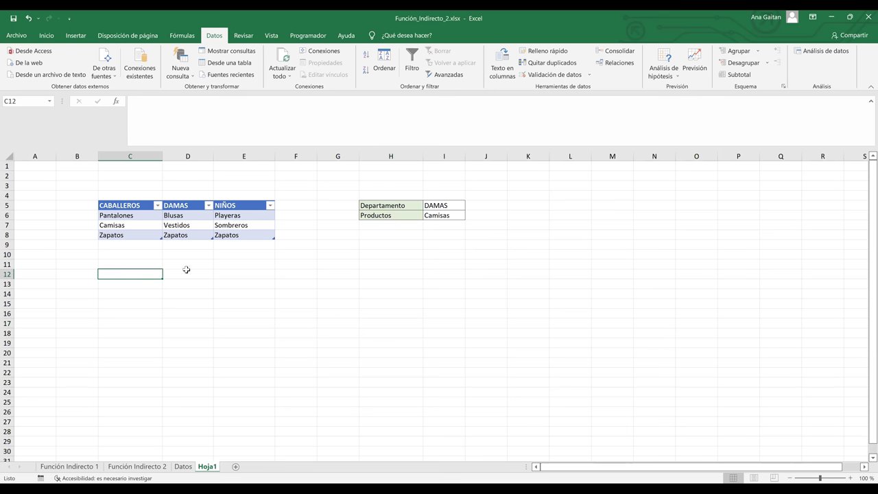
shift+click(238, 279)
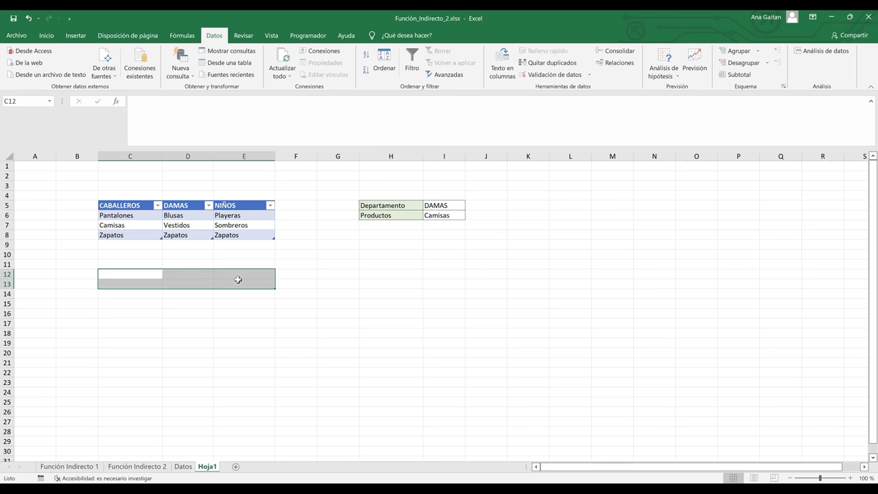
Step: Compare the Función Indirecto 1 and Función Indirecto 2 exercises, finishing at the second course selection block in Función Indirecto 1
click(243, 297)
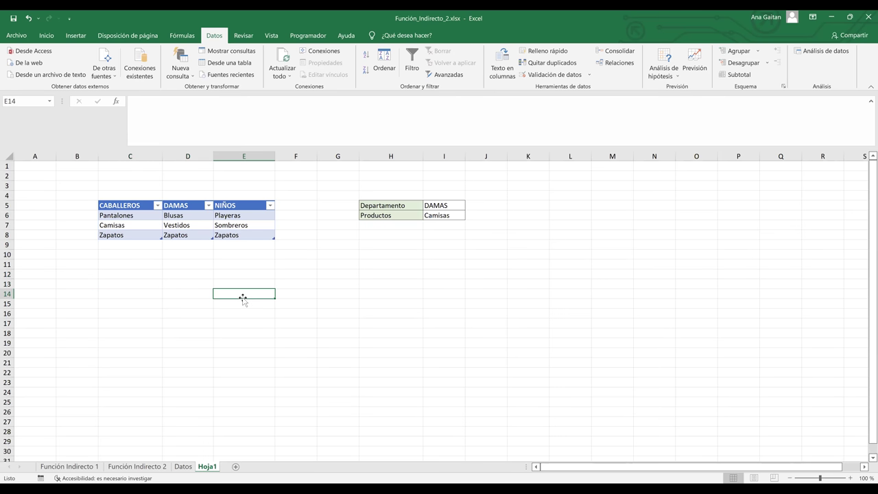
click(71, 467)
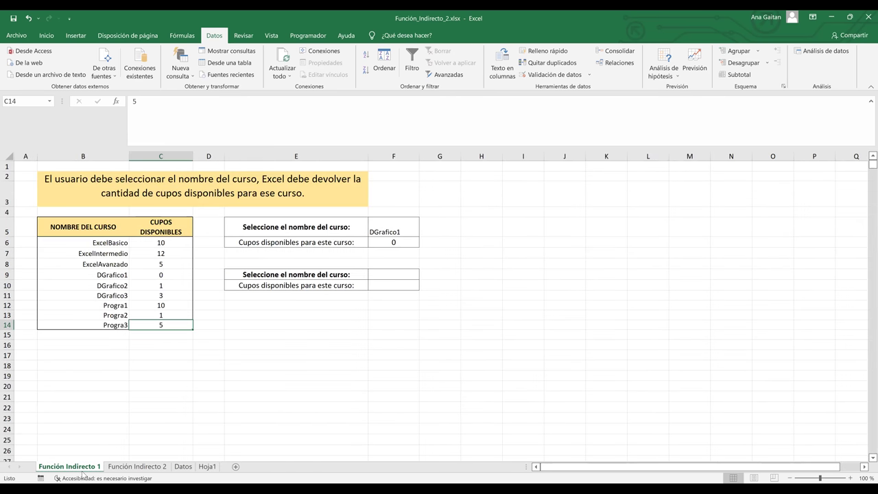
click(128, 469)
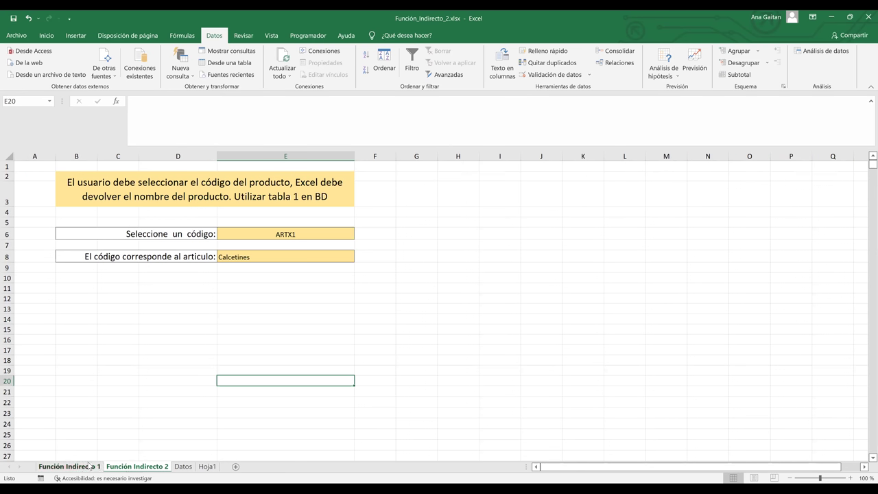
click(89, 467)
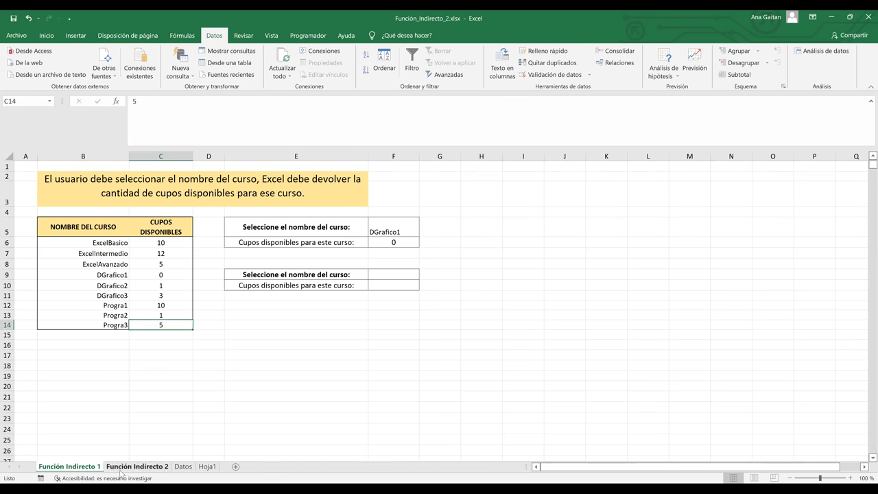
click(121, 470)
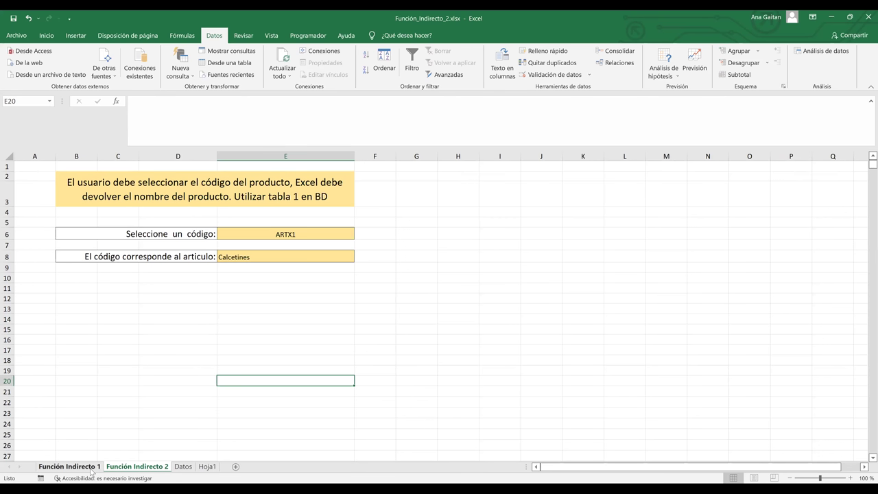
click(91, 469)
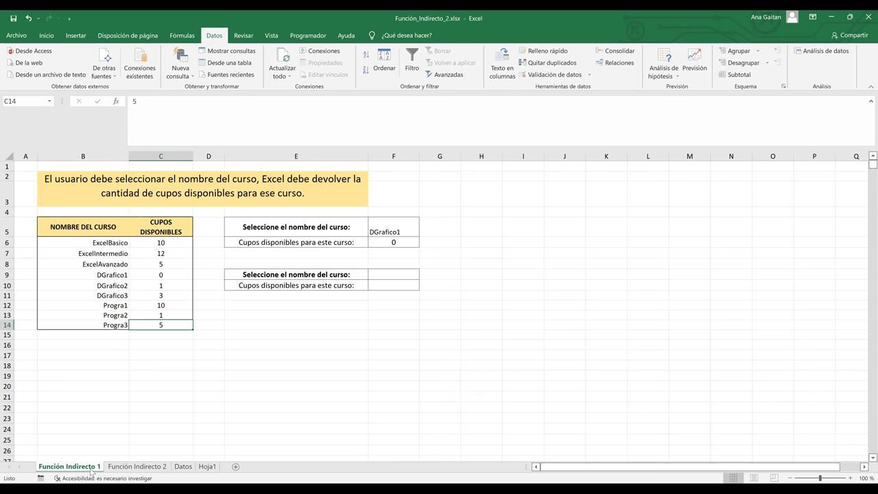
click(242, 374)
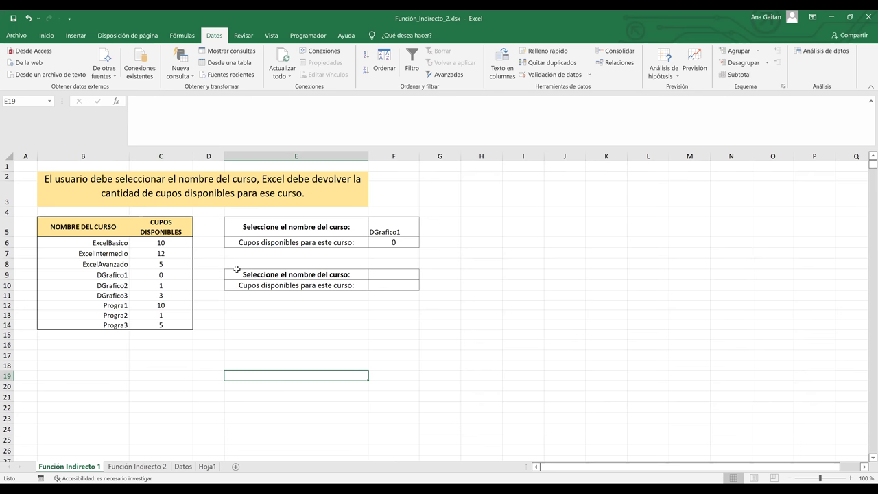
click(327, 274)
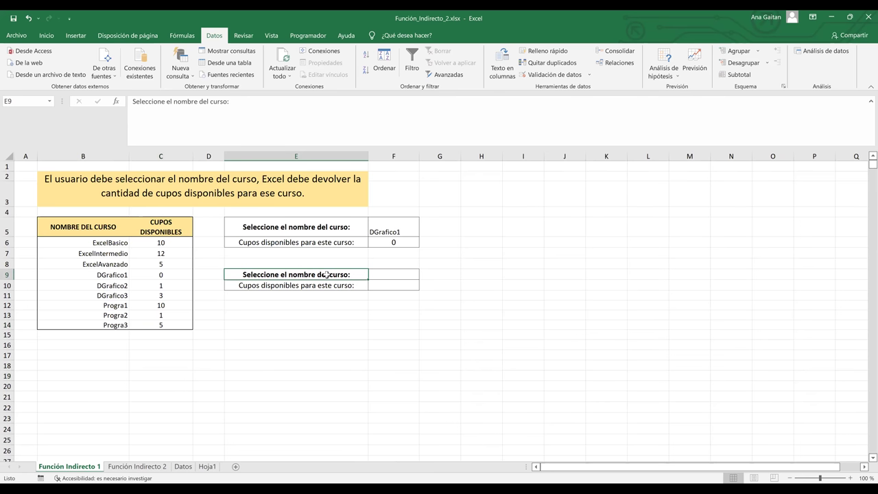